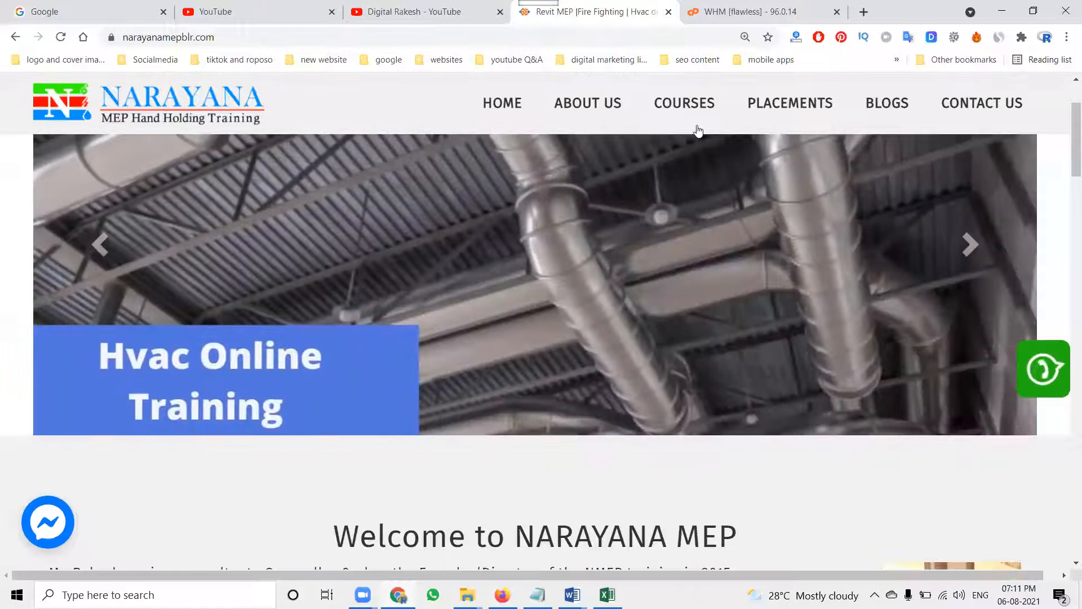
Step: Open the Digital CCTV Training Course in Bangalore page on narayanamepblr.com and review its syllabus
{"action": "left_click", "coordinate": [691, 160]}
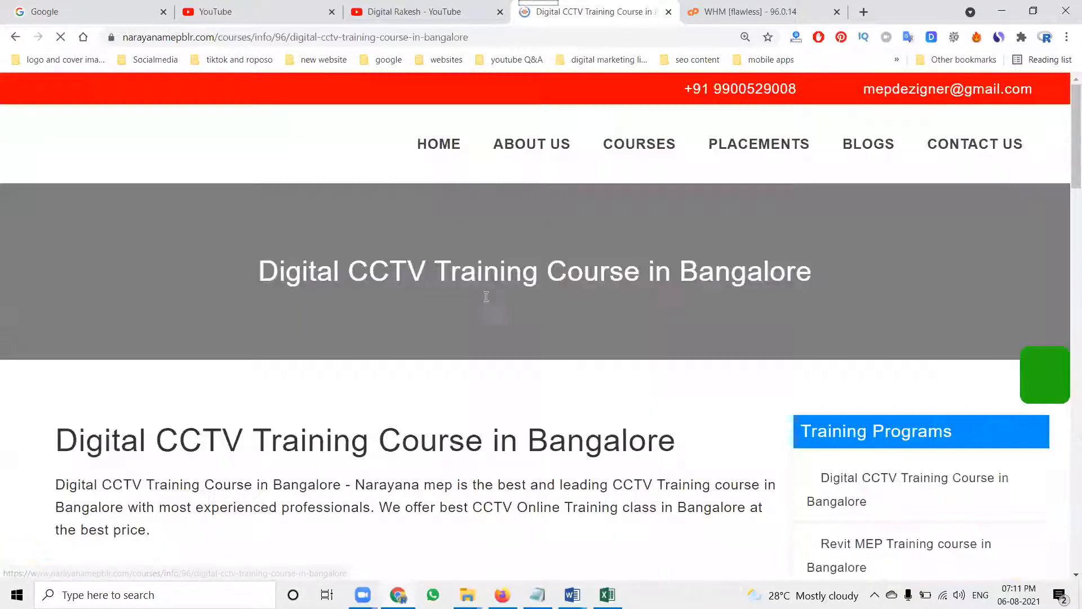
{"action": "scroll", "coordinate": [448, 301], "scroll_direction": "down", "scroll_amount": 10}
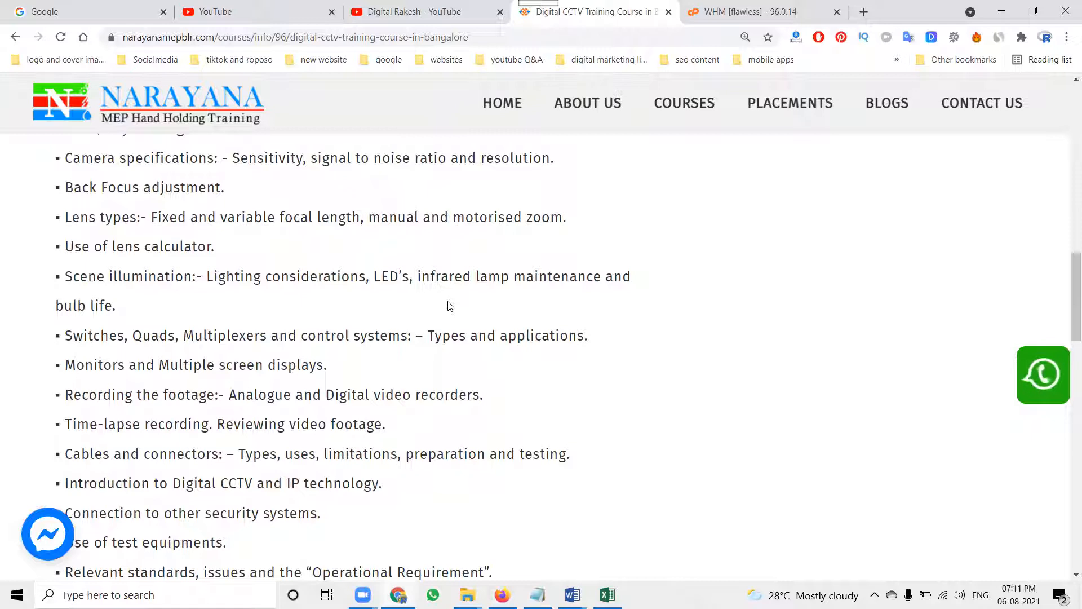
{"action": "scroll", "coordinate": [450, 306], "scroll_direction": "down", "scroll_amount": 6}
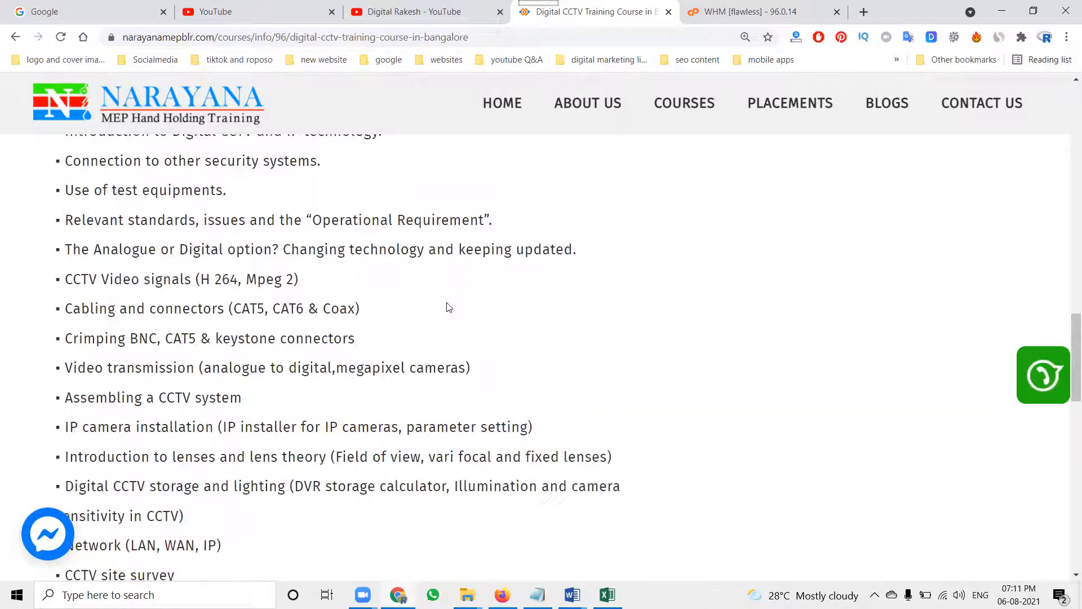
Step: Load rakeshtechsolutions.com in a new browser tab and open its Free PPT Submission Websites List blog post
{"action": "left_click", "coordinate": [870, 13]}
{"action": "type", "text": "rakeshtechsolutions.com"}
{"action": "key", "text": "Return"}
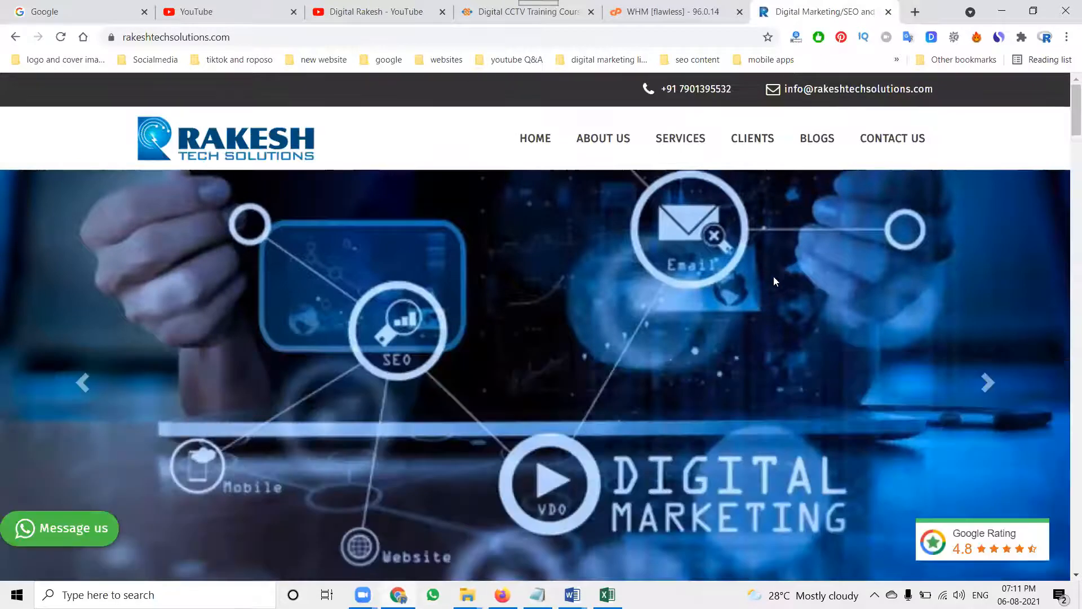
{"action": "left_click", "coordinate": [815, 142]}
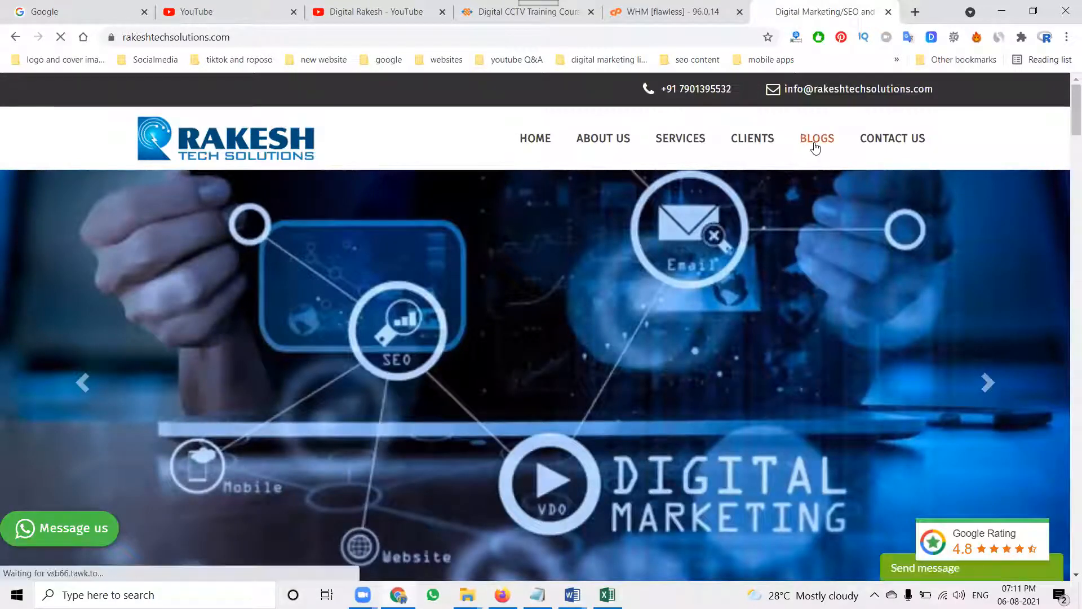
{"action": "scroll", "coordinate": [425, 348], "scroll_direction": "down", "scroll_amount": 5}
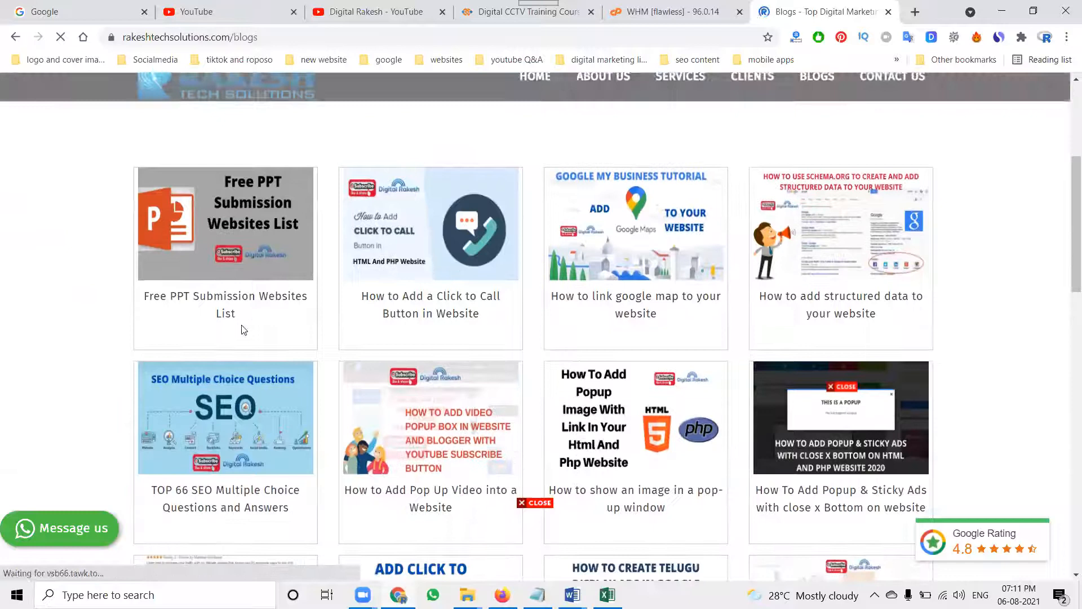
{"action": "left_click", "coordinate": [239, 298]}
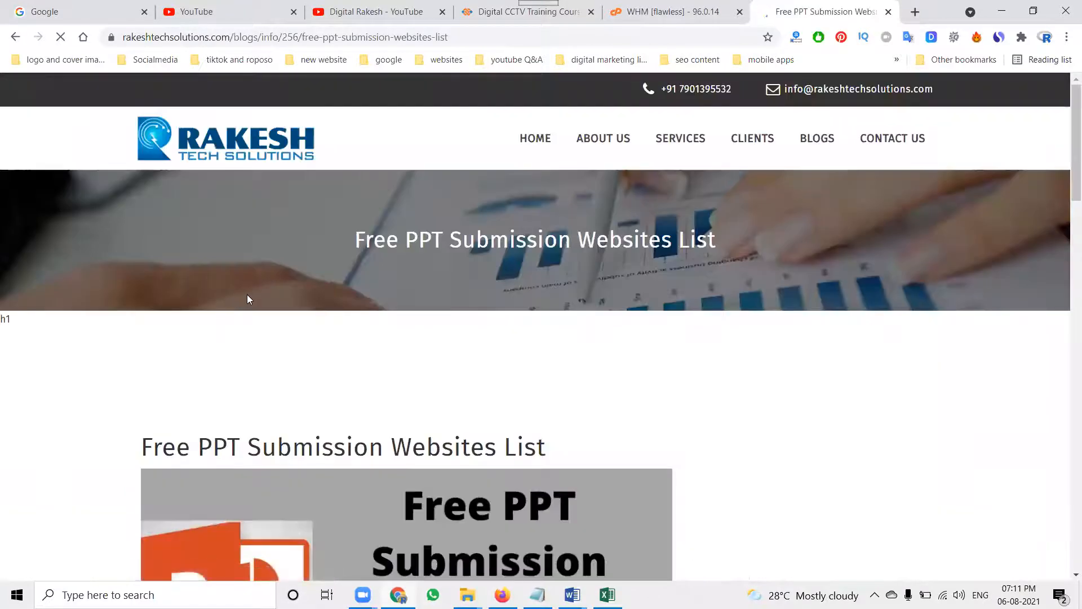
Step: Examine the social share buttons on the blog post and dismiss the YouTube subscribe popup
{"action": "scroll", "coordinate": [243, 294], "scroll_direction": "down", "scroll_amount": 7}
{"action": "scroll", "coordinate": [248, 310], "scroll_direction": "down", "scroll_amount": 10}
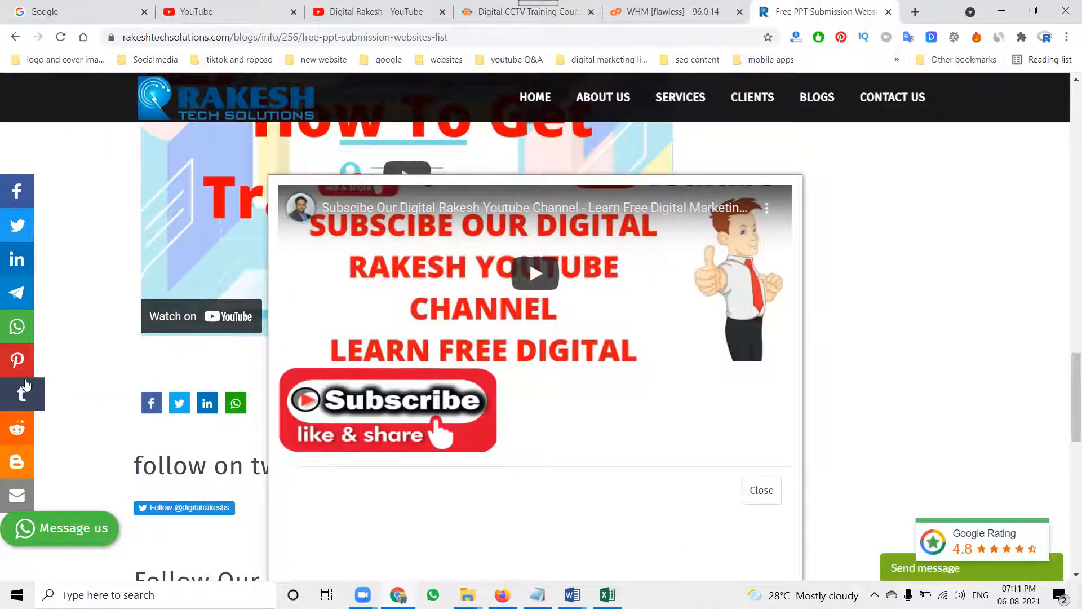
{"action": "left_click", "coordinate": [764, 490]}
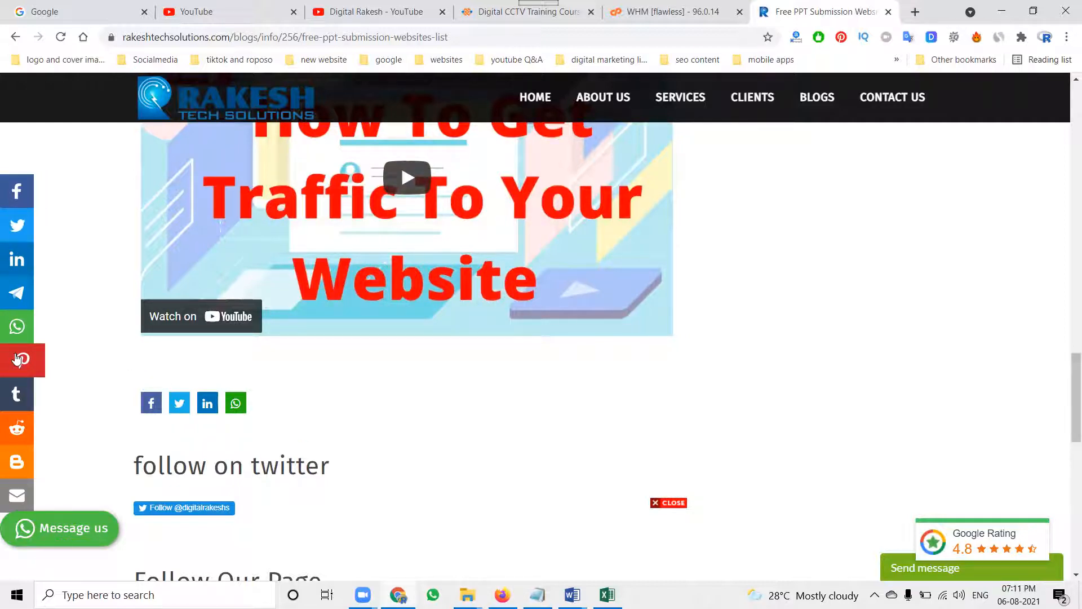
Step: Open addthis.com in a new browser tab
{"action": "left_click", "coordinate": [915, 12]}
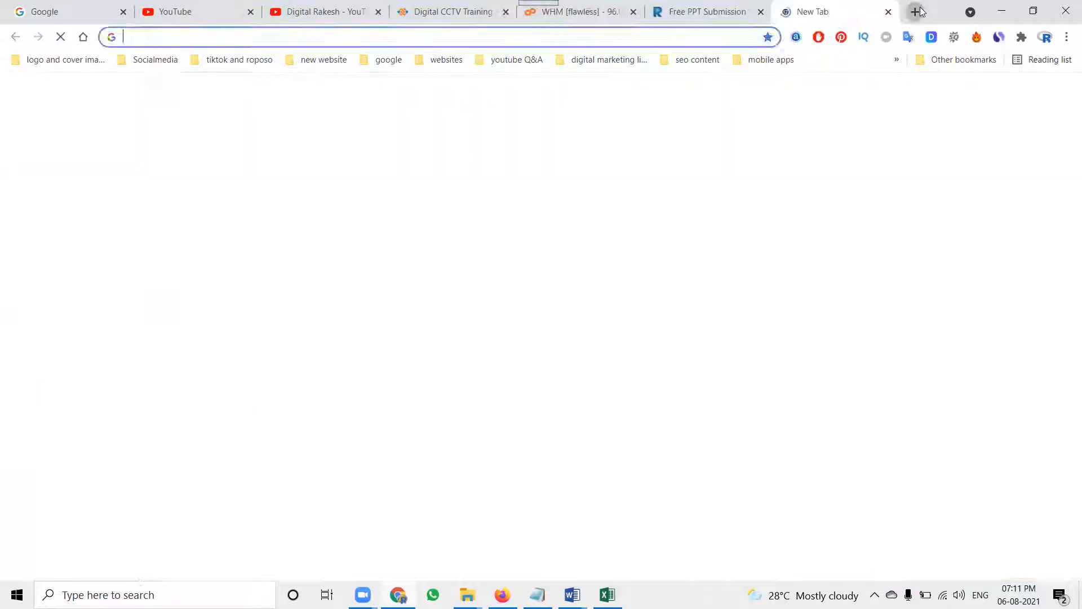
{"action": "type", "text": "add"}
{"action": "key", "text": "Return"}
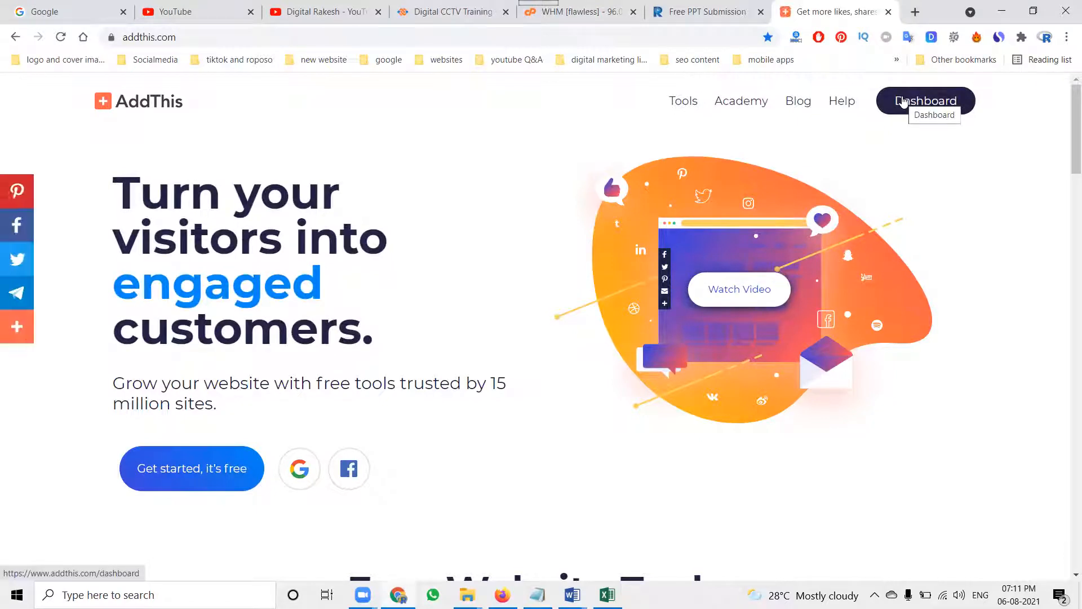
Step: Return to the narayanamepblr.com CCTV course page and inspect its content and footer for social links
{"action": "left_click", "coordinate": [410, 12]}
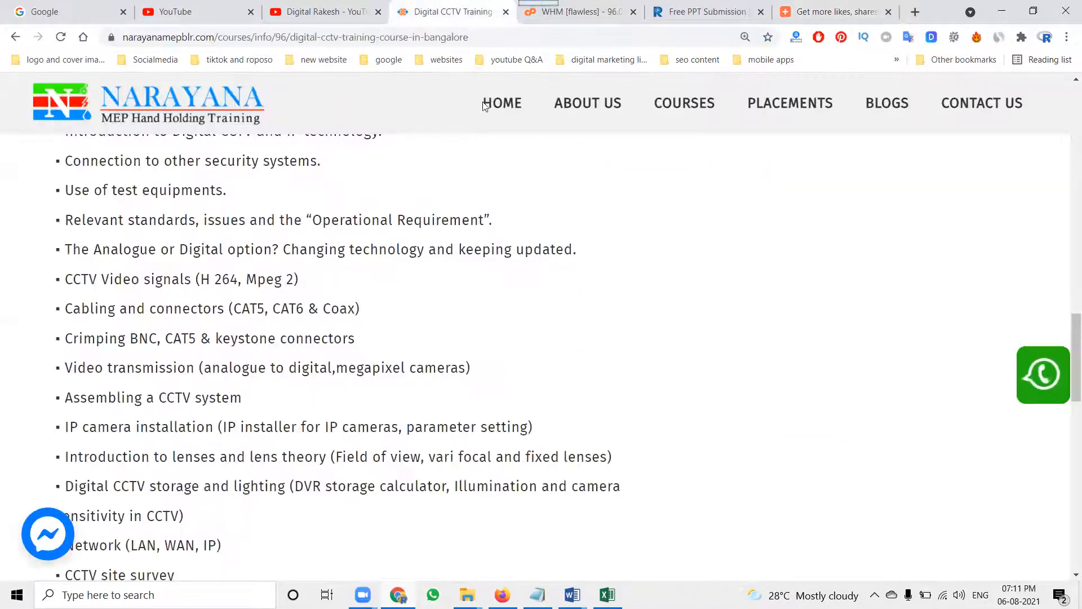
{"action": "scroll", "coordinate": [320, 256], "scroll_direction": "down", "scroll_amount": 18}
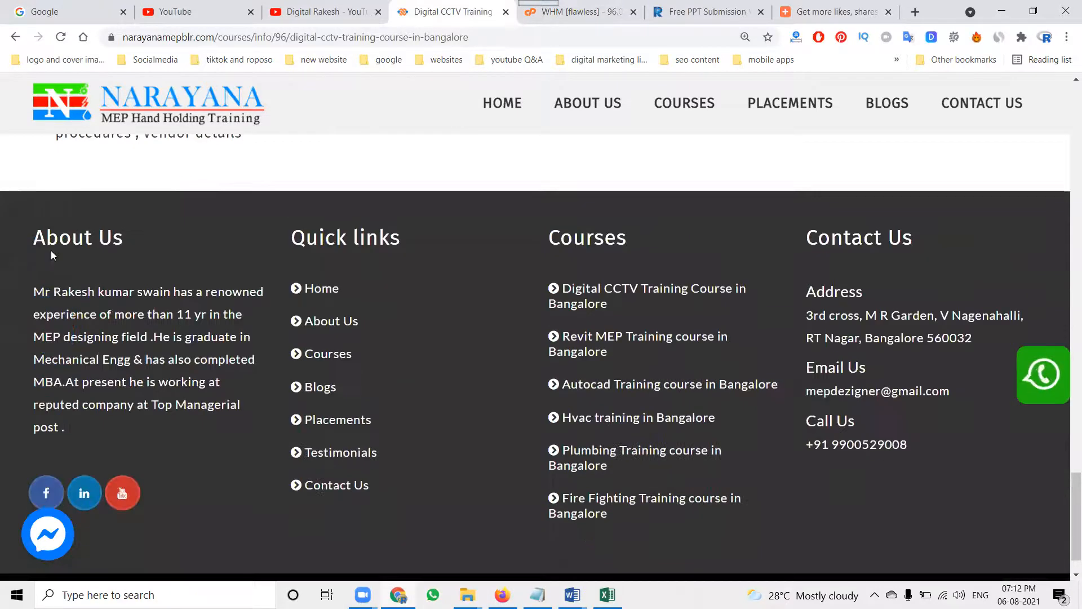
{"action": "scroll", "coordinate": [241, 207], "scroll_direction": "up", "scroll_amount": 18}
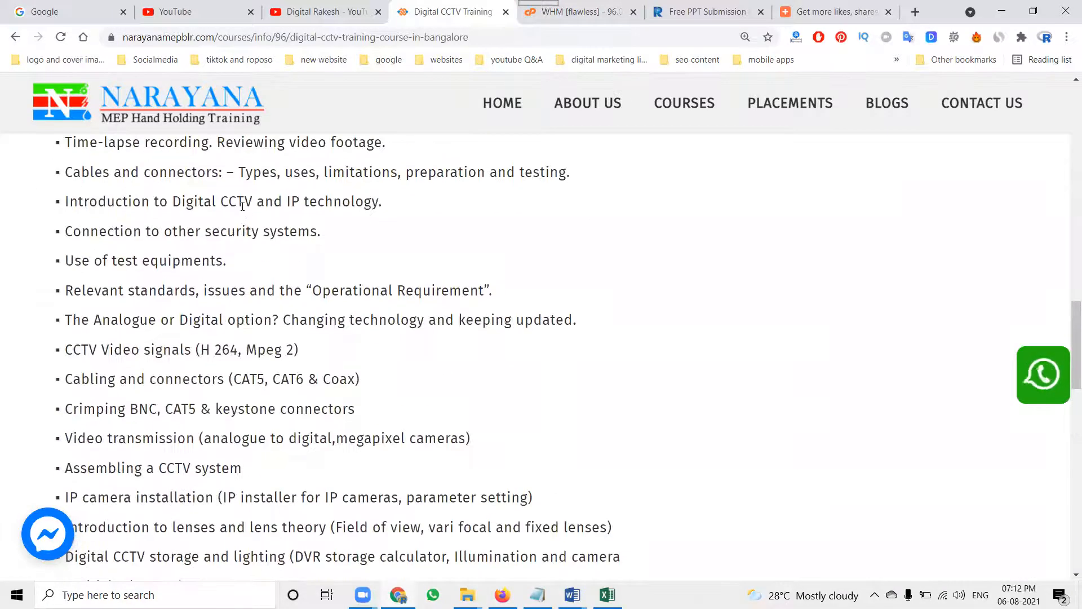
{"action": "scroll", "coordinate": [242, 206], "scroll_direction": "up", "scroll_amount": 10}
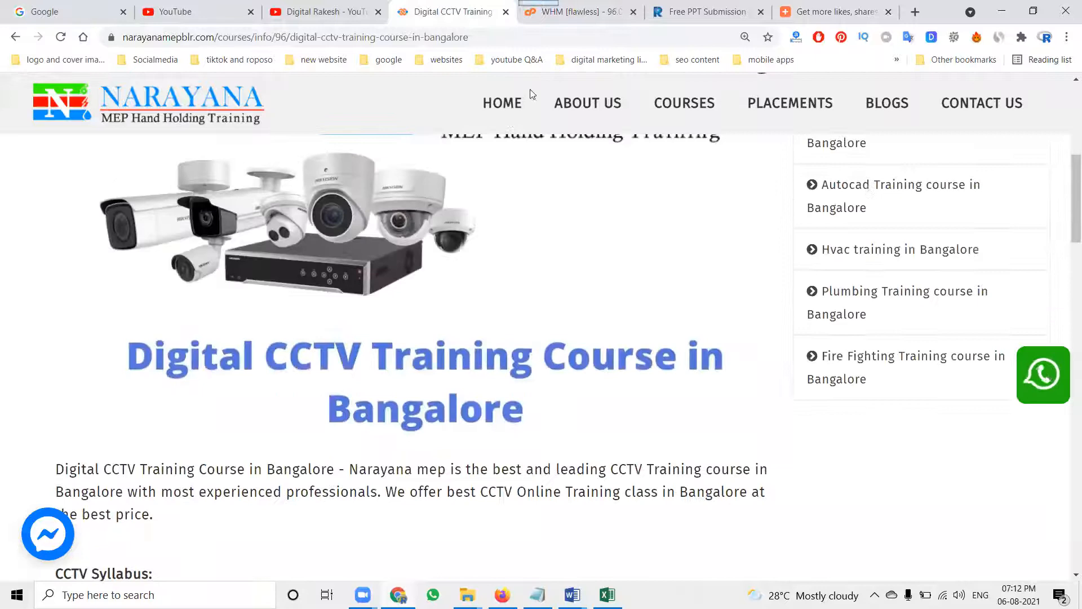
Step: Browse from the site's home page through the course list to the Digital CCTV course, check that page, and return home
{"action": "left_click", "coordinate": [511, 97]}
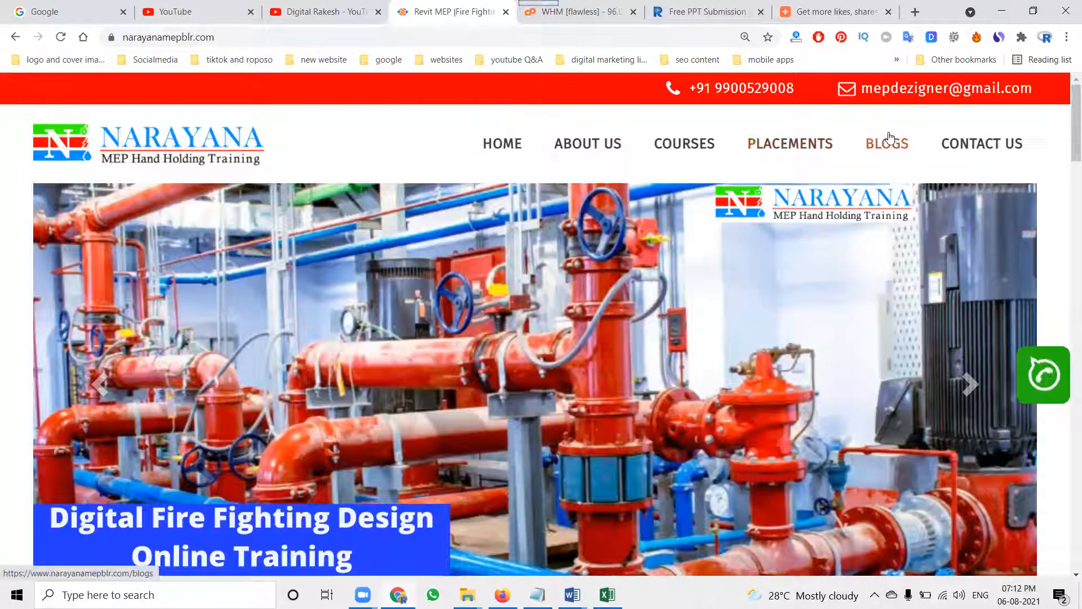
{"action": "left_click", "coordinate": [685, 147]}
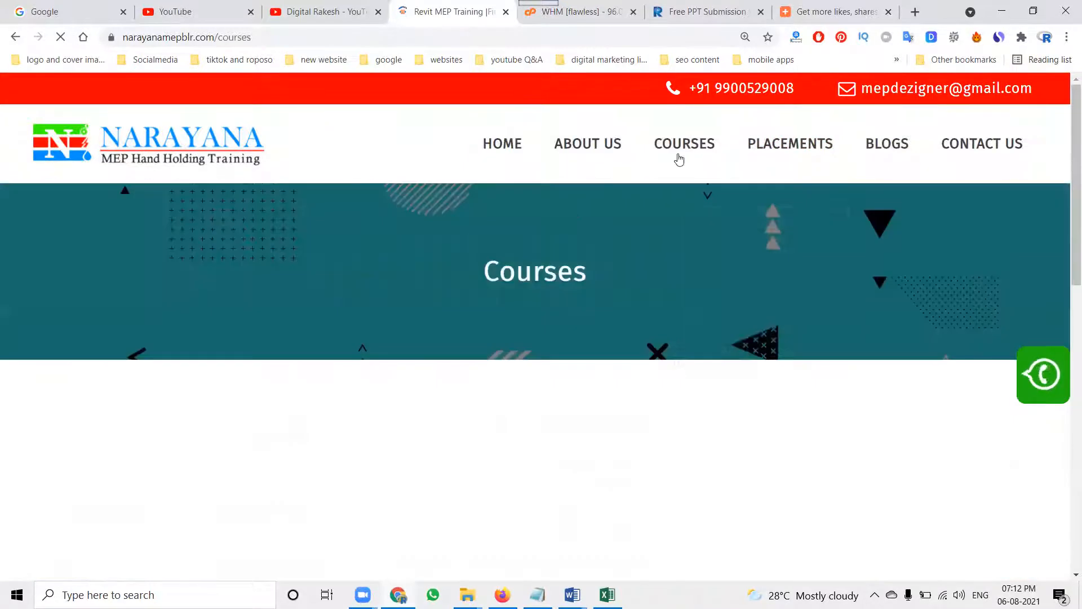
{"action": "scroll", "coordinate": [299, 201], "scroll_direction": "down", "scroll_amount": 6}
{"action": "left_click", "coordinate": [287, 215]}
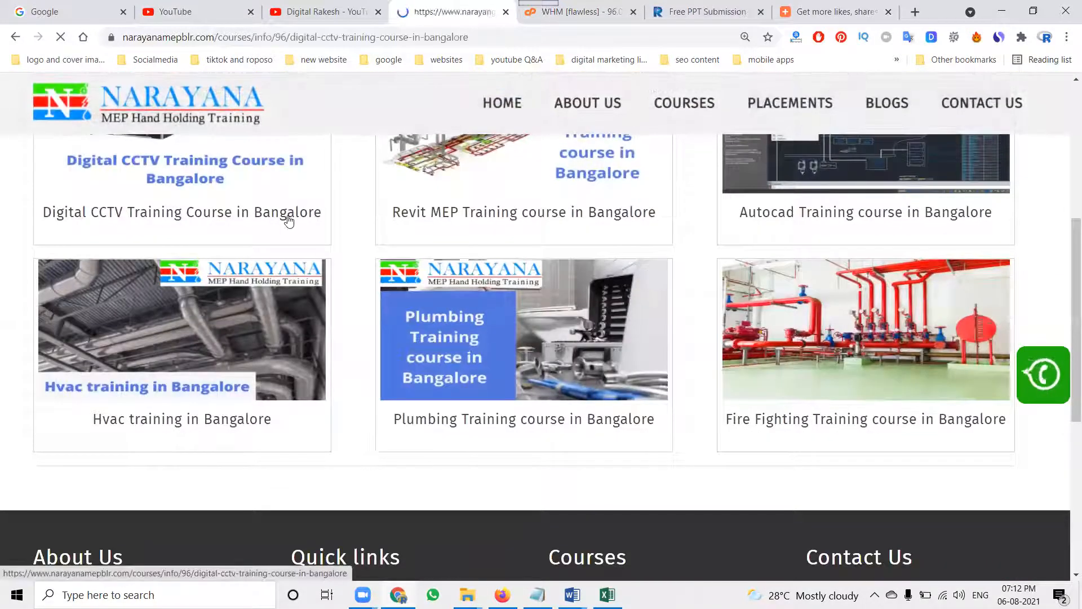
{"action": "scroll", "coordinate": [310, 233], "scroll_direction": "down", "scroll_amount": 20}
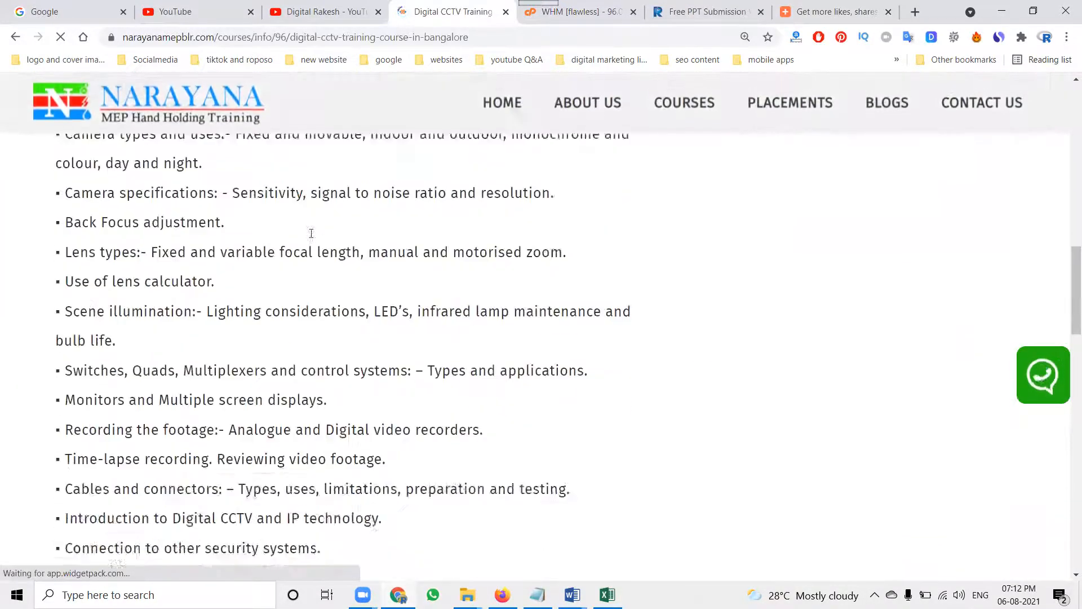
{"action": "scroll", "coordinate": [310, 238], "scroll_direction": "down", "scroll_amount": 6}
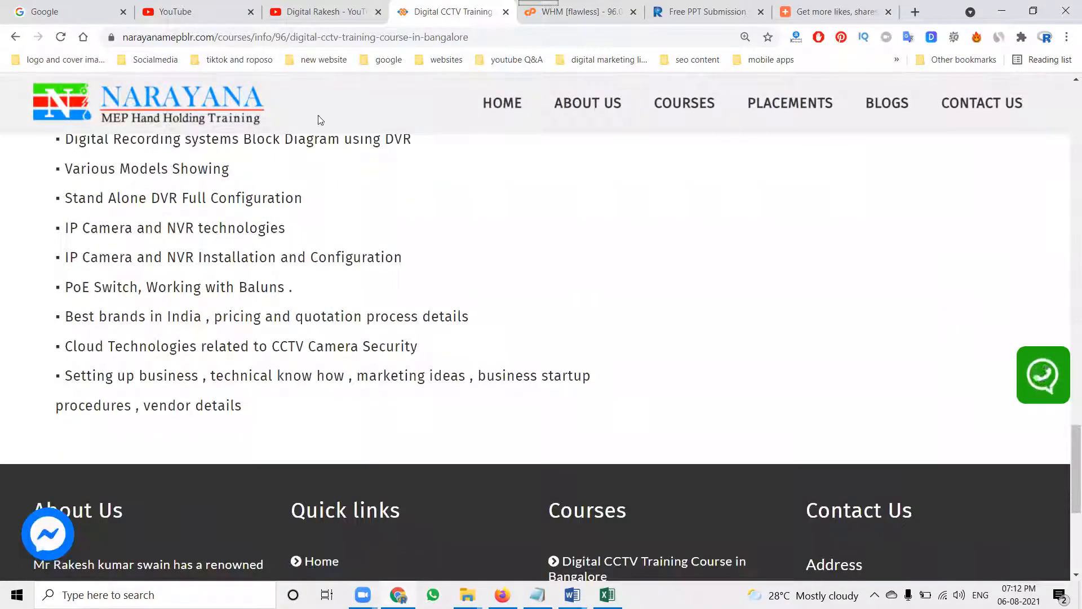
{"action": "left_click", "coordinate": [490, 104]}
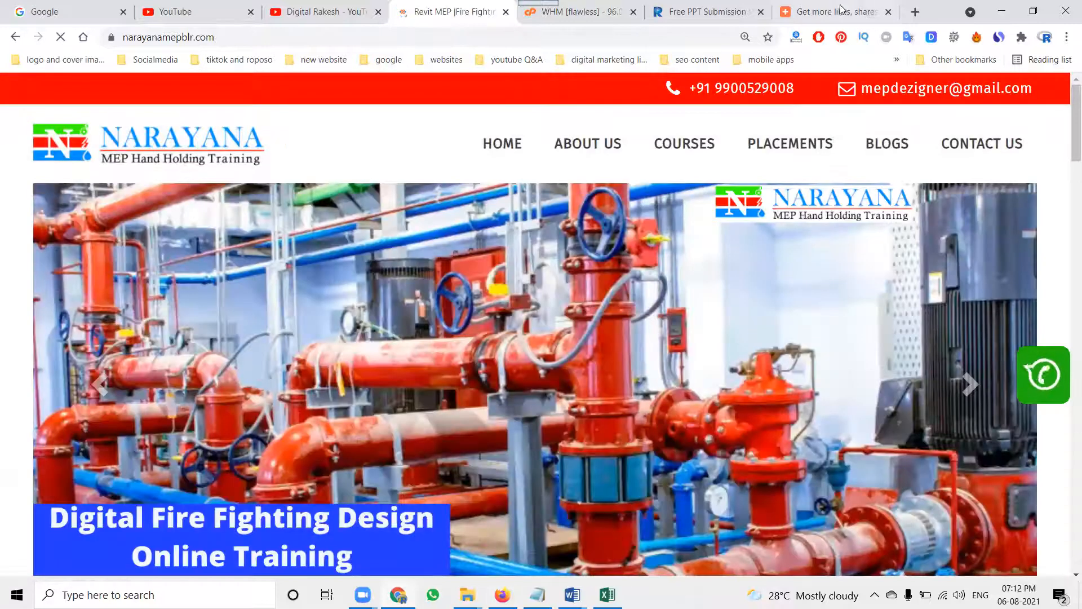
Step: Open the AddThis dashboard and select the My Site profile
{"action": "left_click", "coordinate": [830, 8]}
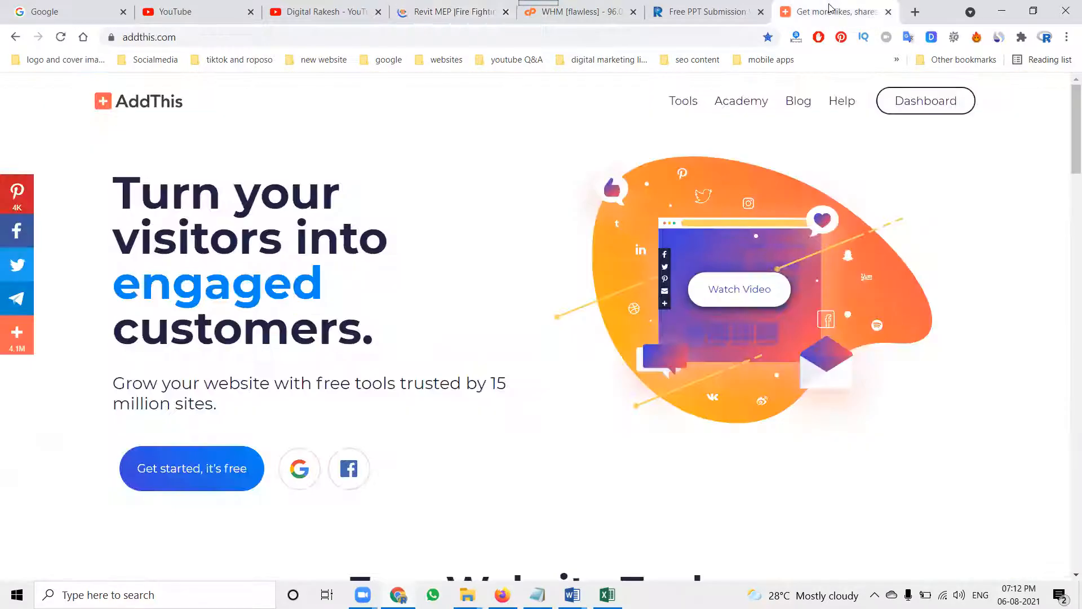
{"action": "left_click", "coordinate": [901, 113]}
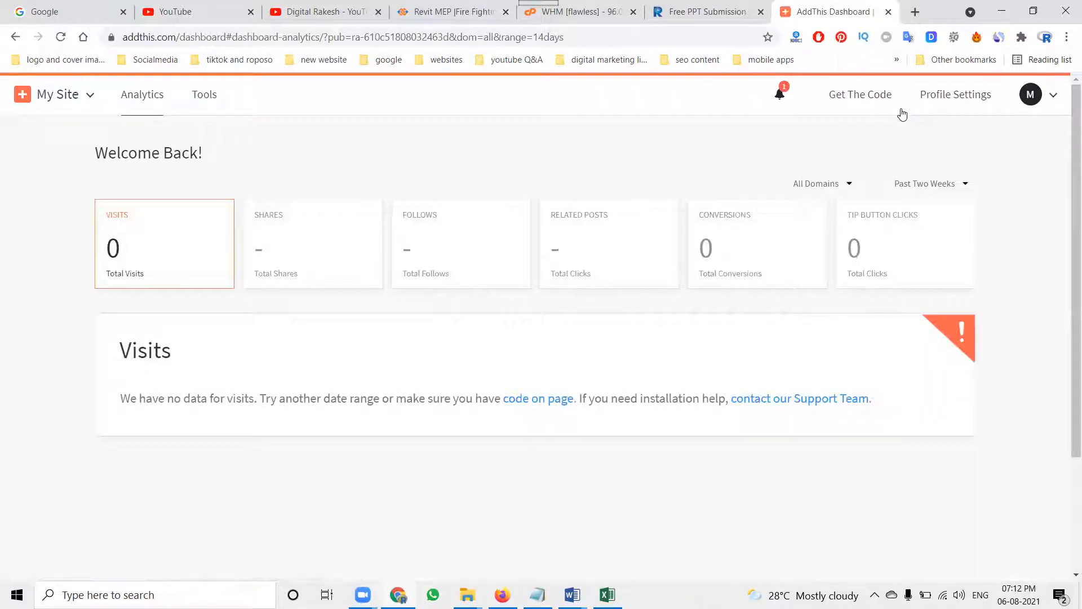
{"action": "left_click", "coordinate": [70, 100]}
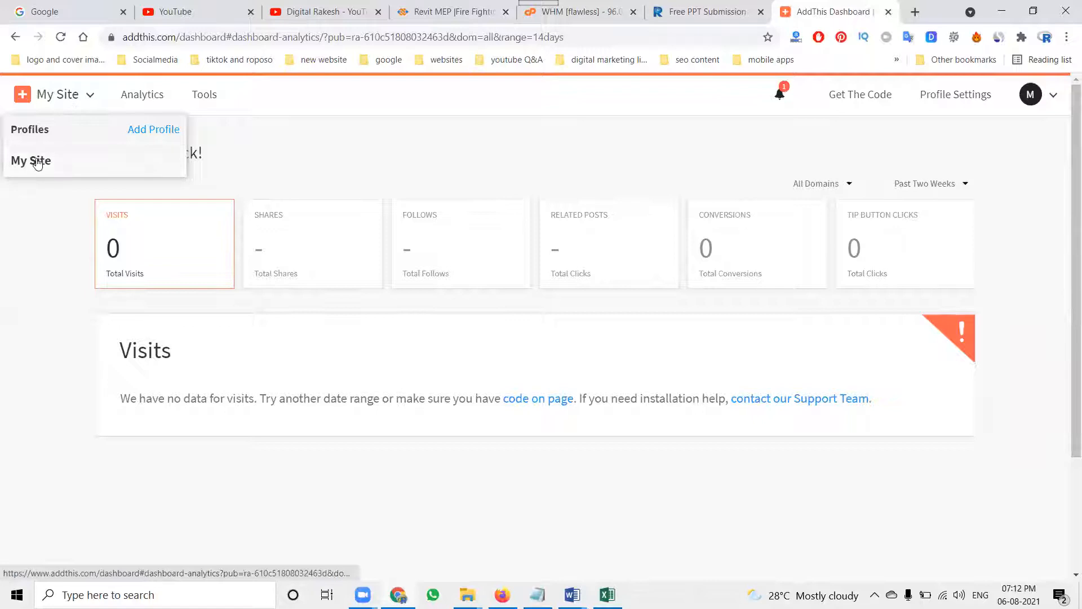
{"action": "left_click", "coordinate": [37, 162]}
{"action": "left_click", "coordinate": [69, 105]}
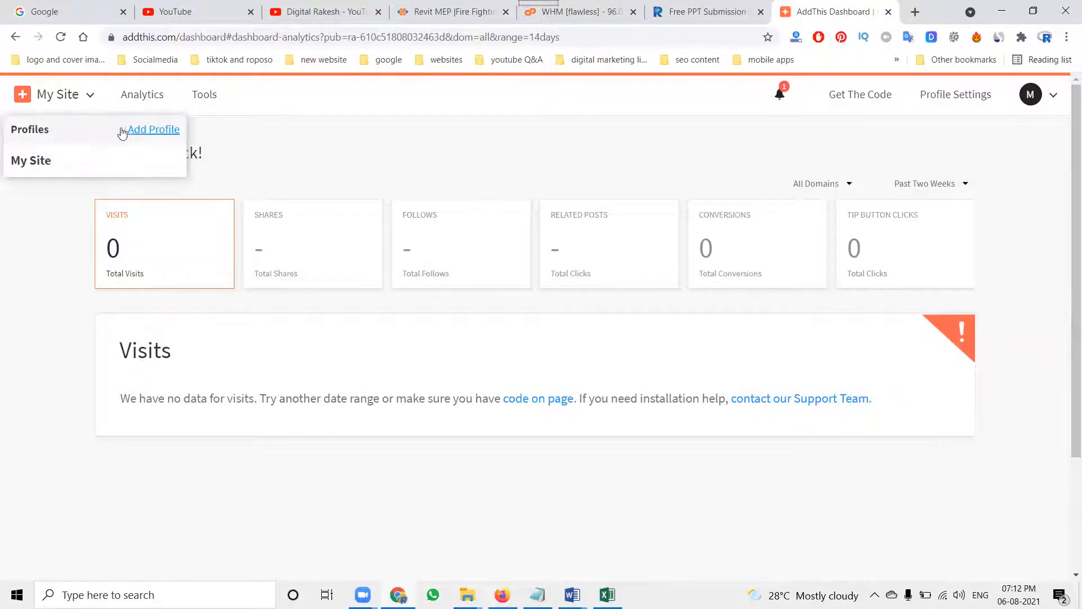
{"action": "left_click", "coordinate": [23, 97]}
{"action": "left_click", "coordinate": [48, 94]}
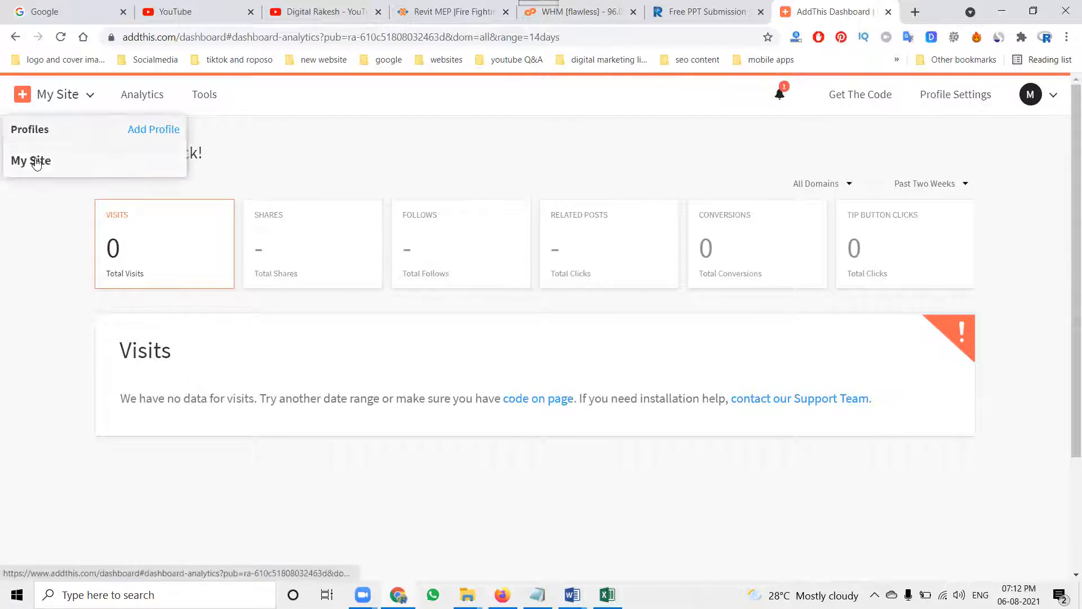
{"action": "right_click", "coordinate": [33, 162]}
{"action": "left_click", "coordinate": [33, 160]}
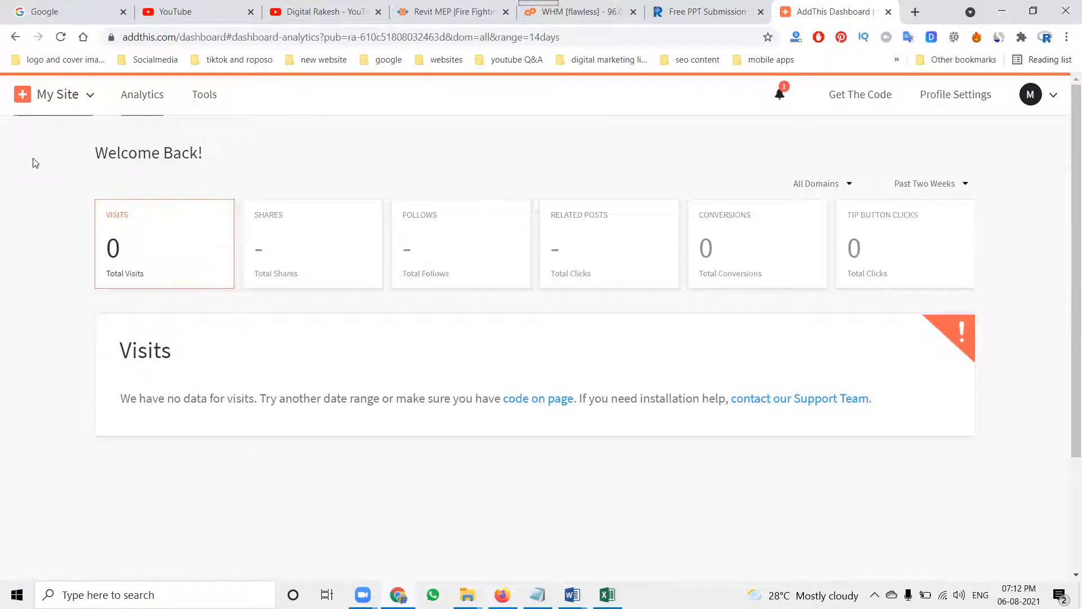
Step: Check the narayanamepblr.com web address and return to the AddThis dashboard
{"action": "left_click", "coordinate": [448, 11]}
{"action": "left_click", "coordinate": [257, 44]}
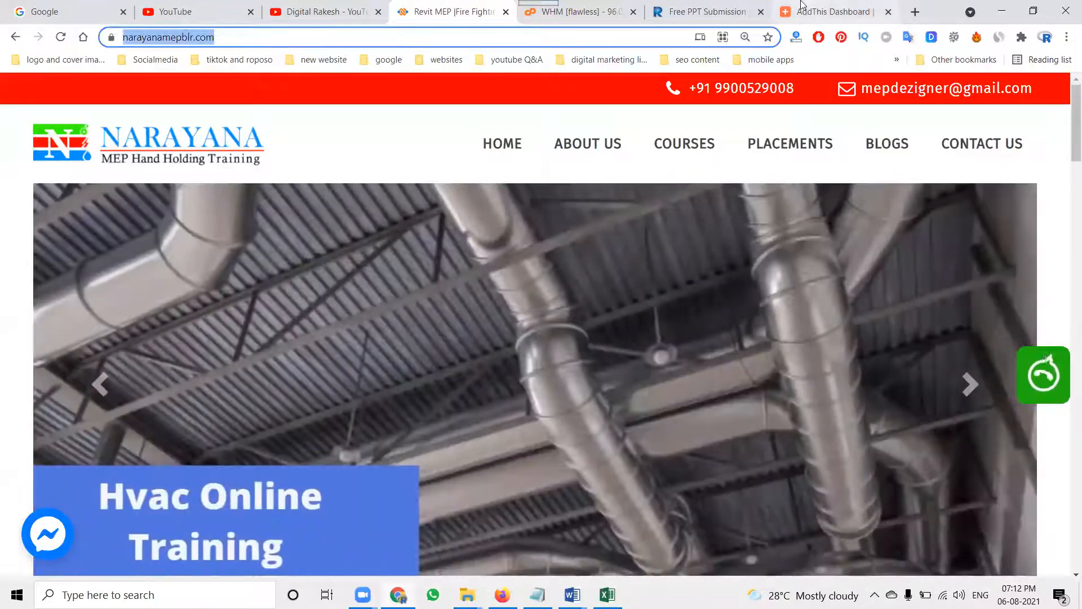
{"action": "left_click", "coordinate": [829, 11]}
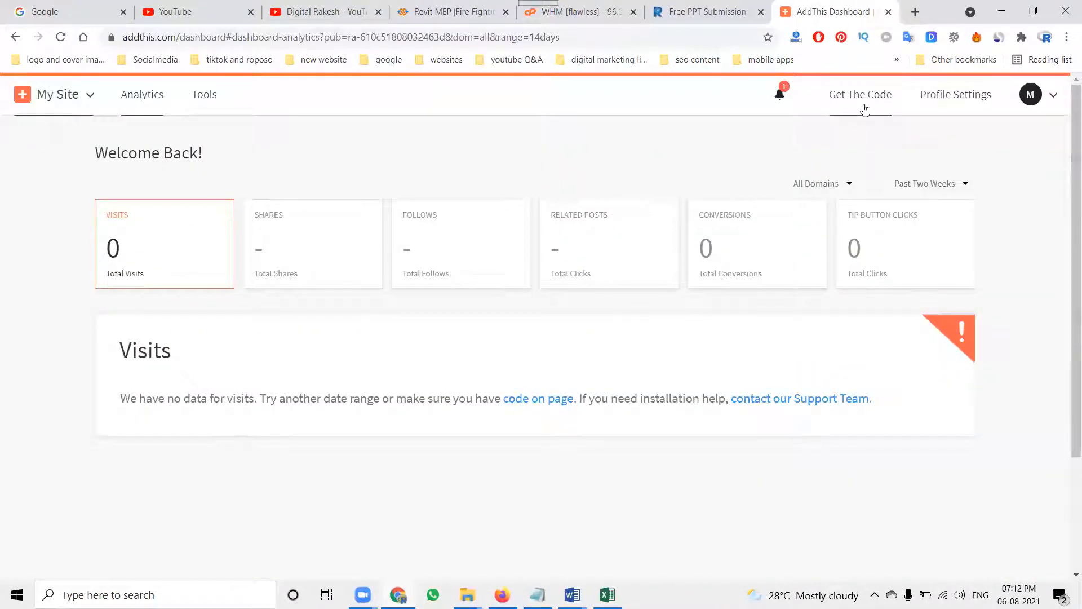
Step: Start adding a new website tool in AddThis and choose Share Buttons, checking the training site's course list beforehand
{"action": "left_click", "coordinate": [202, 96]}
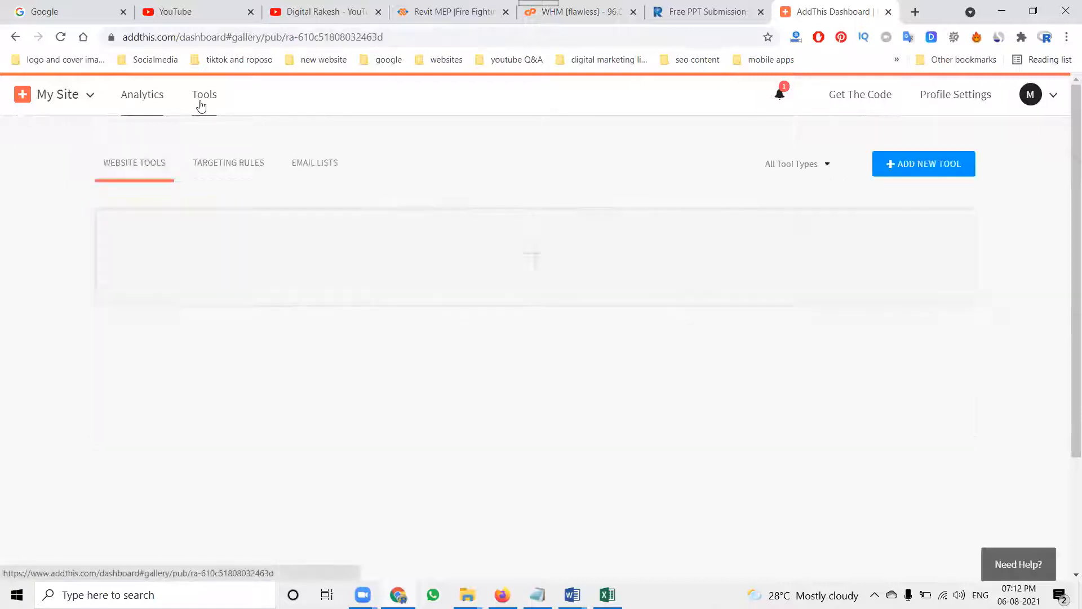
{"action": "left_click", "coordinate": [907, 172]}
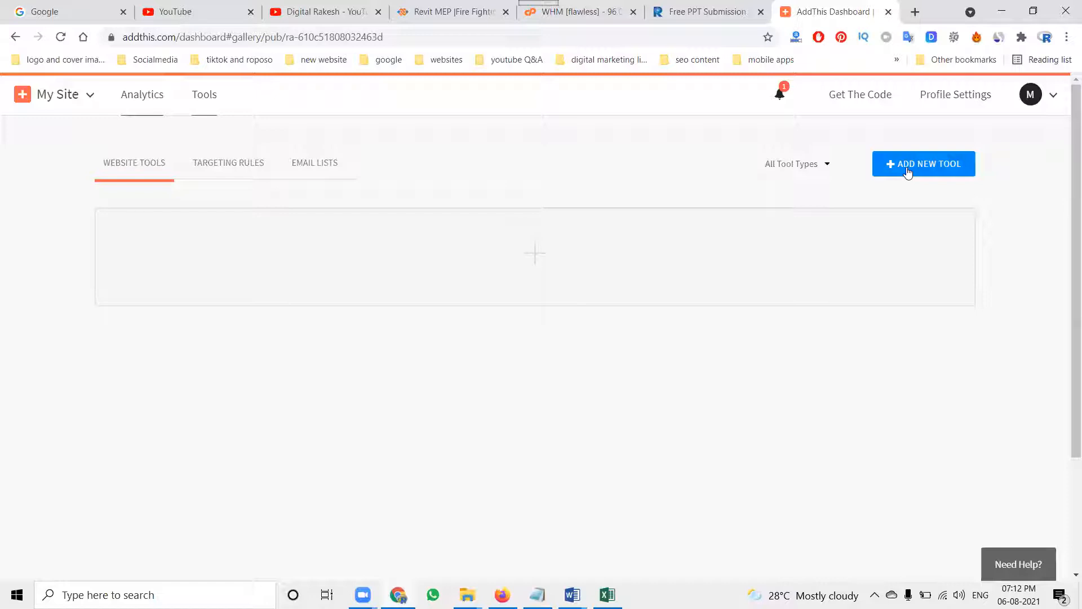
{"action": "left_click", "coordinate": [908, 172]}
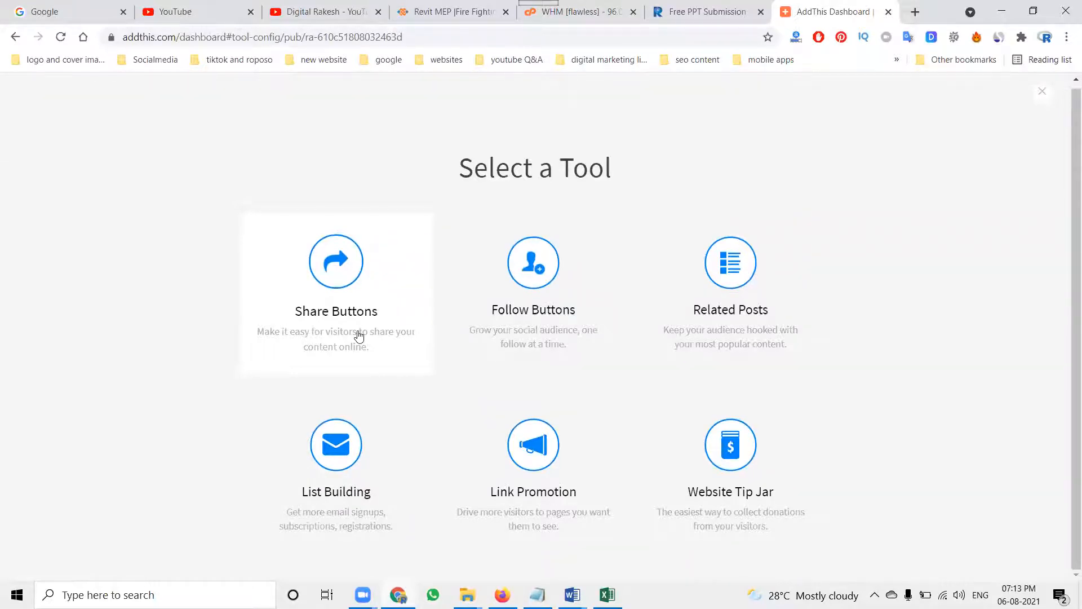
{"action": "left_click", "coordinate": [446, 12]}
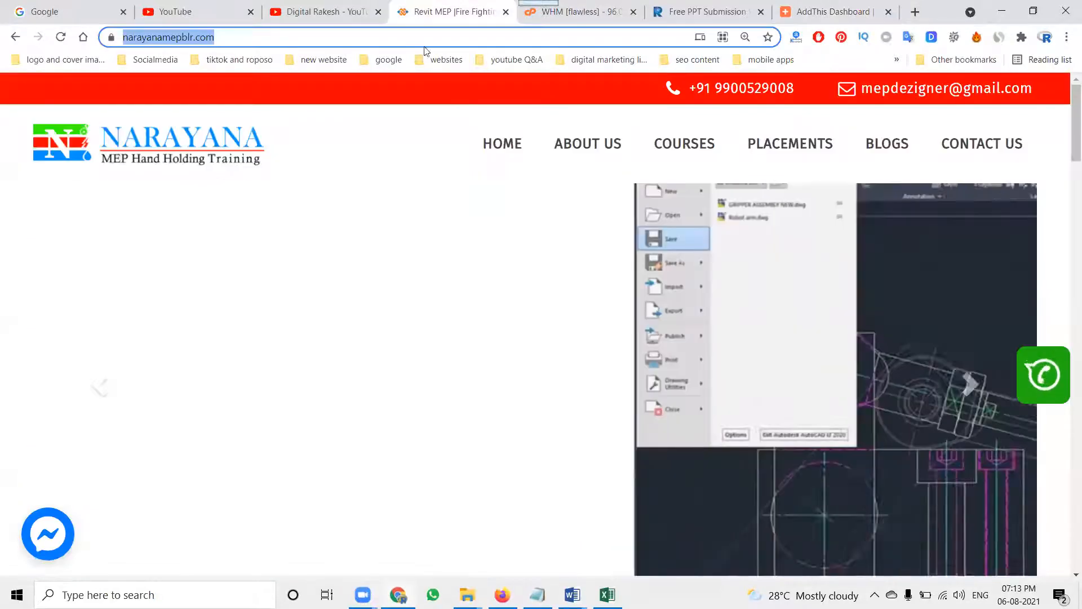
{"action": "mouse_move", "coordinate": [694, 148]}
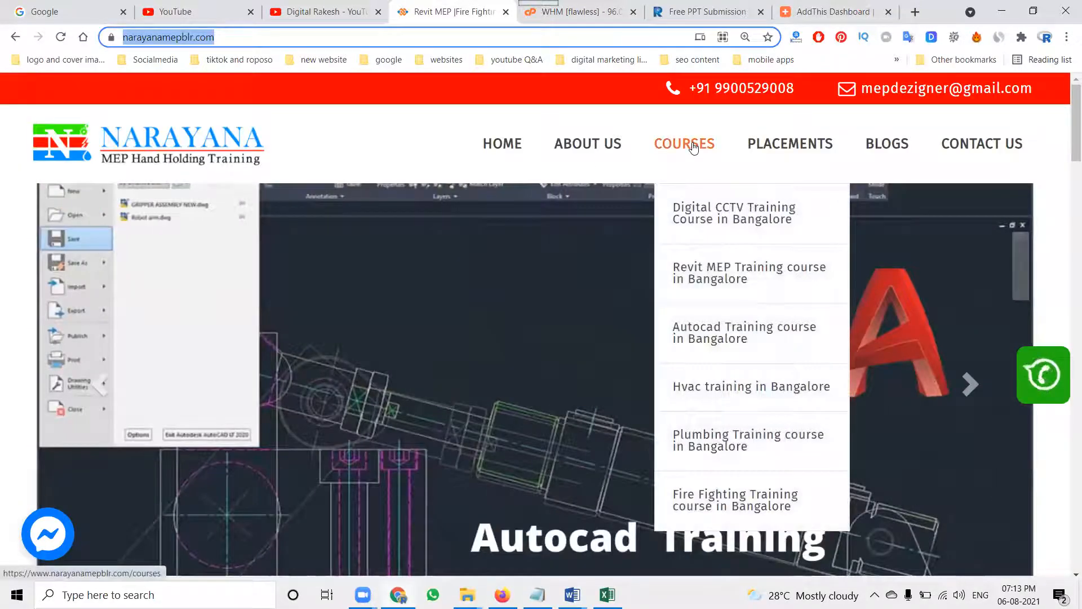
{"action": "left_click", "coordinate": [819, 13]}
{"action": "left_click", "coordinate": [360, 277]}
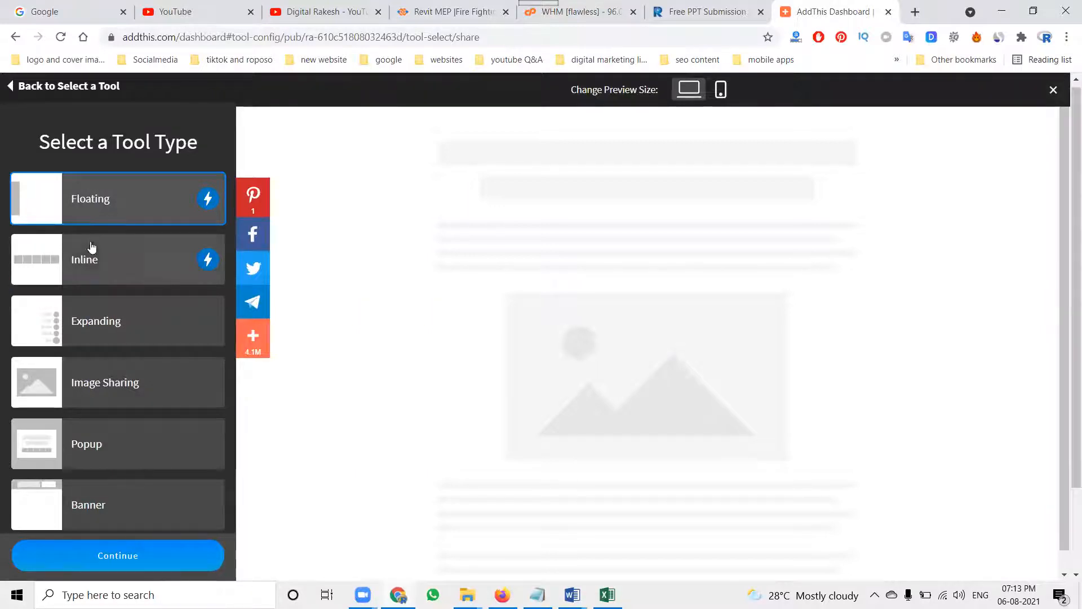
Step: Preview the Inline, Expanding, Image Sharing, Popup, Banner and Slider share button types
{"action": "left_click", "coordinate": [81, 256]}
{"action": "left_click", "coordinate": [77, 314]}
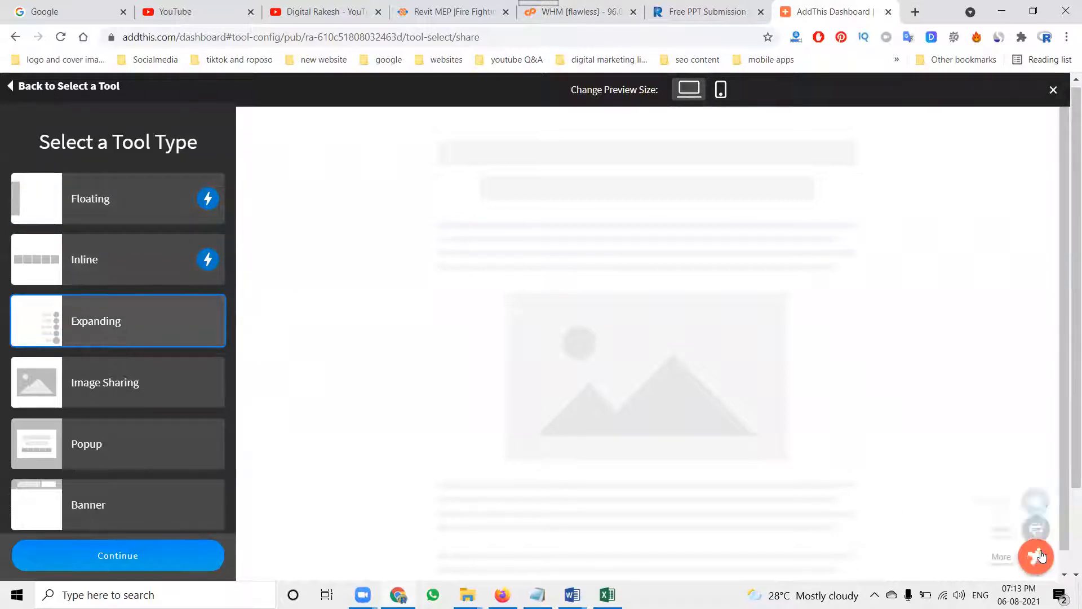
{"action": "left_click", "coordinate": [104, 388]}
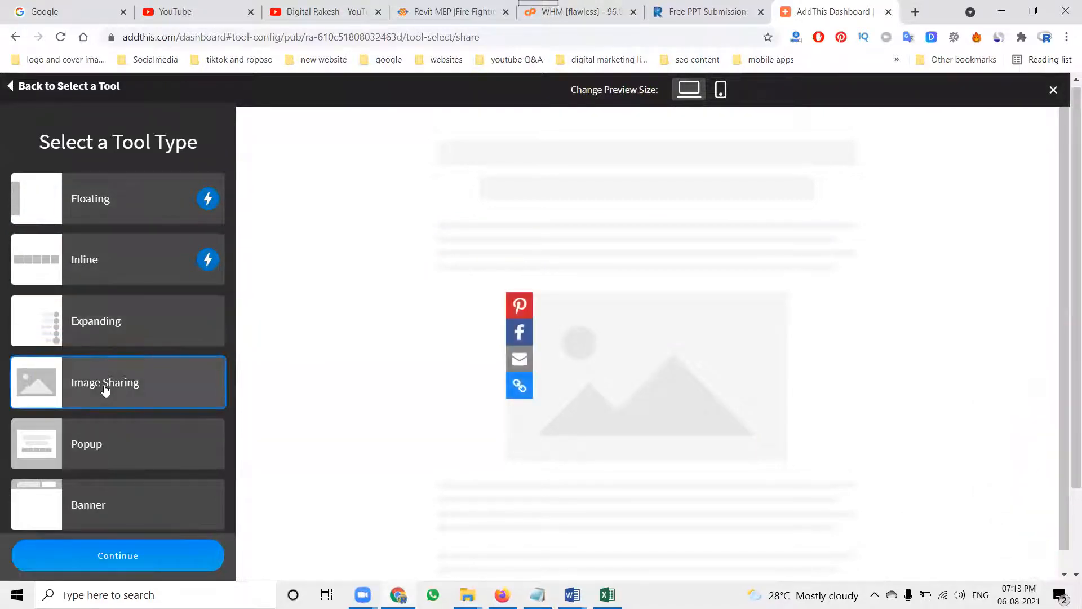
{"action": "left_click", "coordinate": [92, 443]}
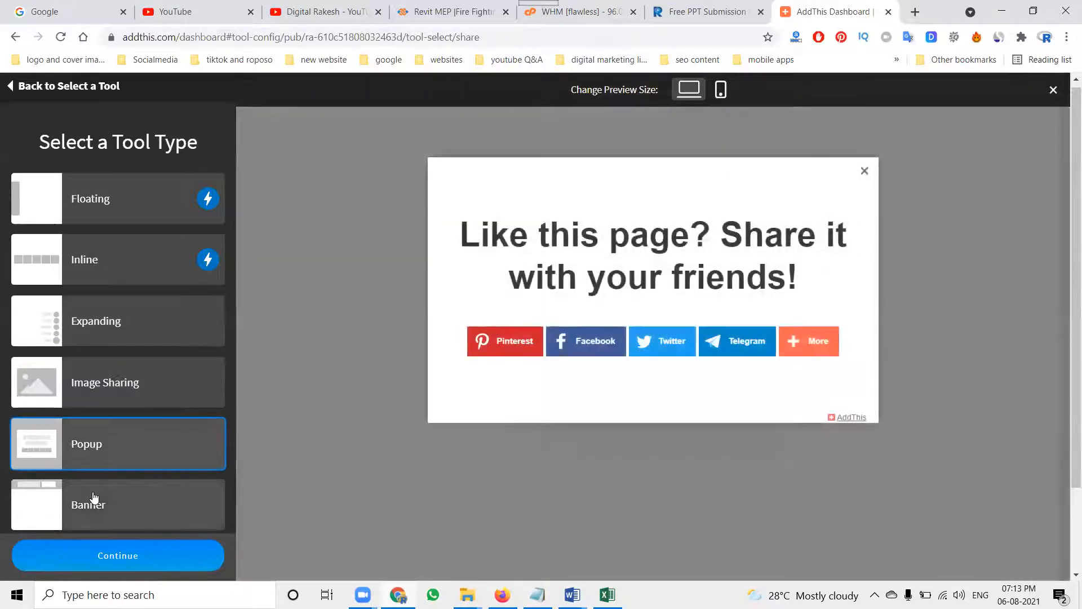
{"action": "left_click", "coordinate": [94, 495]}
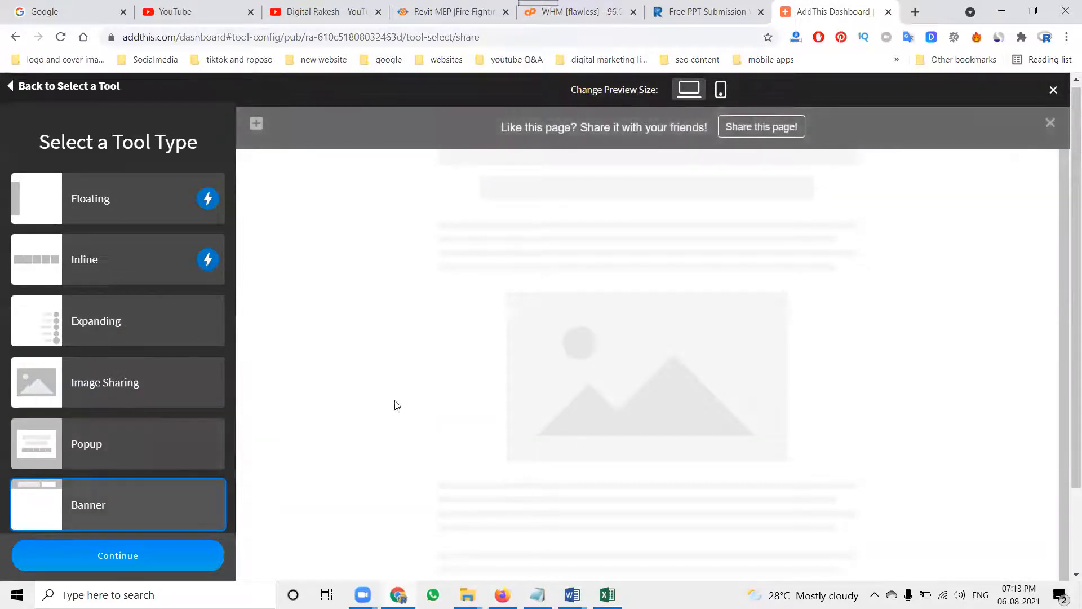
{"action": "scroll", "coordinate": [169, 399], "scroll_direction": "down", "scroll_amount": 2}
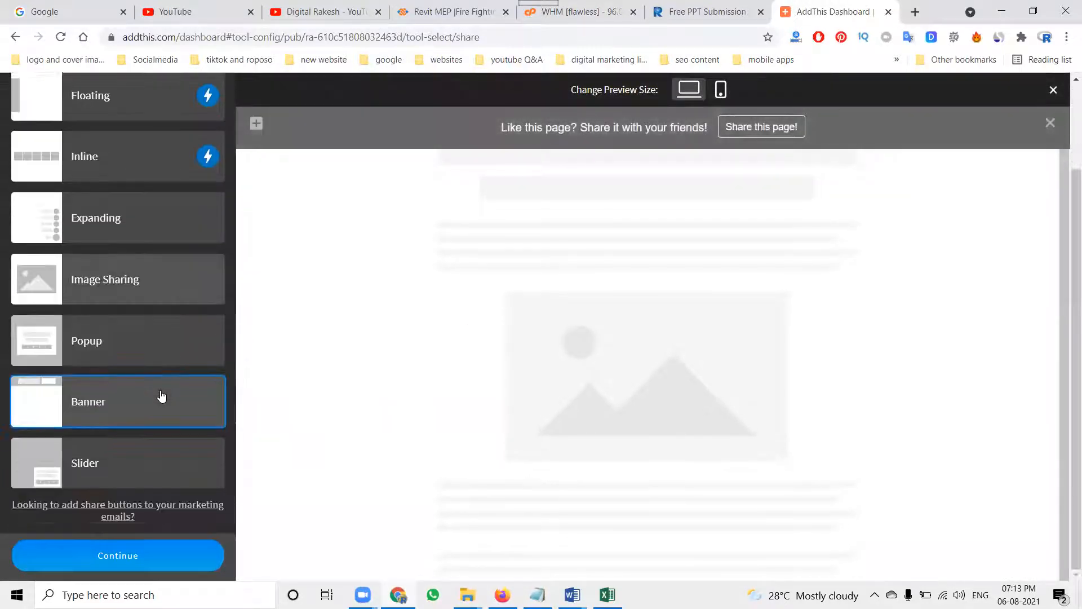
{"action": "left_click", "coordinate": [89, 455]}
{"action": "scroll", "coordinate": [94, 389], "scroll_direction": "up", "scroll_amount": 2}
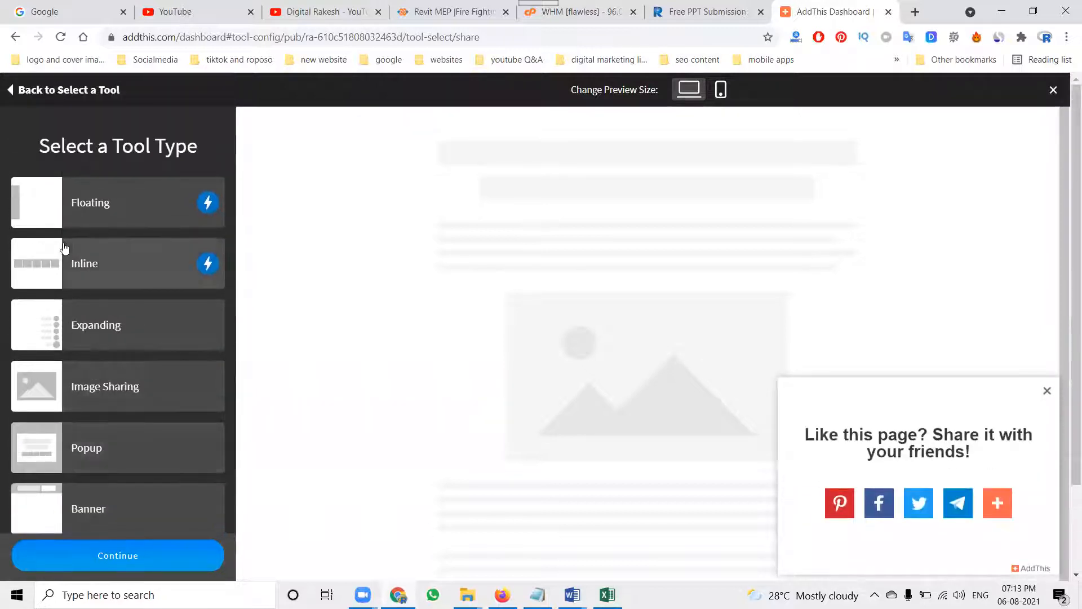
Step: Choose the Floating tool type for the share buttons and continue to its settings
{"action": "left_click", "coordinate": [84, 216]}
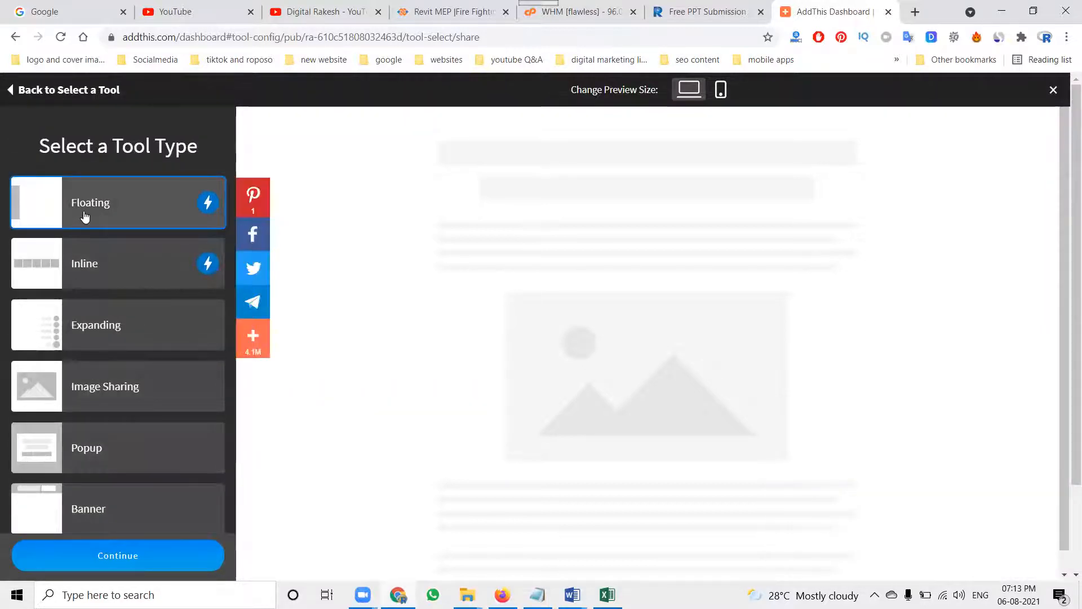
{"action": "scroll", "coordinate": [77, 443], "scroll_direction": "down", "scroll_amount": 2}
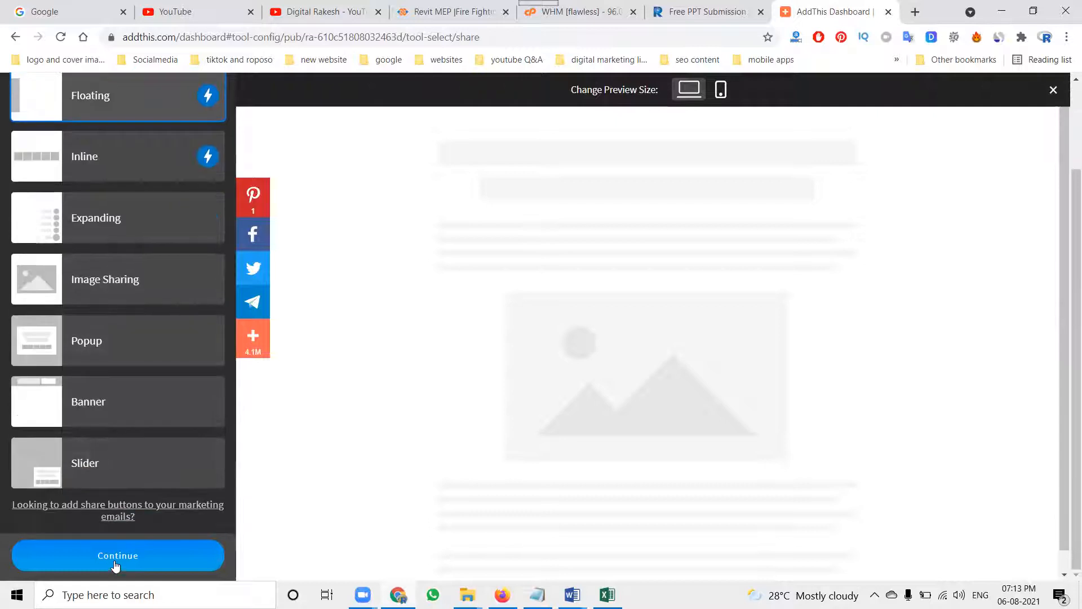
{"action": "left_click", "coordinate": [116, 558]}
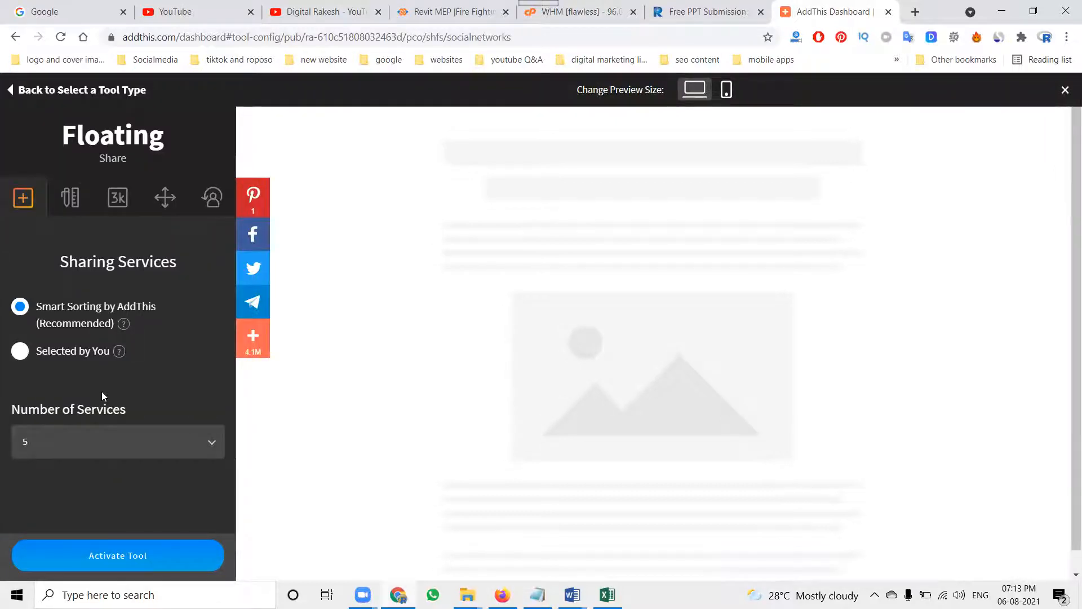
Step: Set the sharing services to Selected by You and remove AddThis from the selected services
{"action": "left_click", "coordinate": [66, 355]}
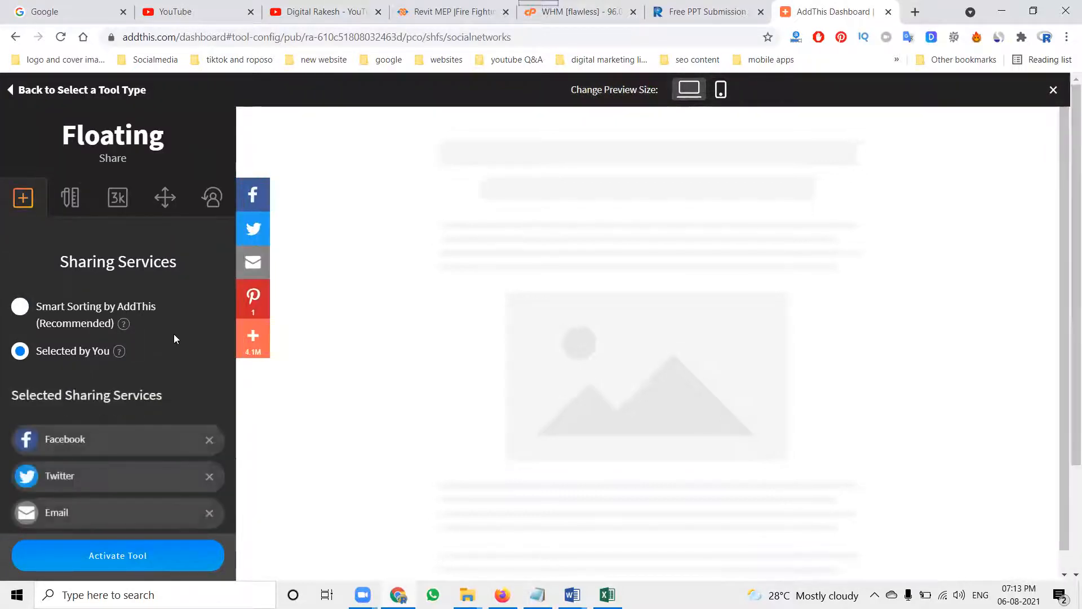
{"action": "scroll", "coordinate": [173, 333], "scroll_direction": "down", "scroll_amount": 2}
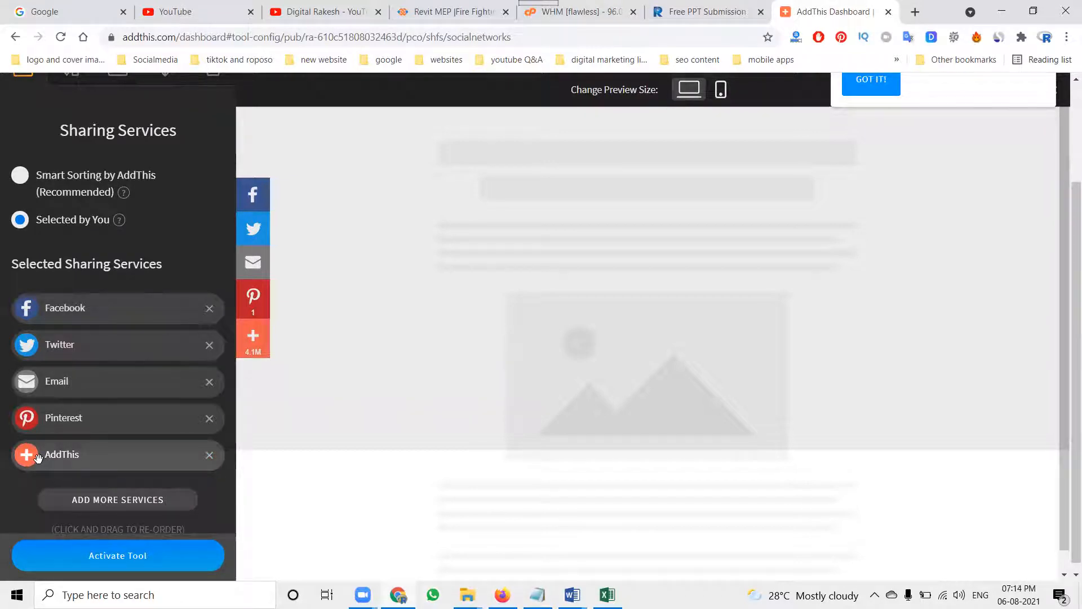
{"action": "scroll", "coordinate": [89, 440], "scroll_direction": "down", "scroll_amount": 1}
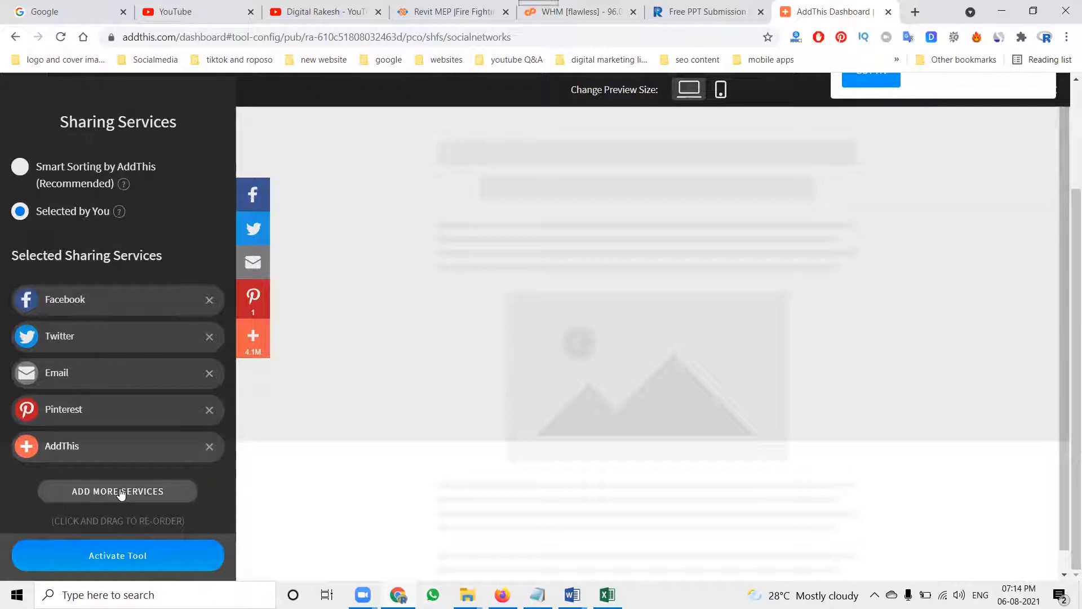
{"action": "scroll", "coordinate": [367, 441], "scroll_direction": "up", "scroll_amount": 3}
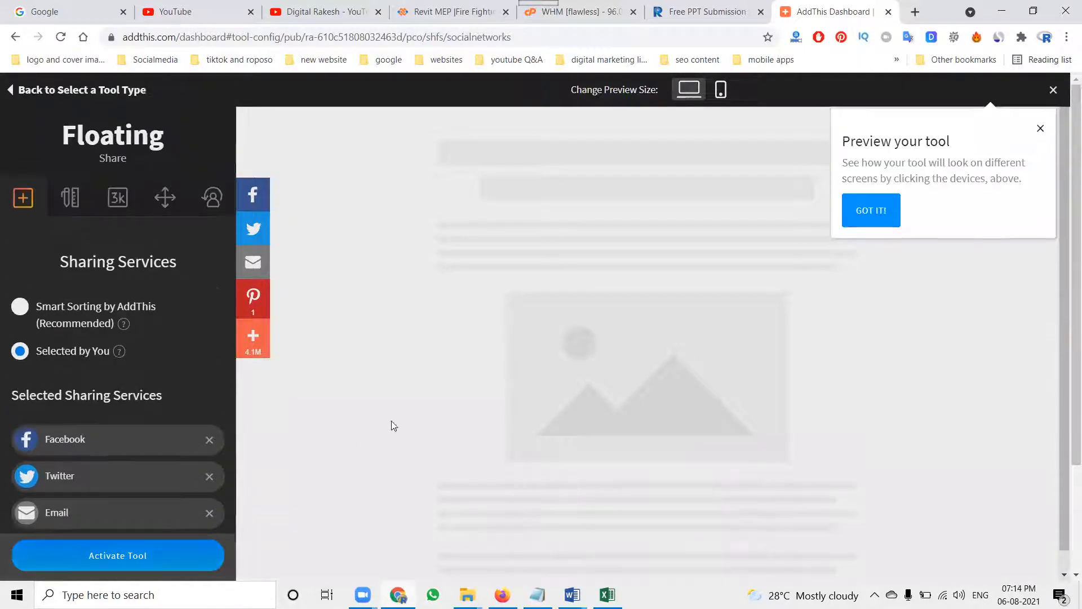
{"action": "left_click", "coordinate": [871, 211]}
{"action": "scroll", "coordinate": [163, 451], "scroll_direction": "down", "scroll_amount": 3}
{"action": "left_click", "coordinate": [210, 447]}
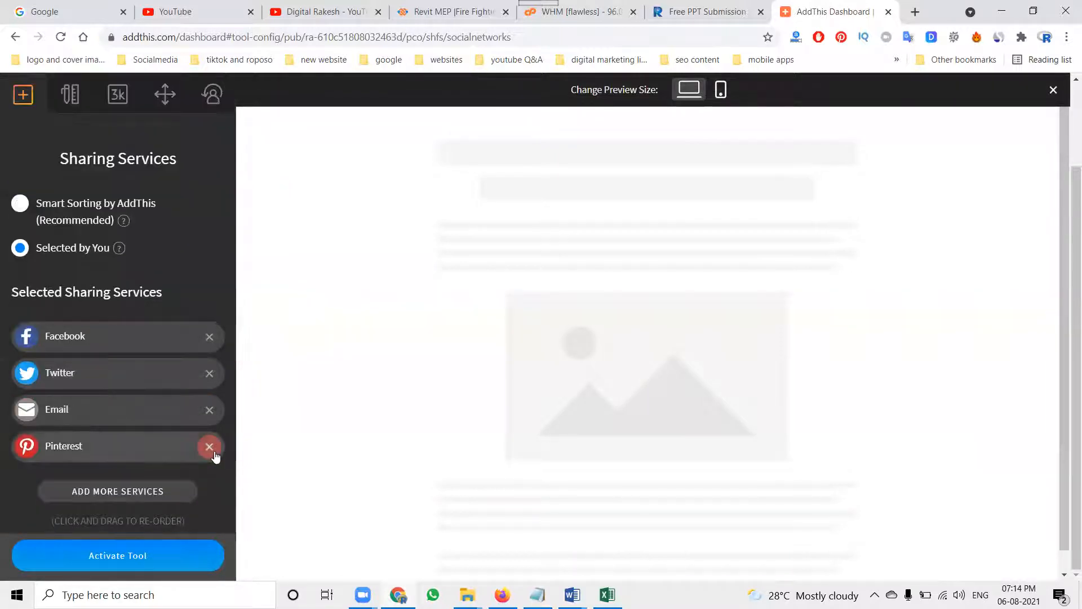
Step: Add LinkedIn and WhatsApp to the selected sharing services
{"action": "left_click", "coordinate": [138, 495]}
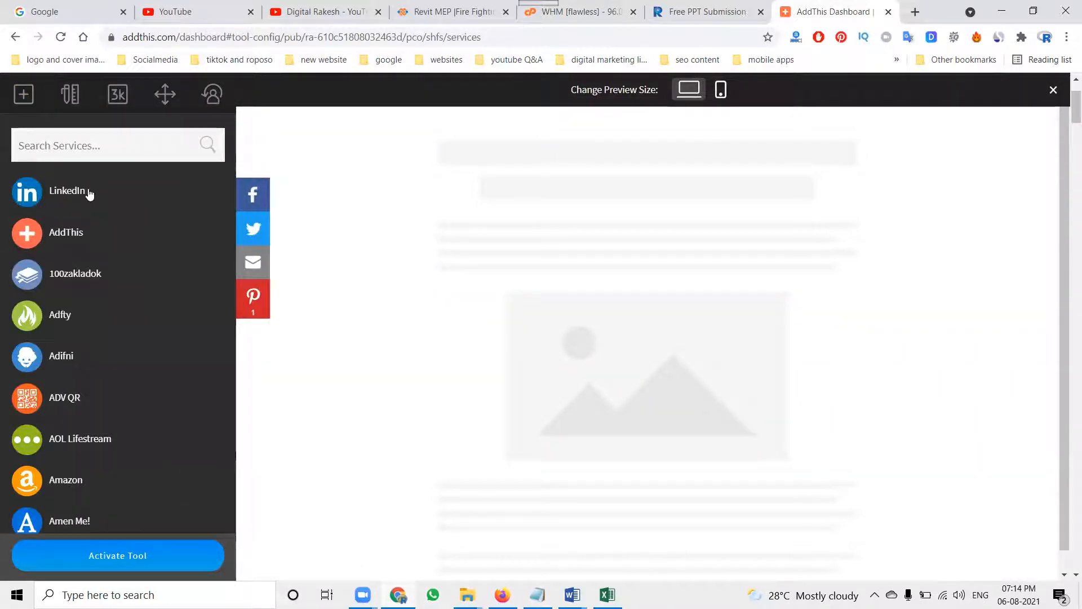
{"action": "left_click", "coordinate": [89, 194]}
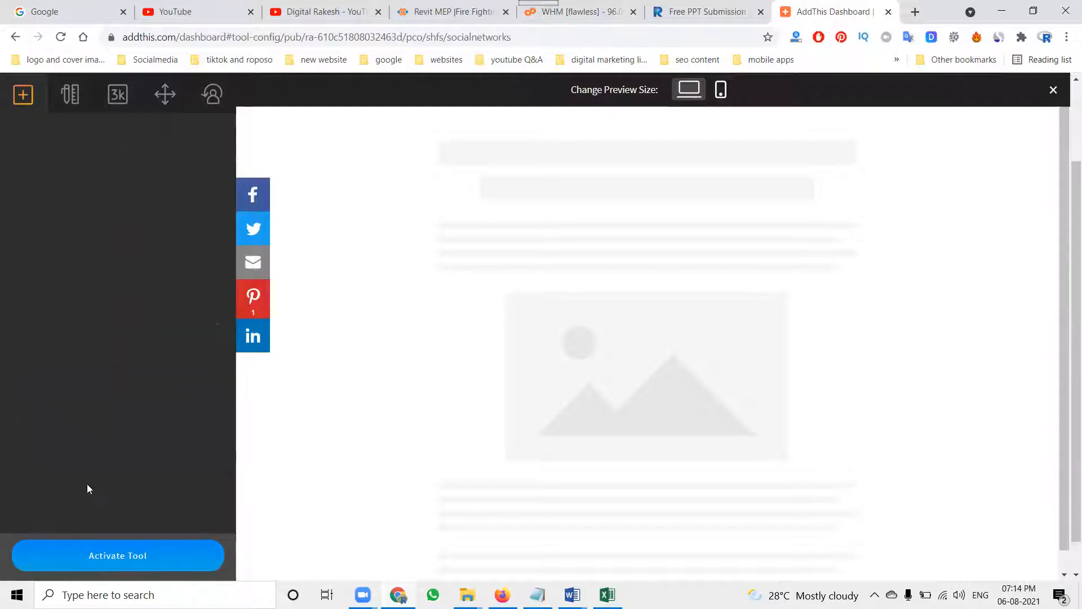
{"action": "left_click", "coordinate": [83, 505]}
{"action": "scroll", "coordinate": [99, 352], "scroll_direction": "down", "scroll_amount": 15}
{"action": "scroll", "coordinate": [100, 355], "scroll_direction": "down", "scroll_amount": 20}
{"action": "scroll", "coordinate": [100, 355], "scroll_direction": "down", "scroll_amount": 10}
{"action": "scroll", "coordinate": [100, 355], "scroll_direction": "down", "scroll_amount": 20}
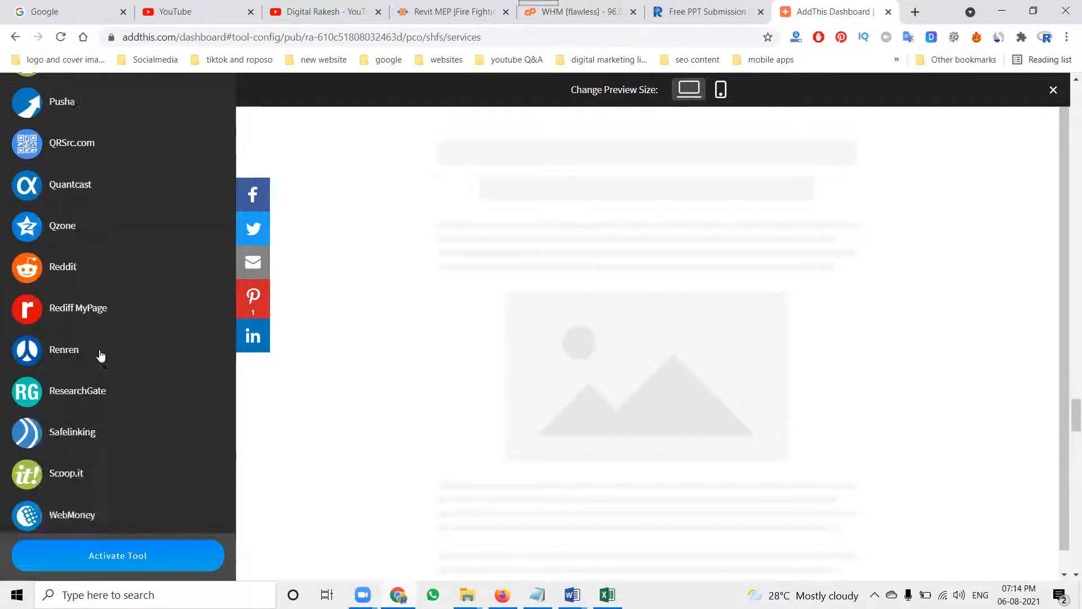
{"action": "scroll", "coordinate": [101, 355], "scroll_direction": "down", "scroll_amount": 20}
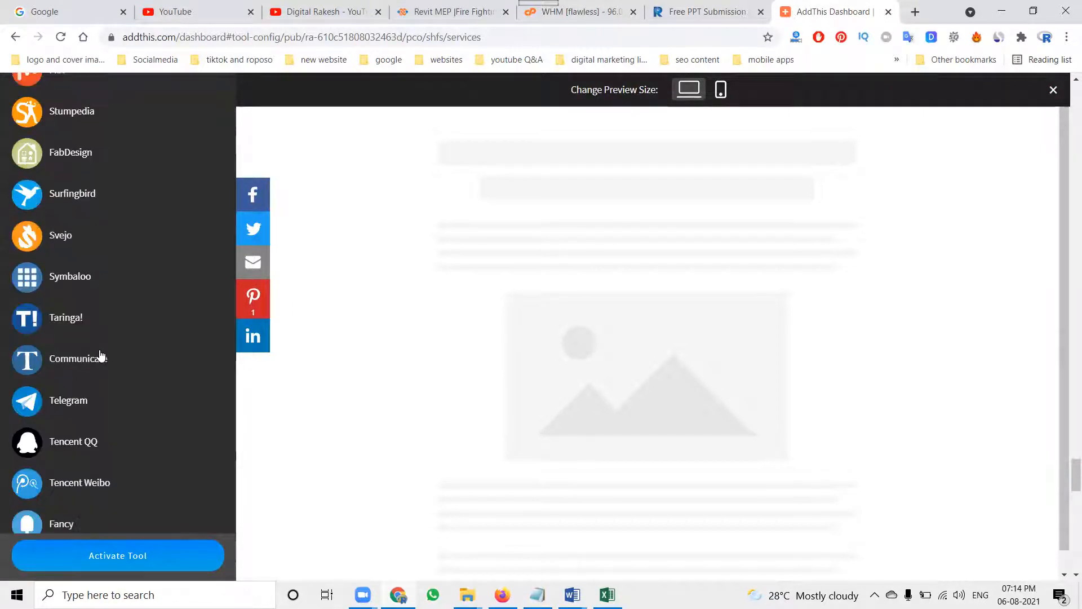
{"action": "scroll", "coordinate": [100, 355], "scroll_direction": "down", "scroll_amount": 6}
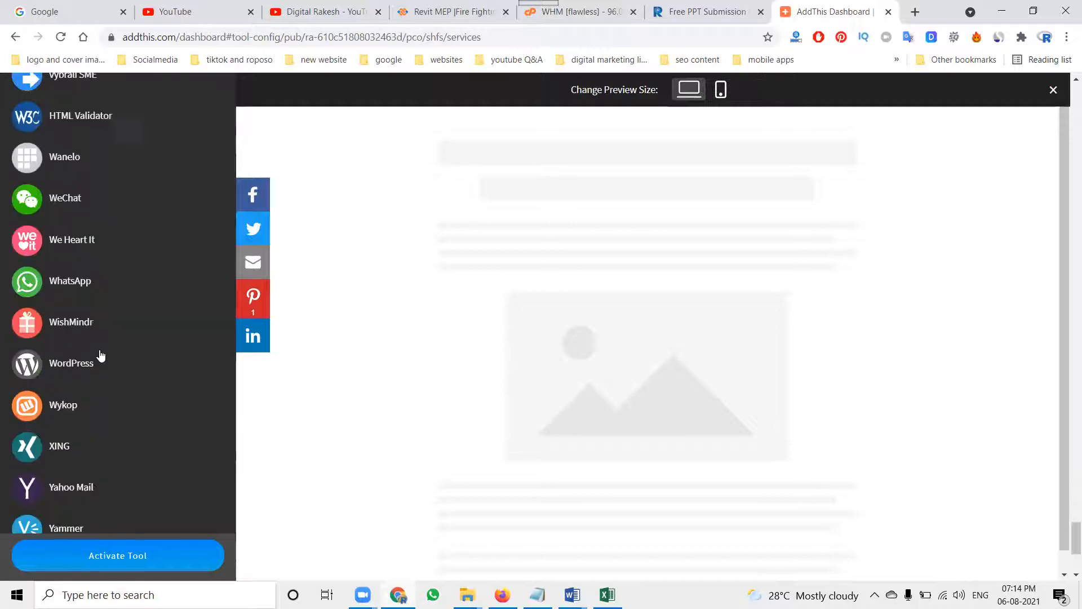
{"action": "left_click", "coordinate": [96, 280]}
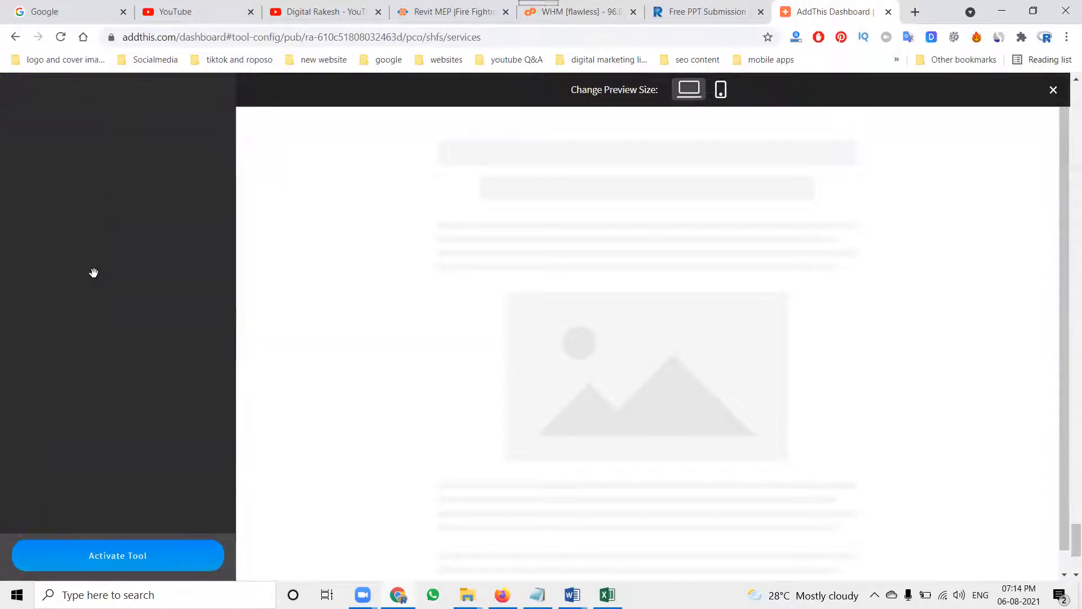
Step: Find Telegram in the list of additional services and add it to the selected sharing services
{"action": "left_click", "coordinate": [98, 499]}
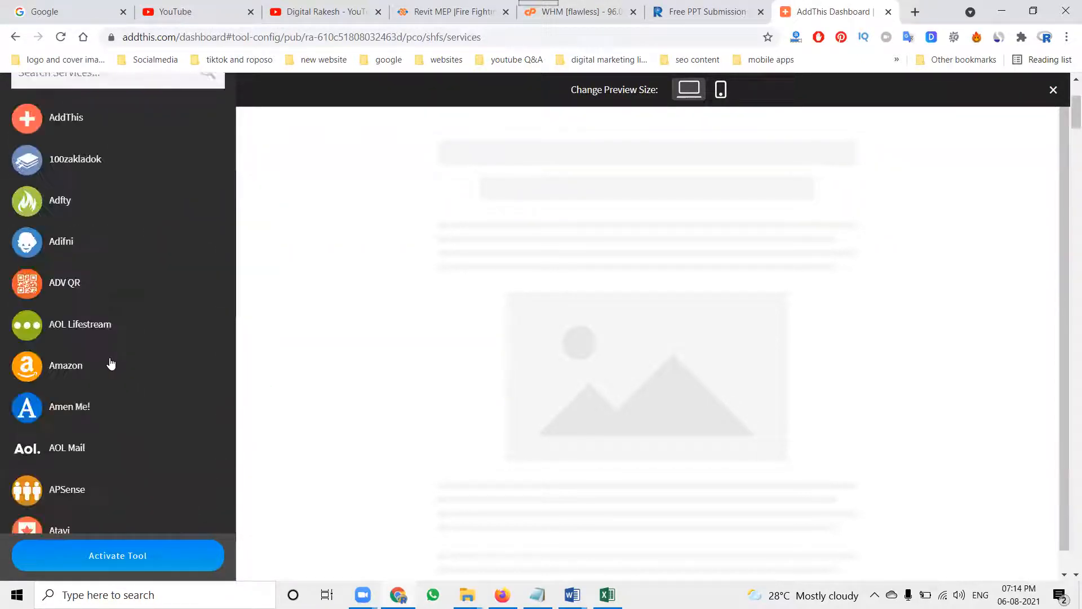
{"action": "scroll", "coordinate": [110, 363], "scroll_direction": "down", "scroll_amount": 5}
{"action": "scroll", "coordinate": [111, 364], "scroll_direction": "down", "scroll_amount": 5}
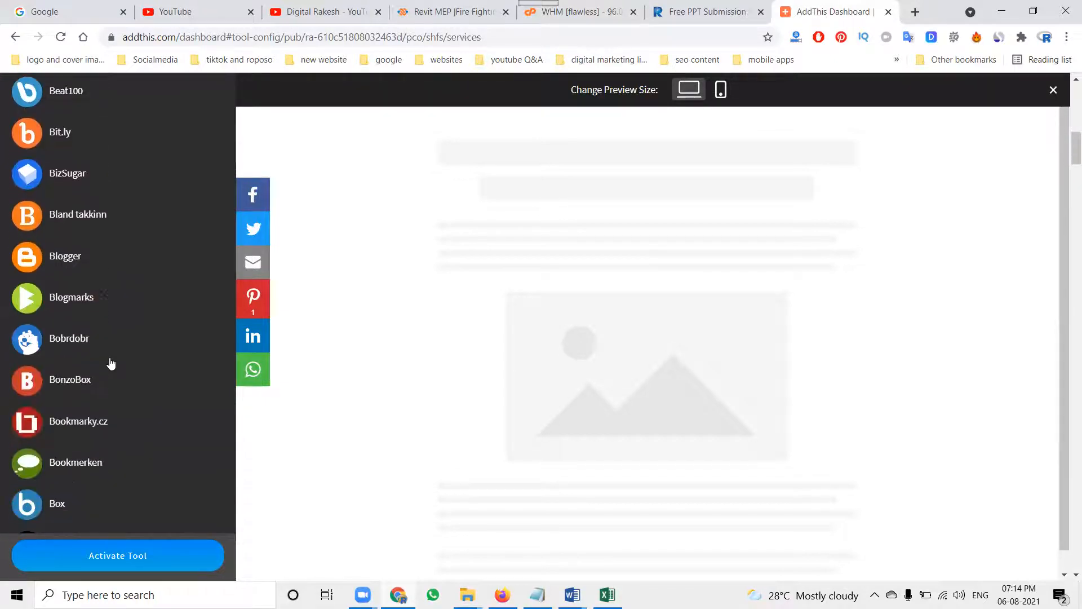
{"action": "scroll", "coordinate": [111, 364], "scroll_direction": "down", "scroll_amount": 5}
{"action": "scroll", "coordinate": [111, 364], "scroll_direction": "down", "scroll_amount": 9}
{"action": "scroll", "coordinate": [111, 363], "scroll_direction": "down", "scroll_amount": 8}
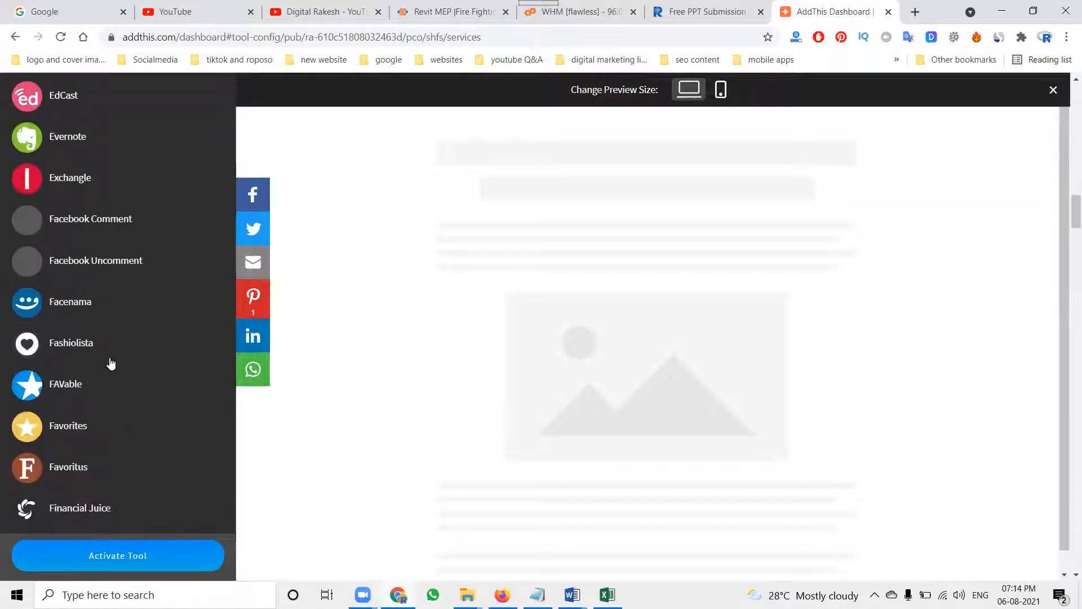
{"action": "scroll", "coordinate": [111, 363], "scroll_direction": "down", "scroll_amount": 4}
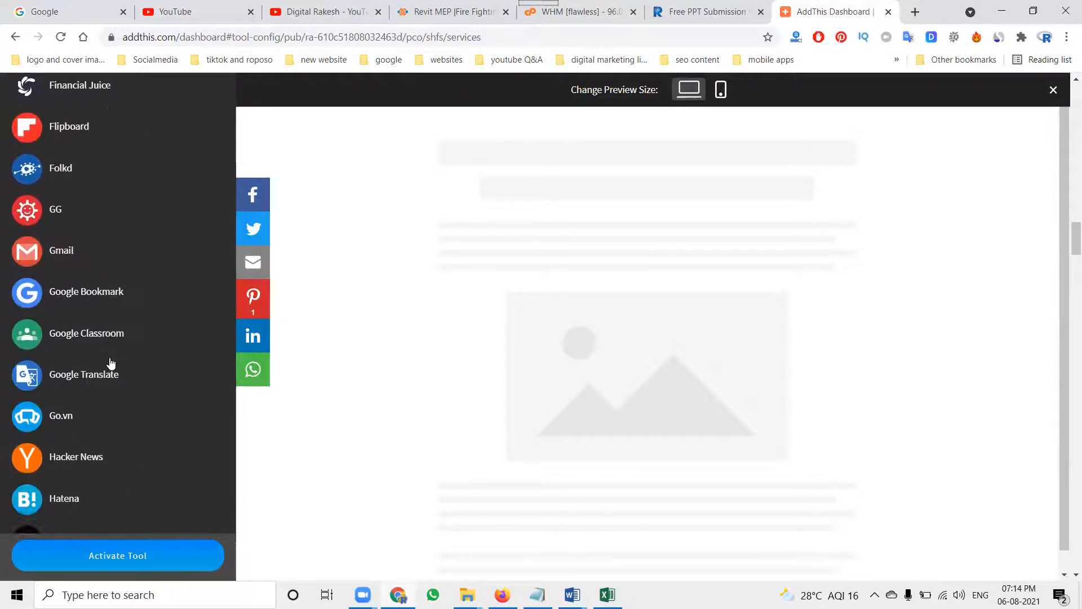
{"action": "scroll", "coordinate": [111, 363], "scroll_direction": "down", "scroll_amount": 4}
{"action": "scroll", "coordinate": [112, 364], "scroll_direction": "down", "scroll_amount": 4}
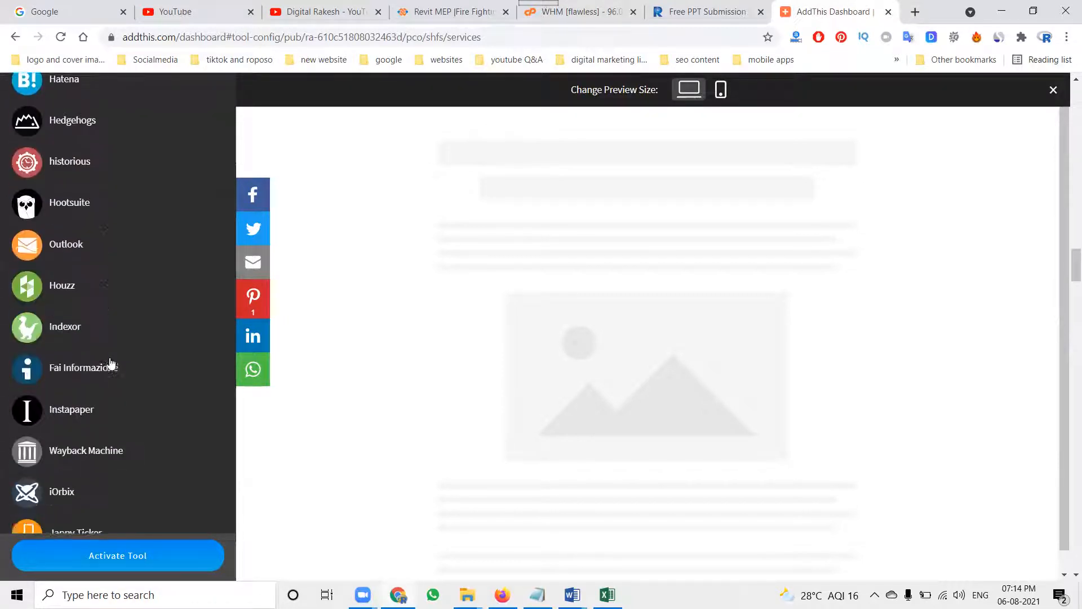
{"action": "scroll", "coordinate": [111, 363], "scroll_direction": "down", "scroll_amount": 10}
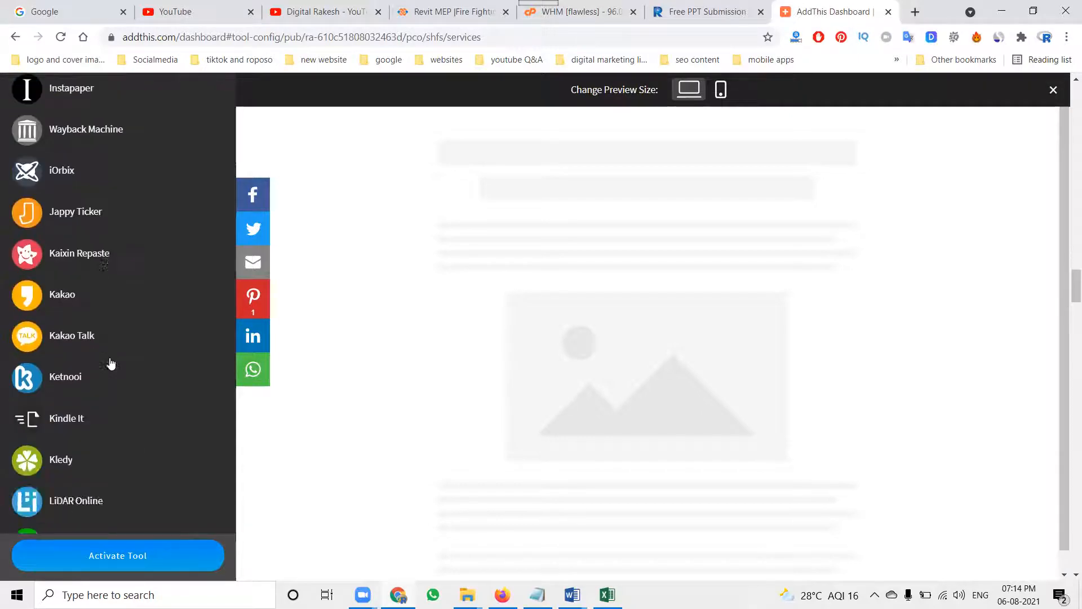
{"action": "scroll", "coordinate": [112, 364], "scroll_direction": "down", "scroll_amount": 10}
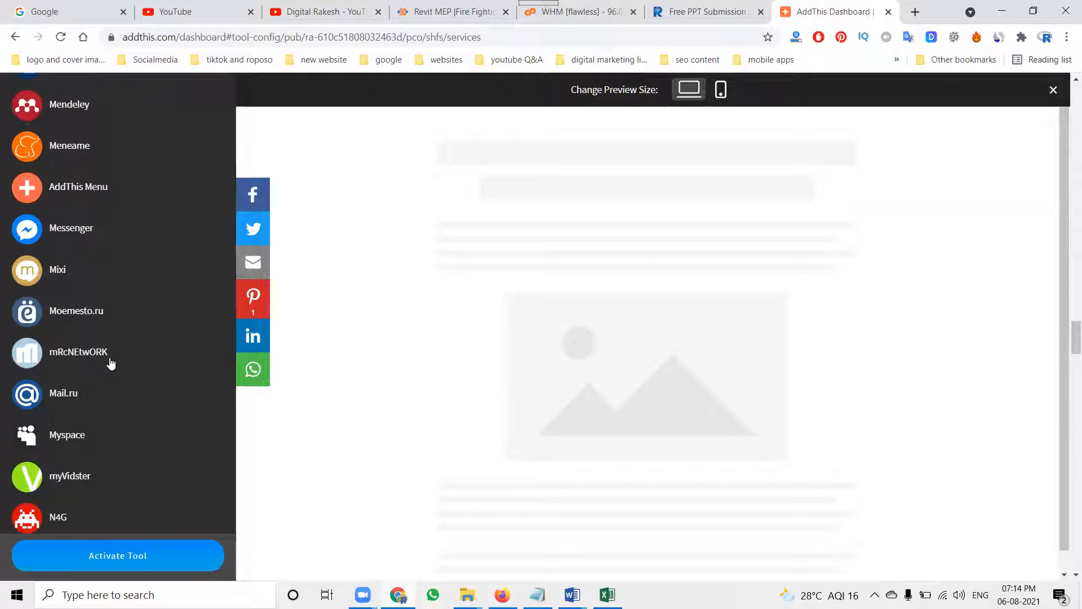
{"action": "scroll", "coordinate": [111, 364], "scroll_direction": "down", "scroll_amount": 17}
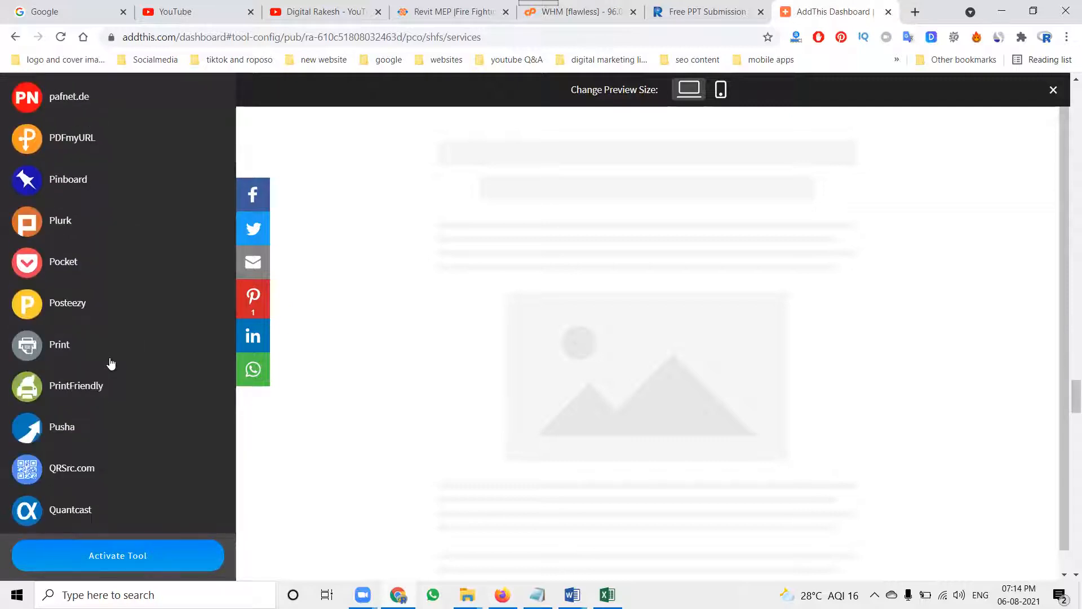
{"action": "scroll", "coordinate": [111, 363], "scroll_direction": "down", "scroll_amount": 3}
{"action": "scroll", "coordinate": [111, 363], "scroll_direction": "down", "scroll_amount": 7}
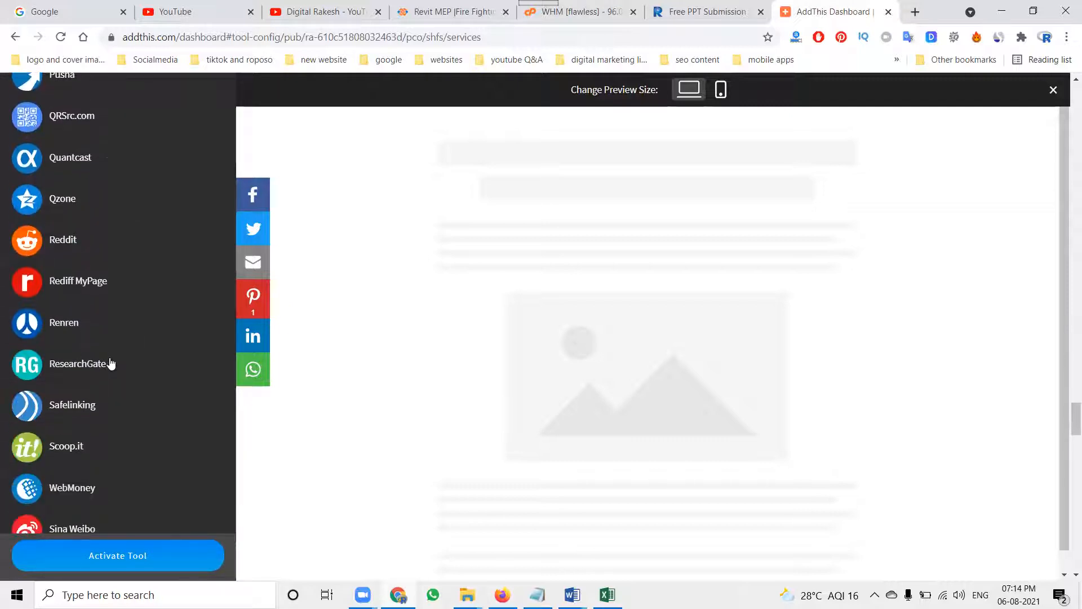
{"action": "scroll", "coordinate": [111, 364], "scroll_direction": "down", "scroll_amount": 4}
{"action": "scroll", "coordinate": [111, 363], "scroll_direction": "down", "scroll_amount": 4}
{"action": "scroll", "coordinate": [111, 363], "scroll_direction": "down", "scroll_amount": 5}
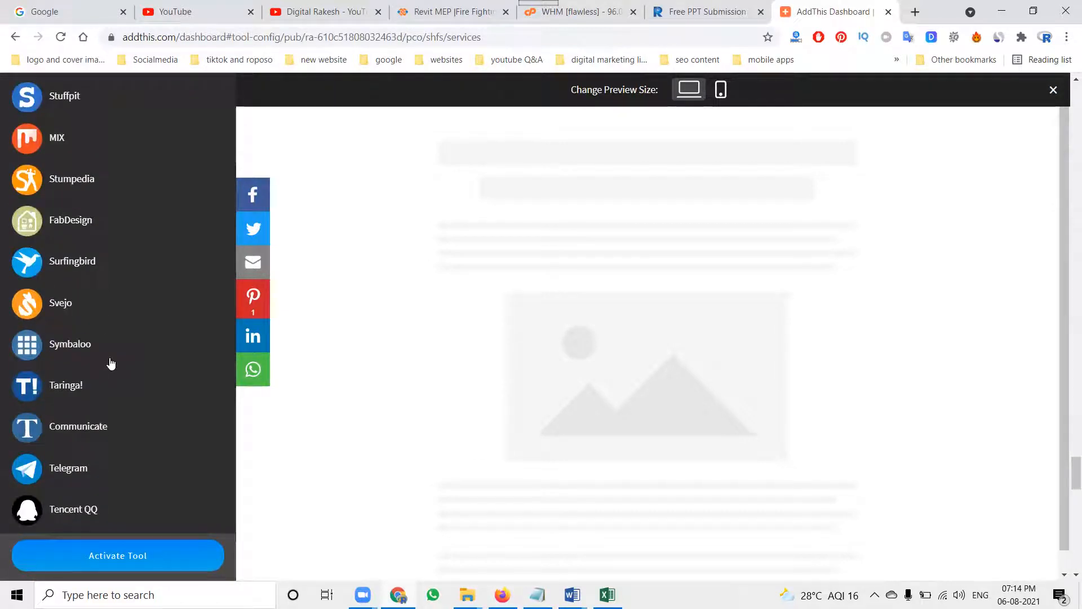
{"action": "scroll", "coordinate": [111, 364], "scroll_direction": "down", "scroll_amount": 1}
{"action": "scroll", "coordinate": [111, 364], "scroll_direction": "down", "scroll_amount": 3}
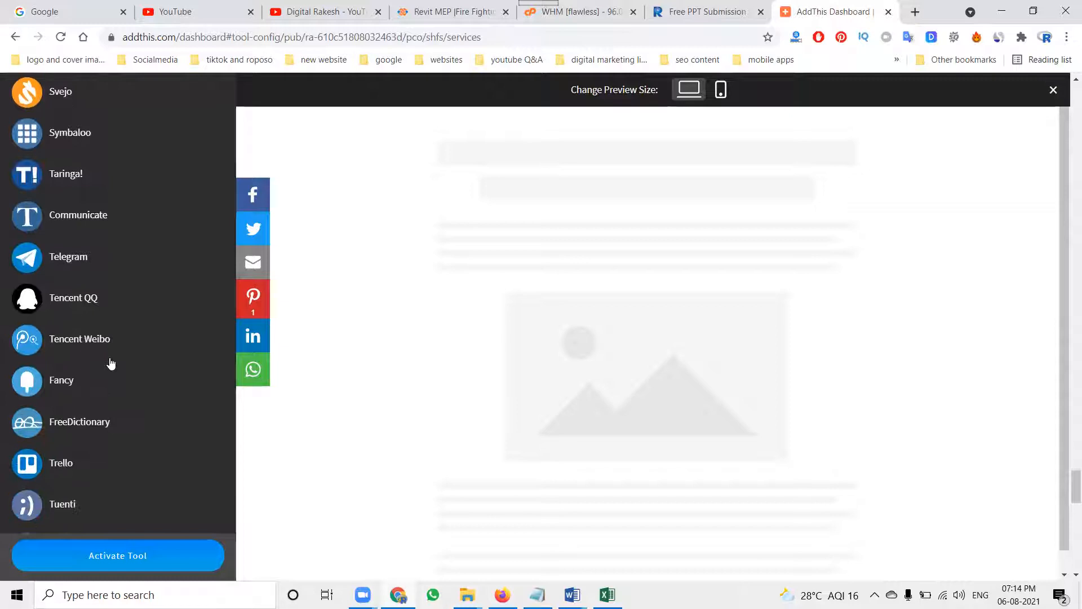
{"action": "left_click", "coordinate": [66, 257]}
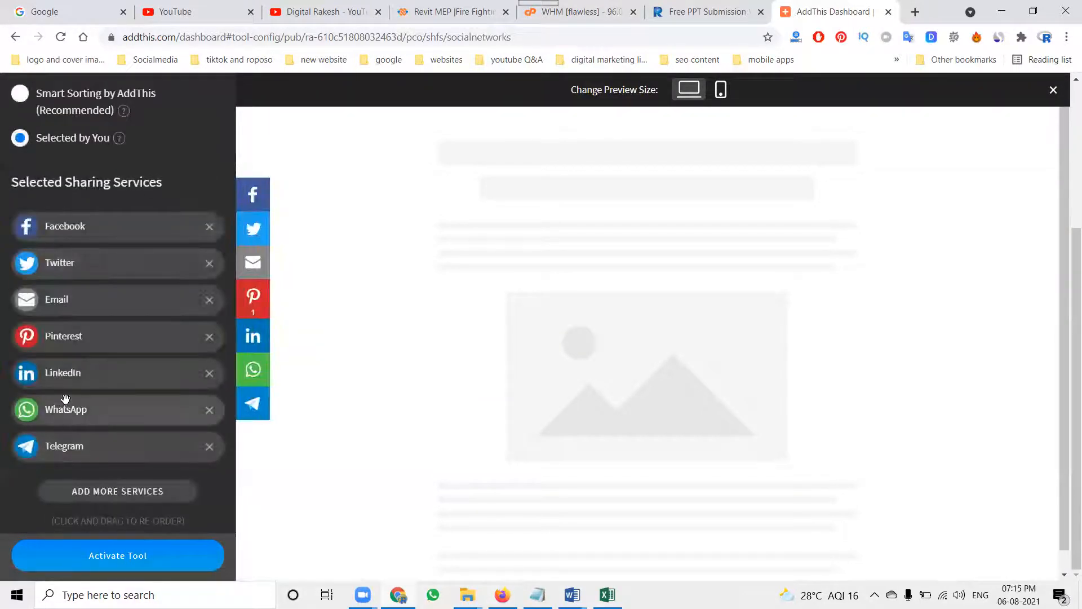
Step: Reorder the services as Facebook, Twitter, LinkedIn, WhatsApp, Telegram, Pinterest, Email, and activate the floating share tool
{"action": "left_click_drag", "start_coordinate": [65, 374], "coordinate": [53, 310]}
{"action": "mouse_move", "coordinate": [51, 375]}
{"action": "left_mouse_down"}
{"action": "mouse_move", "coordinate": [53, 336]}
{"action": "mouse_move", "coordinate": [56, 375]}
{"action": "left_mouse_up"}
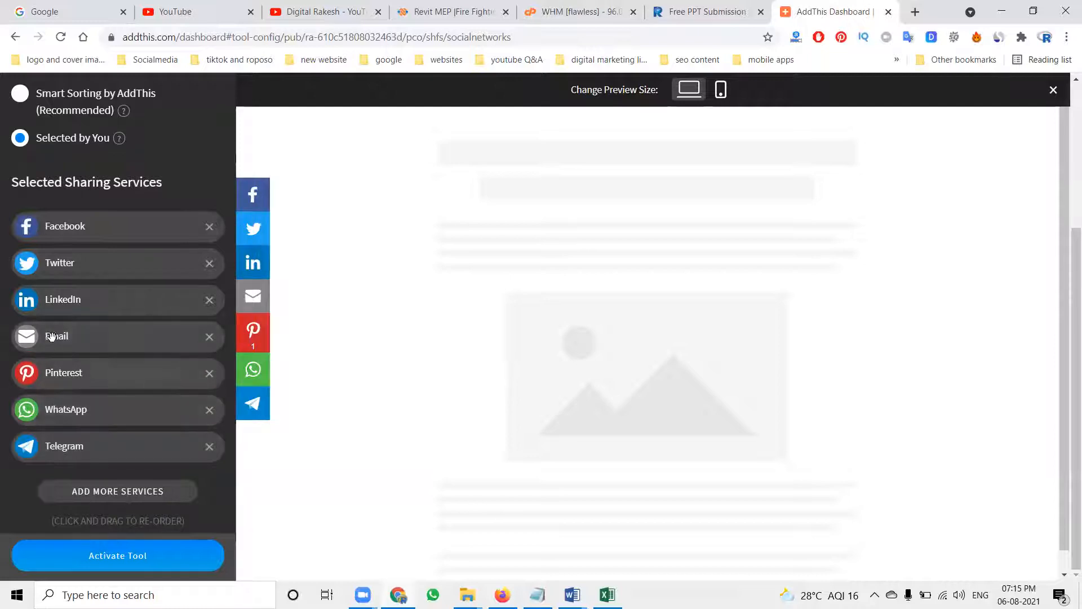
{"action": "left_click_drag", "start_coordinate": [46, 355], "coordinate": [28, 334]}
{"action": "left_click_drag", "start_coordinate": [33, 445], "coordinate": [48, 384]}
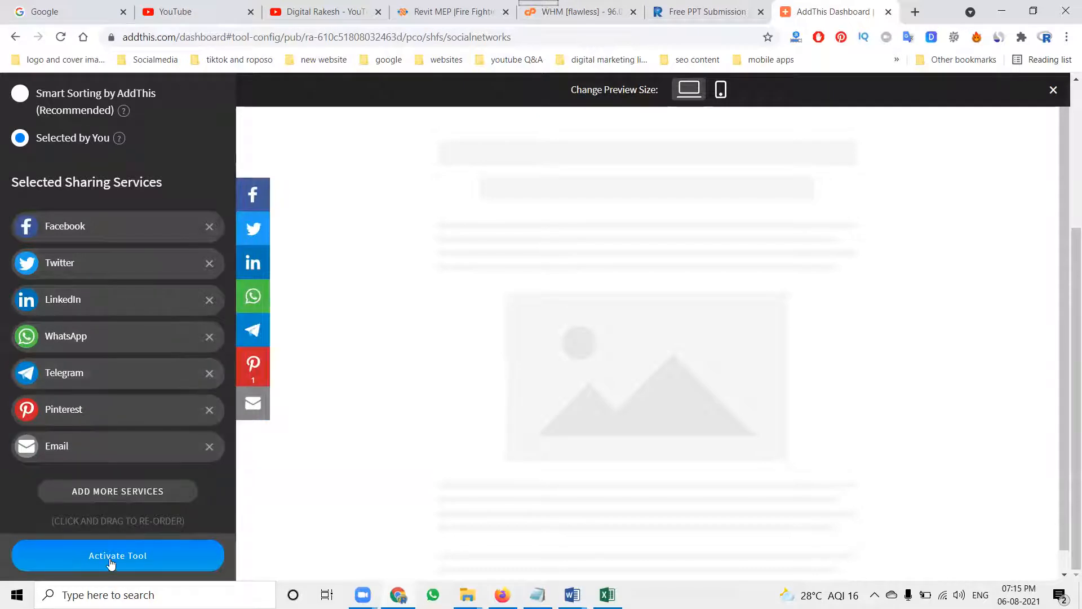
{"action": "left_click", "coordinate": [111, 558]}
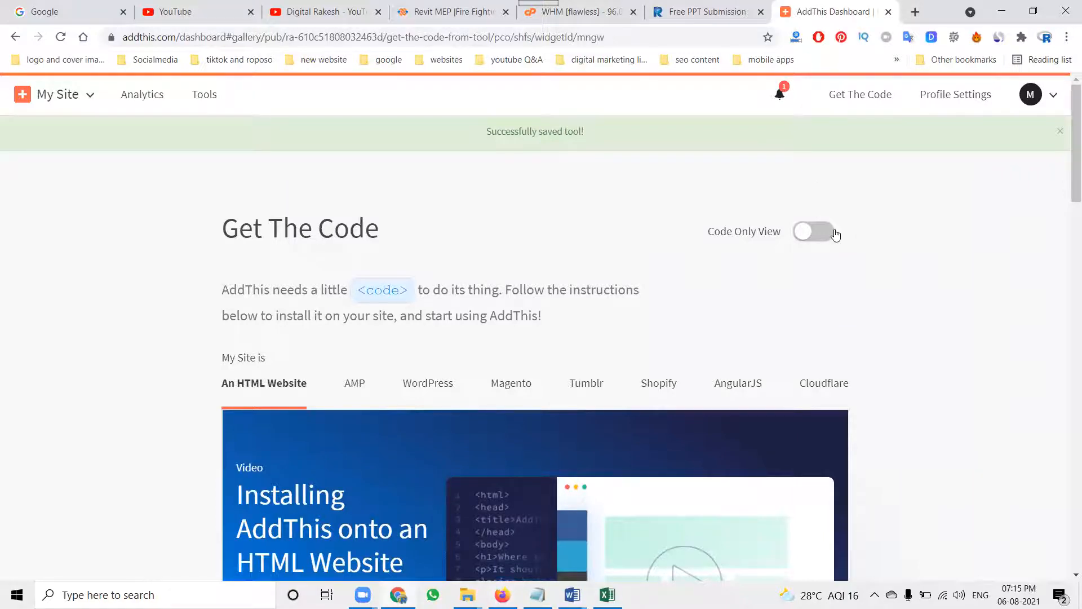
Step: Examine the Get The Code page for an HTML website with Code Only View on and off
{"action": "scroll", "coordinate": [885, 233], "scroll_direction": "down", "scroll_amount": 9}
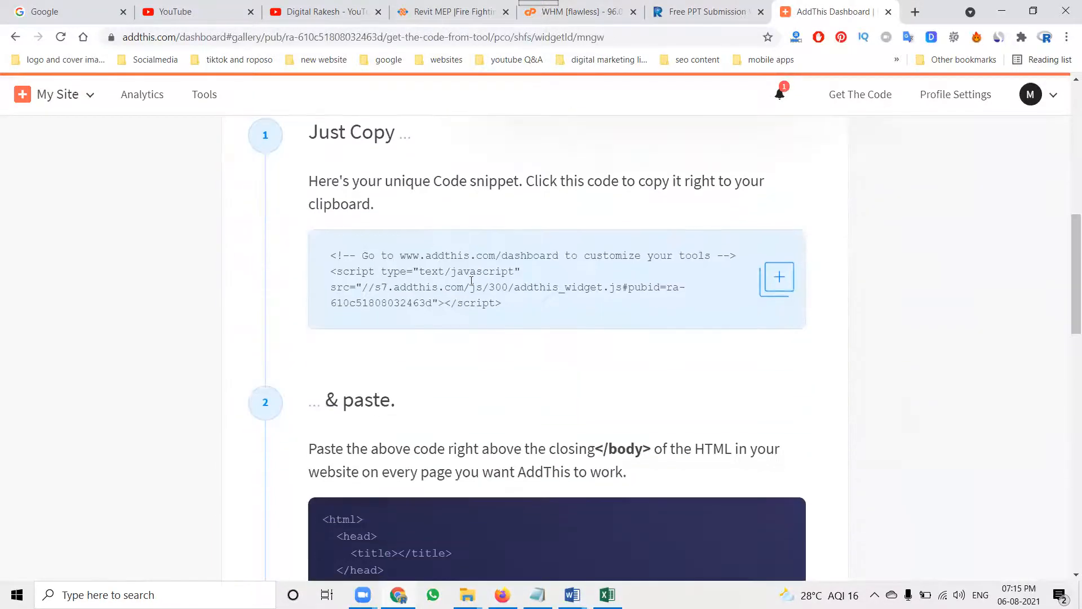
{"action": "scroll", "coordinate": [827, 256], "scroll_direction": "up", "scroll_amount": 7}
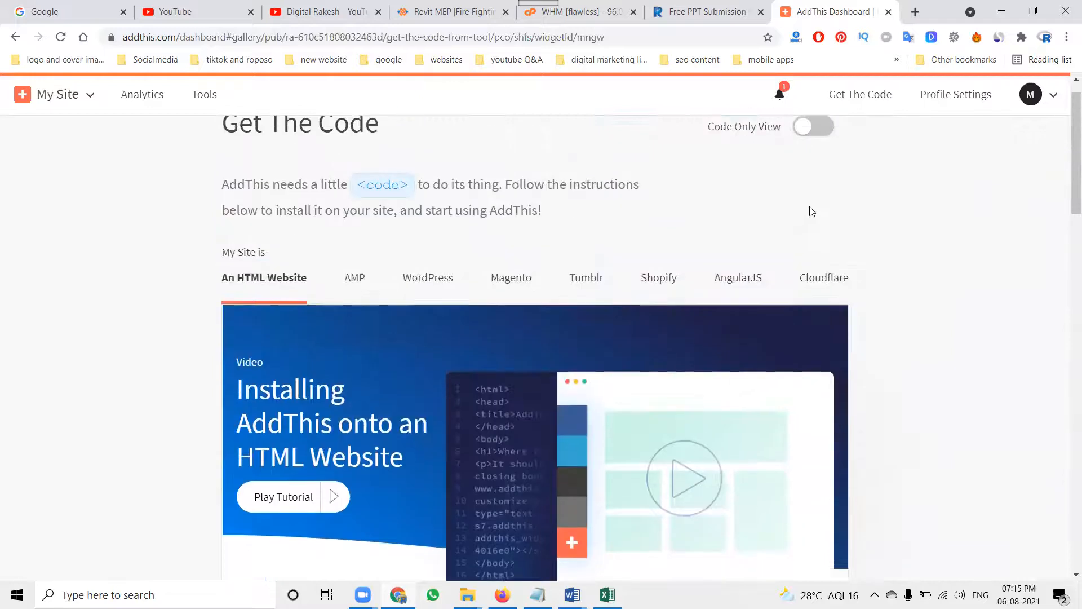
{"action": "left_click", "coordinate": [822, 133]}
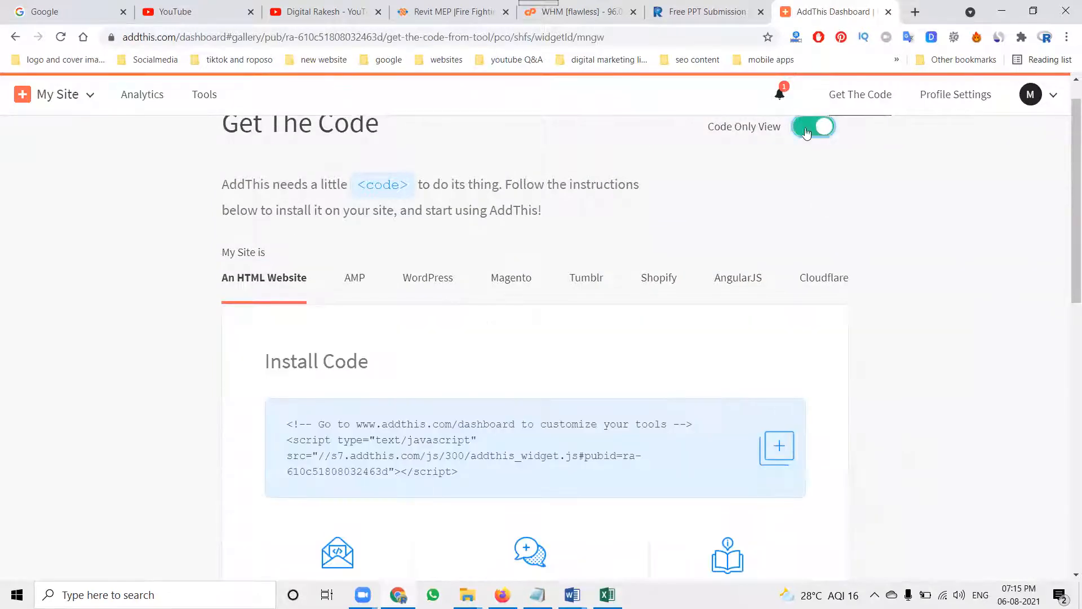
{"action": "left_click", "coordinate": [817, 131]}
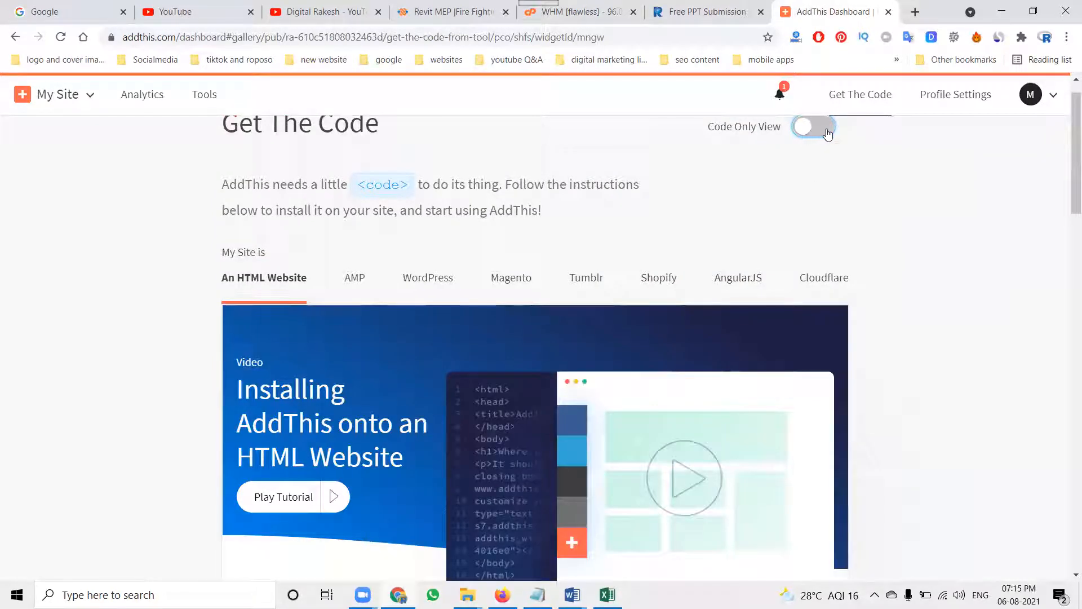
{"action": "left_click", "coordinate": [827, 132]}
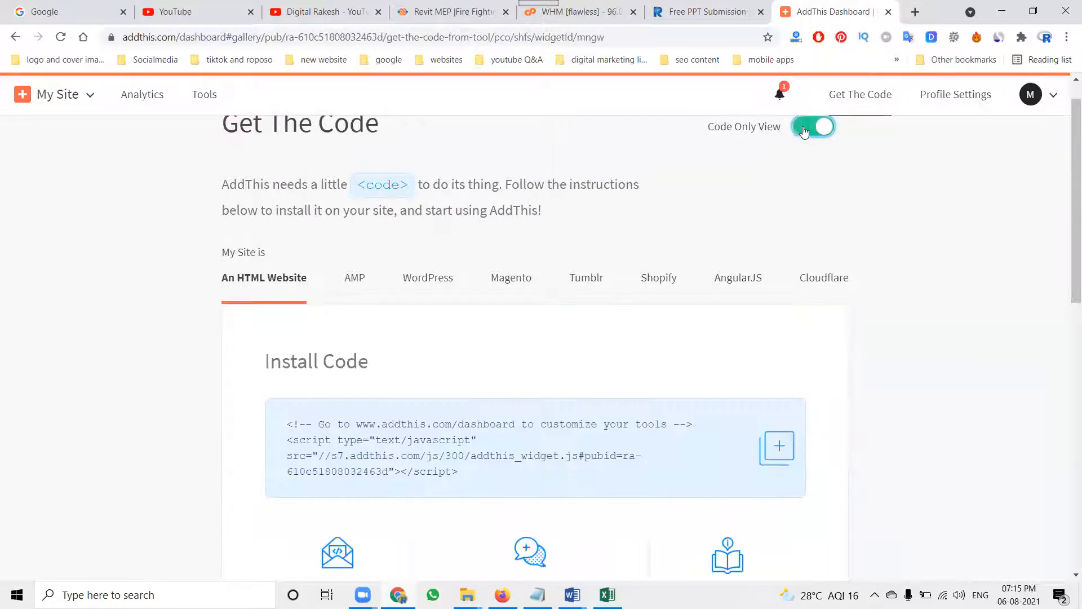
{"action": "left_click", "coordinate": [801, 130]}
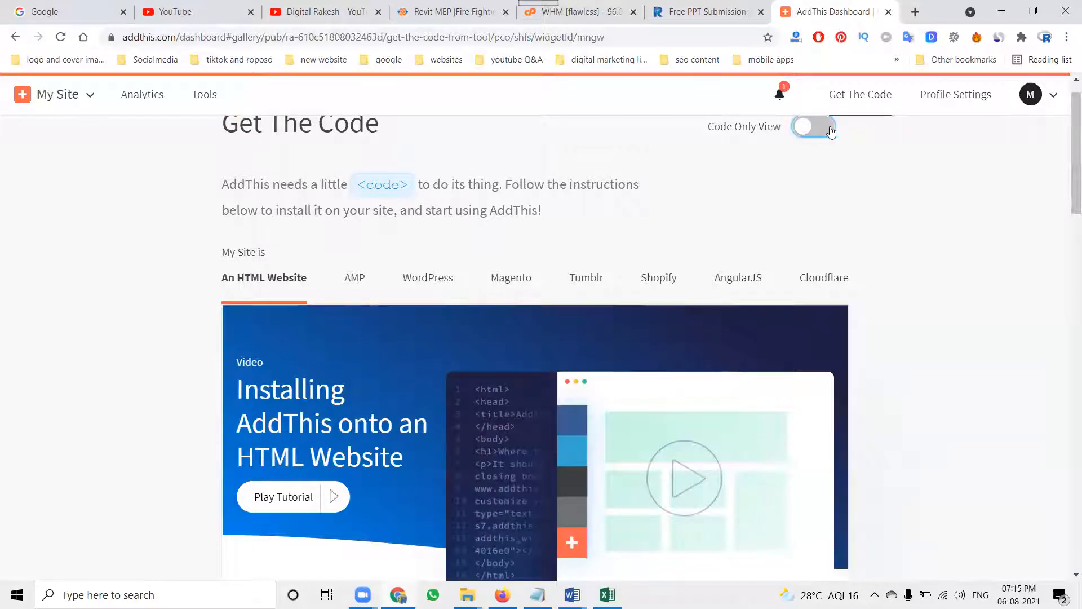
Step: Copy the AddThis code snippet for an HTML website to the clipboard
{"action": "scroll", "coordinate": [587, 384], "scroll_direction": "down", "scroll_amount": 3}
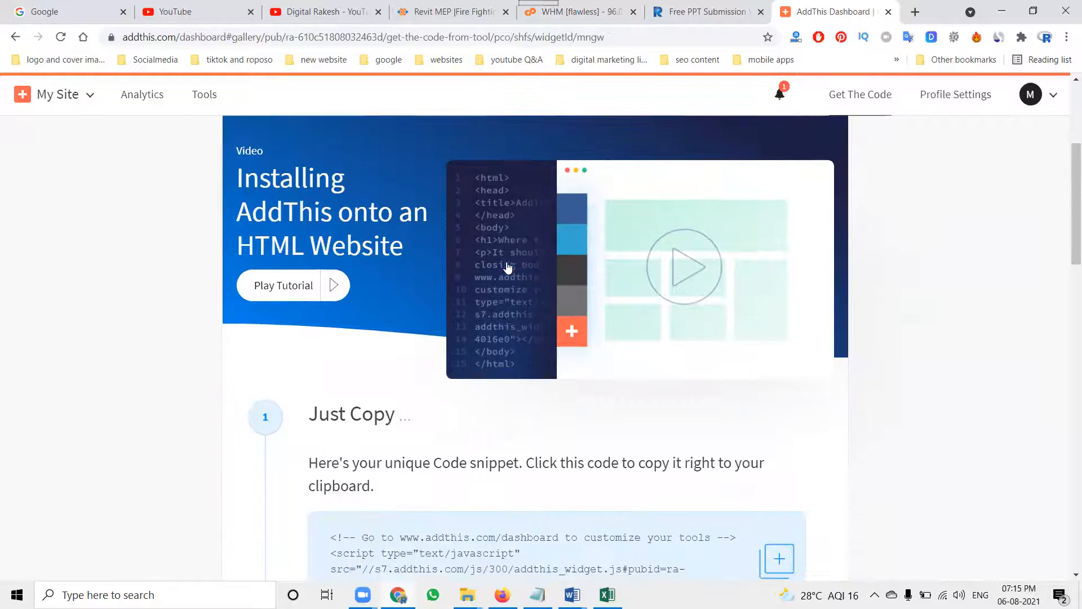
{"action": "scroll", "coordinate": [507, 273], "scroll_direction": "down", "scroll_amount": 3}
{"action": "left_click", "coordinate": [779, 353]}
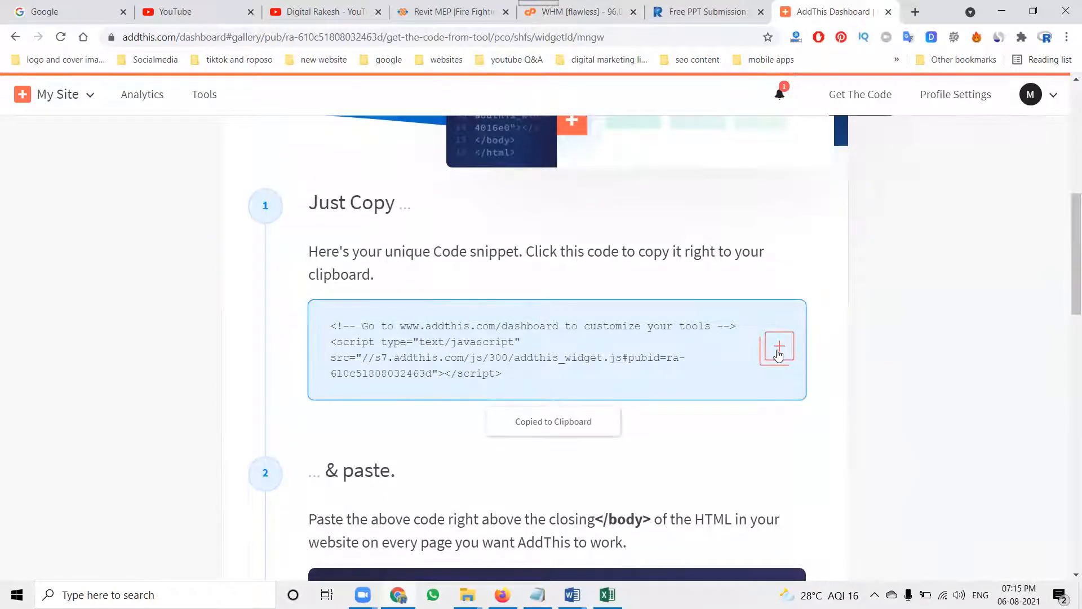
{"action": "scroll", "coordinate": [761, 349], "scroll_direction": "down", "scroll_amount": 4}
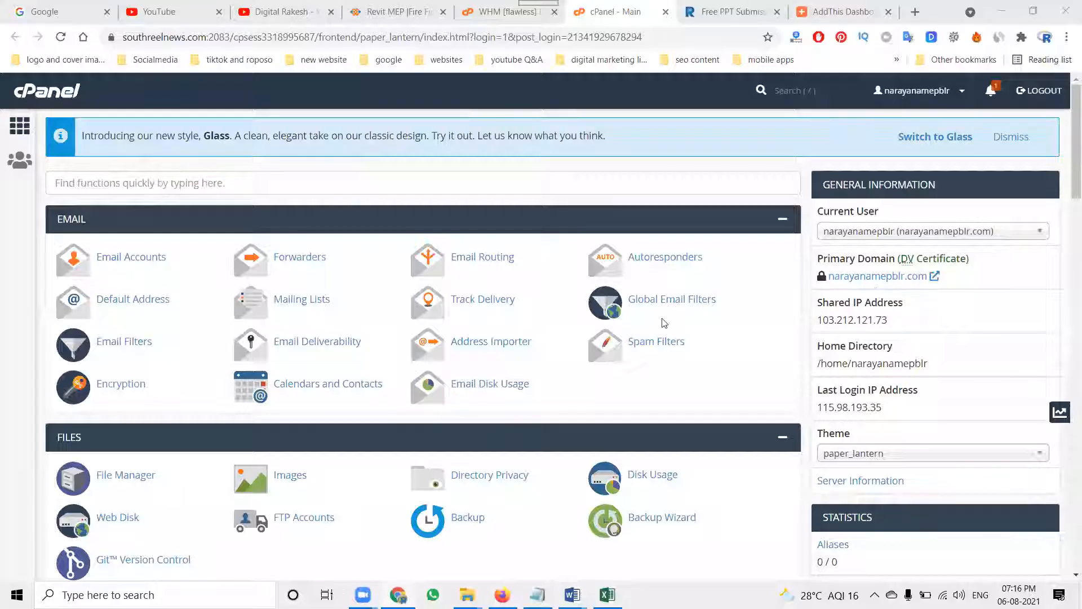
Step: In cPanel's File Manager, open course-info.php from public_html/application/views for editing
{"action": "scroll", "coordinate": [175, 322], "scroll_direction": "down", "scroll_amount": 4}
{"action": "left_click", "coordinate": [126, 264]}
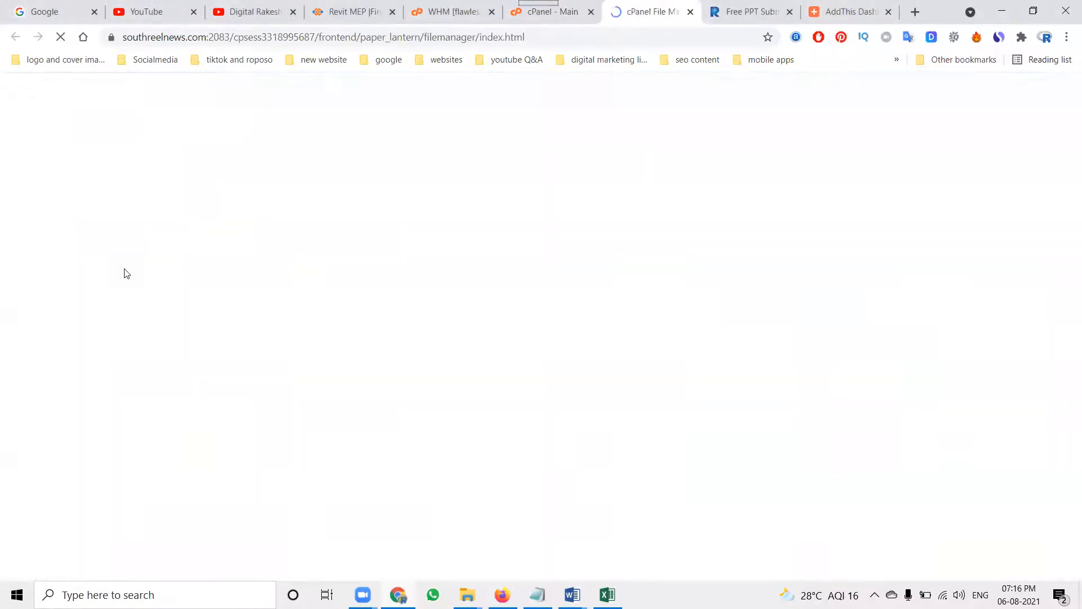
{"action": "double_click", "coordinate": [355, 272]}
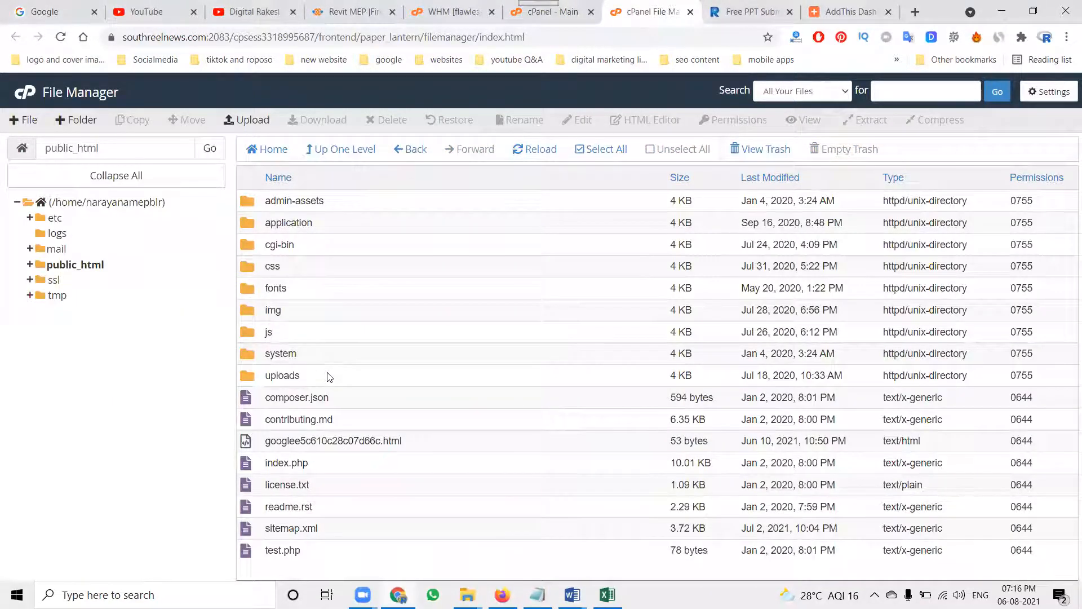
{"action": "double_click", "coordinate": [345, 229]}
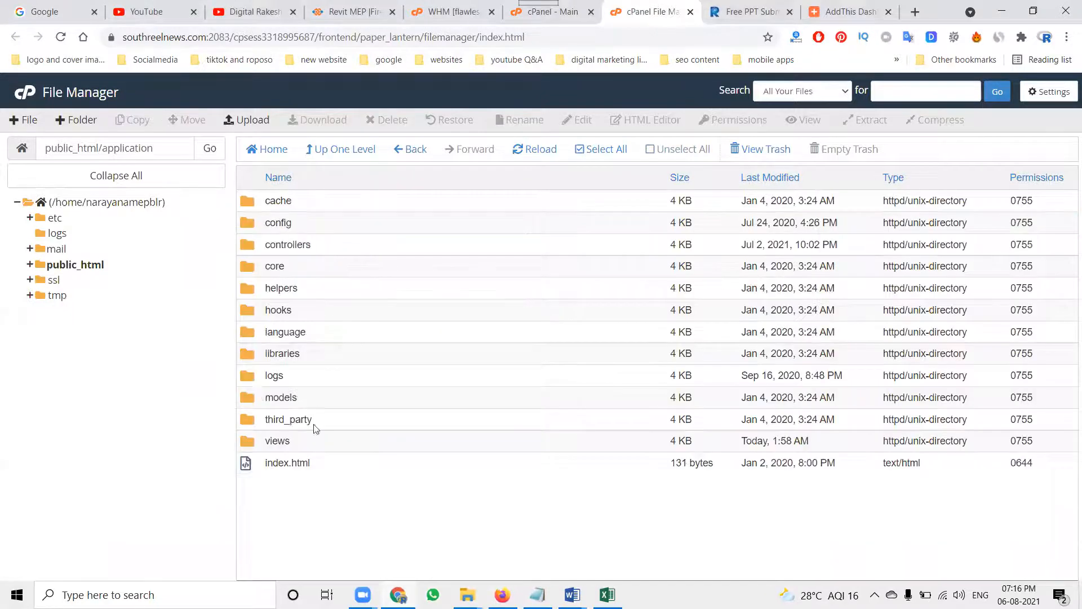
{"action": "double_click", "coordinate": [315, 448]}
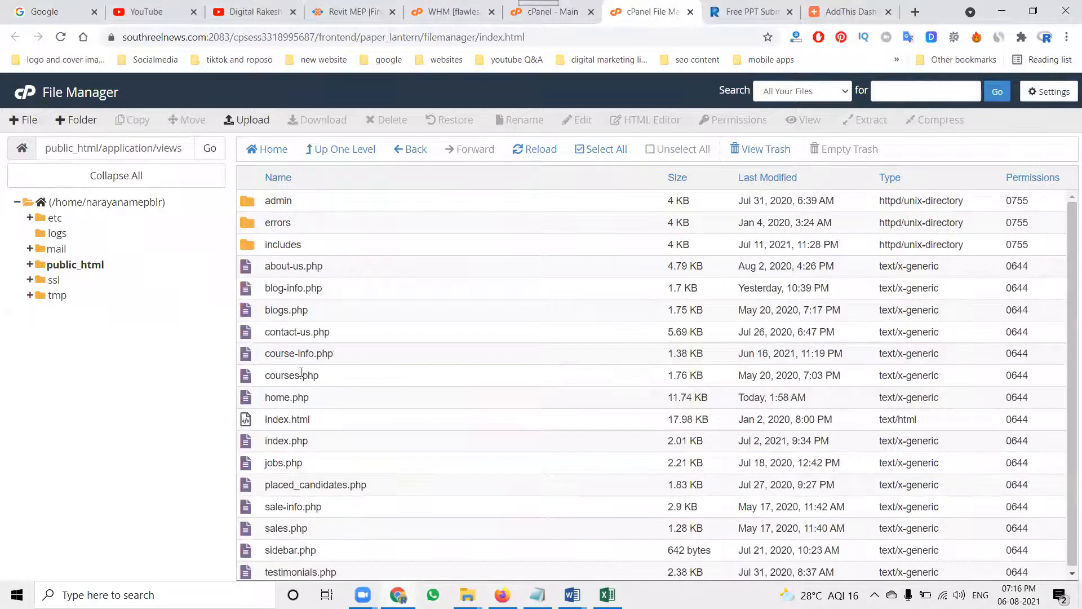
{"action": "right_click", "coordinate": [286, 357]}
{"action": "left_click", "coordinate": [308, 408]}
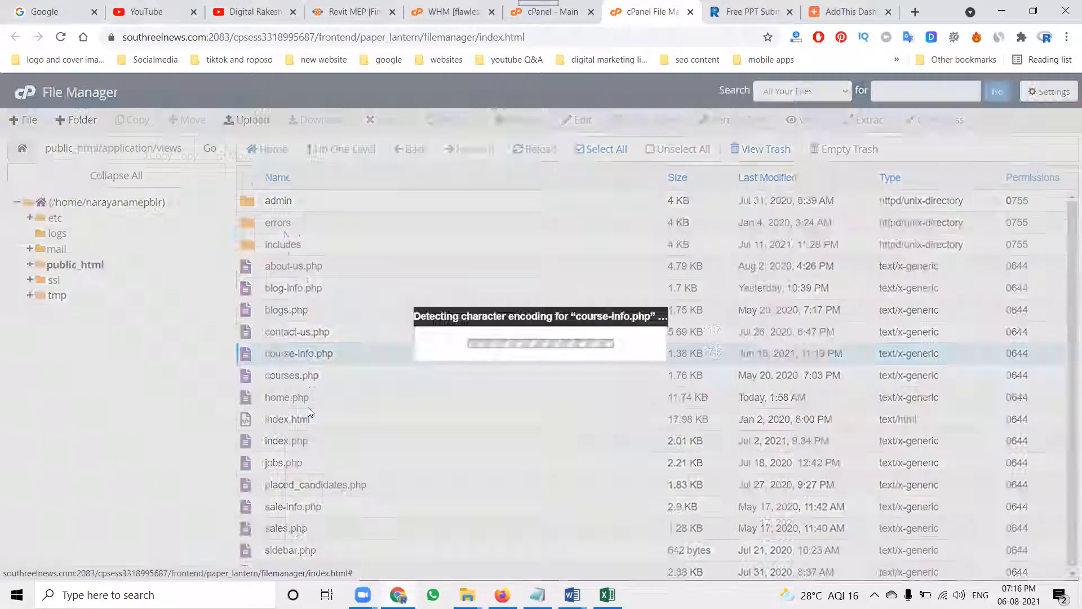
{"action": "left_click", "coordinate": [667, 435]}
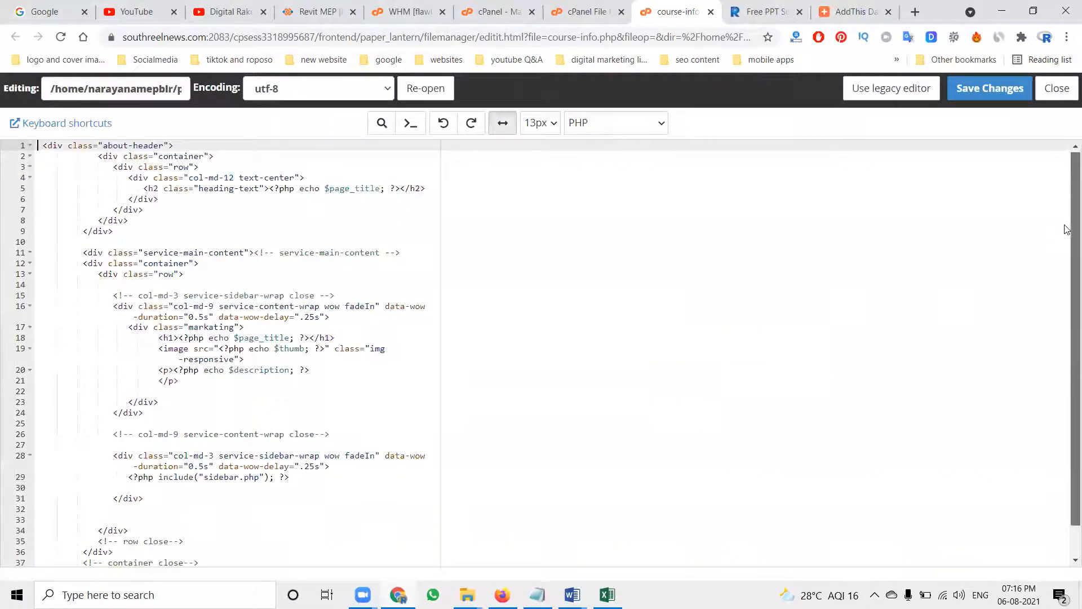
Step: Paste the copied AddThis code below the service-main-content close comment at the end of course-info.php and save the file
{"action": "scroll", "coordinate": [1044, 391], "scroll_direction": "down", "scroll_amount": 1}
{"action": "left_click", "coordinate": [269, 560]}
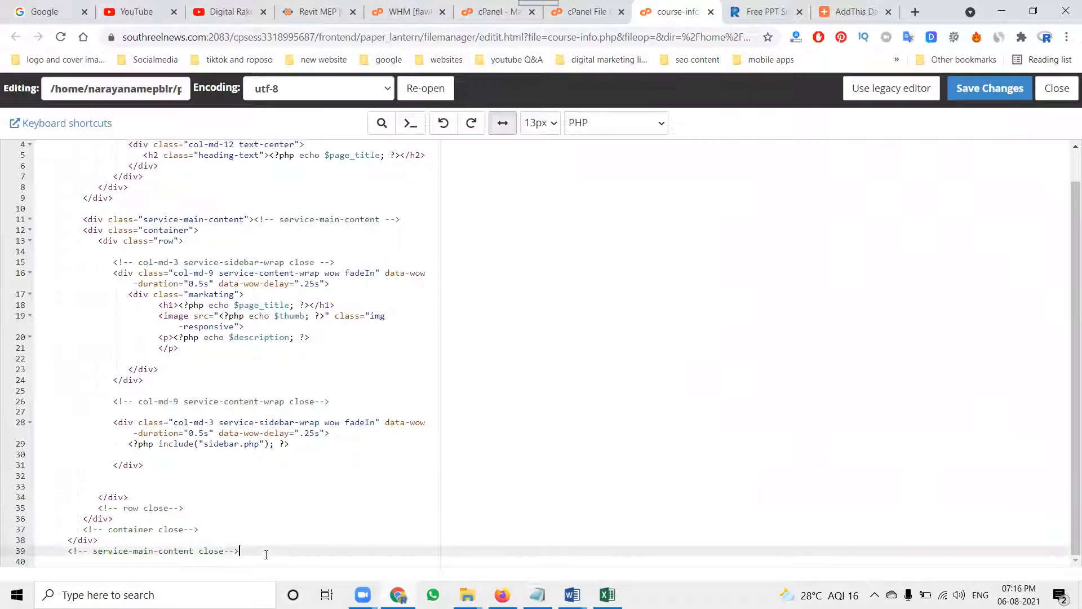
{"action": "key", "text": "Return"}
{"action": "key", "text": "Return"}
{"action": "key", "text": "ctrl+v"}
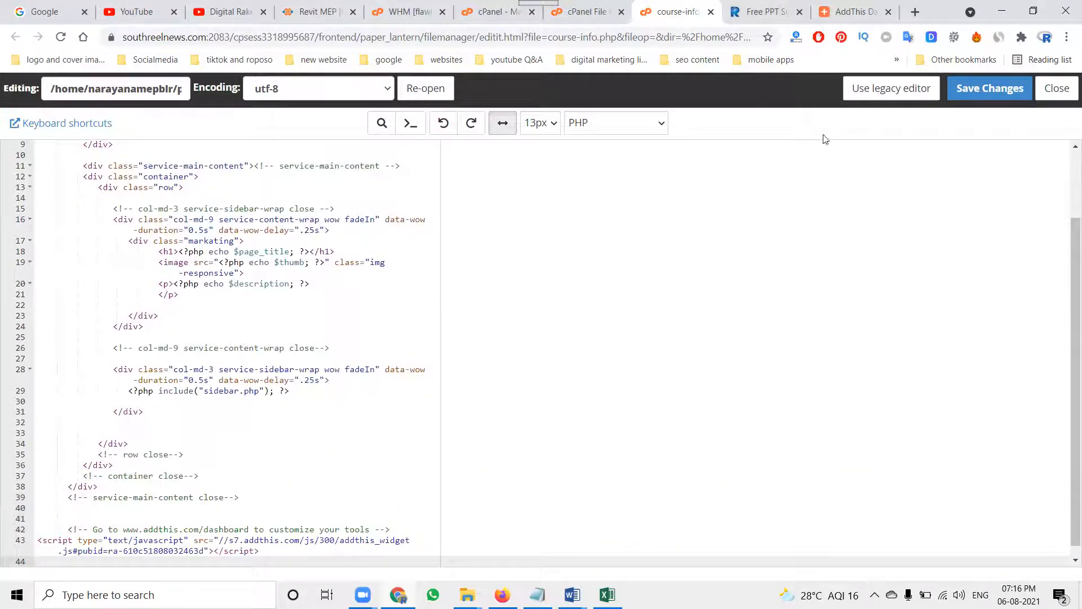
{"action": "left_click", "coordinate": [990, 88]}
Step: Open the Digital CCTV Training Course in Bangalore page on the website and check it for the floating share buttons
{"action": "left_click", "coordinate": [314, 12]}
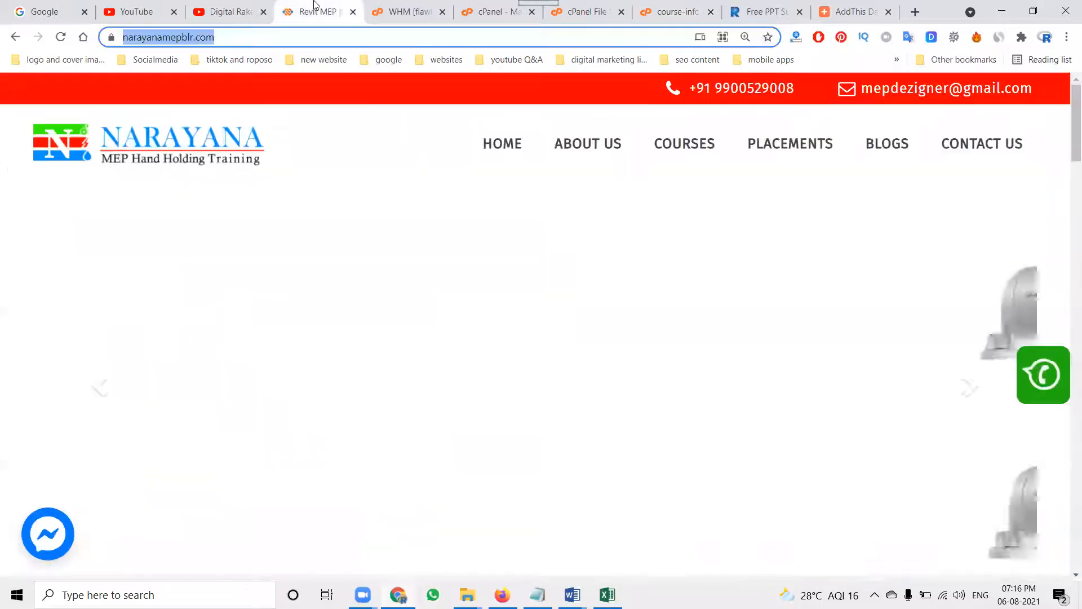
{"action": "mouse_move", "coordinate": [684, 148]}
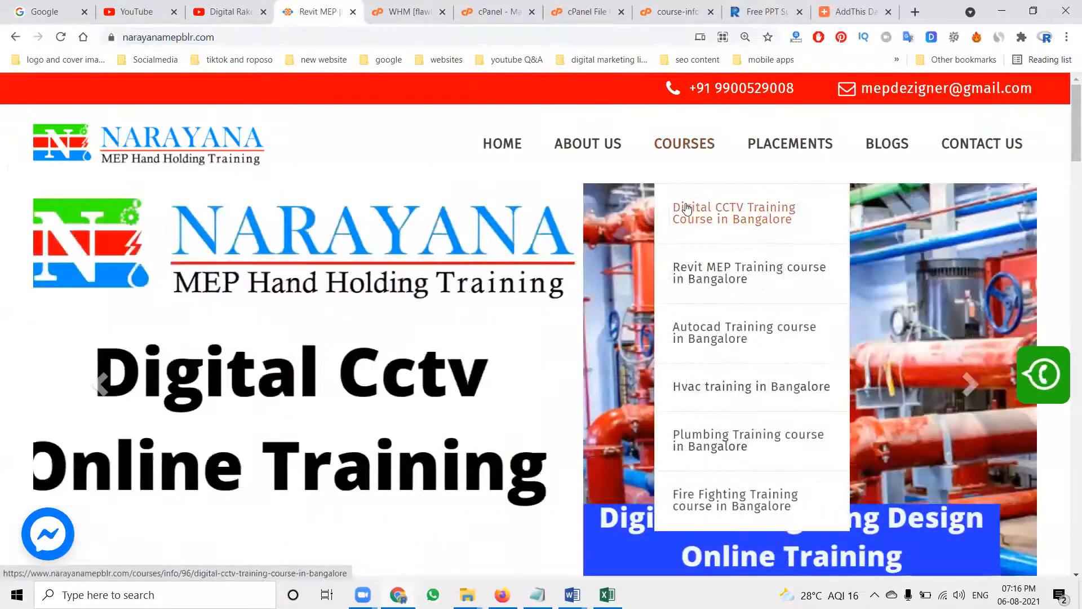
{"action": "left_click", "coordinate": [687, 208]}
{"action": "scroll", "coordinate": [302, 279], "scroll_direction": "down", "scroll_amount": 1}
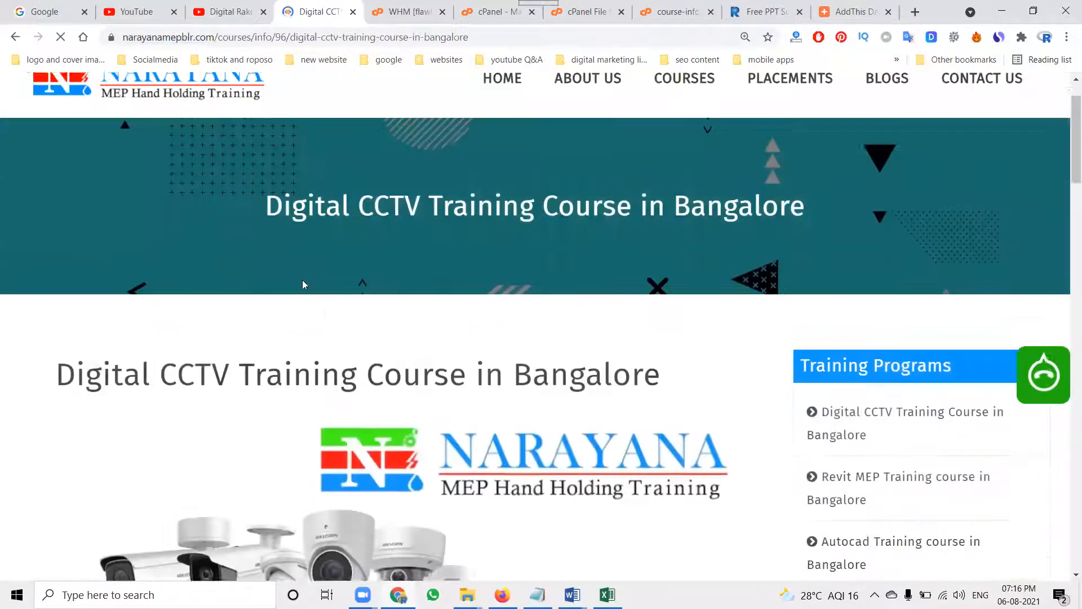
{"action": "scroll", "coordinate": [303, 282], "scroll_direction": "down", "scroll_amount": 1}
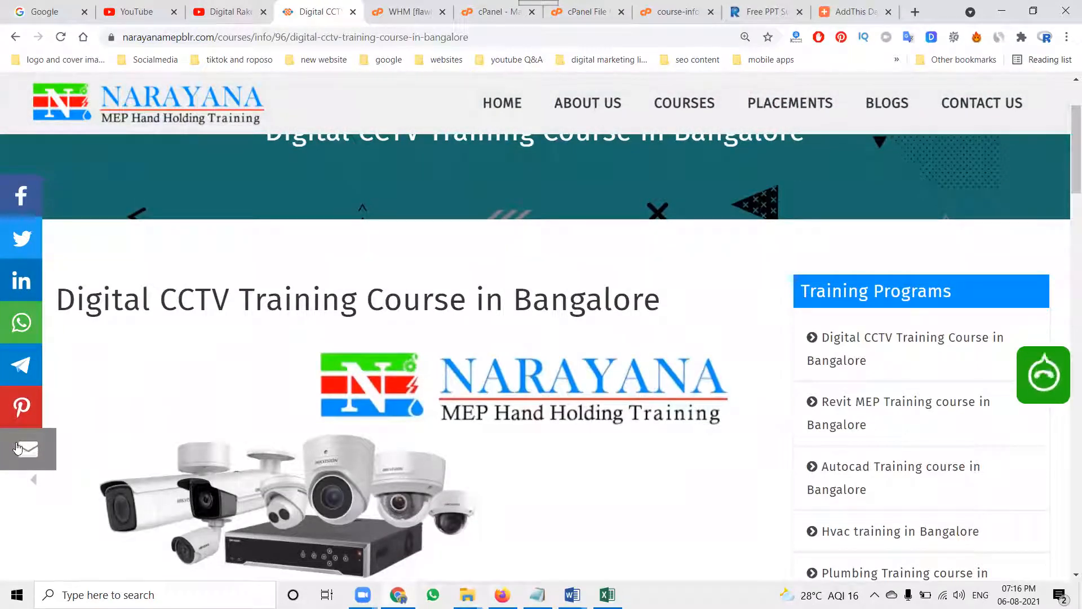
{"action": "scroll", "coordinate": [128, 197], "scroll_direction": "up", "scroll_amount": 2}
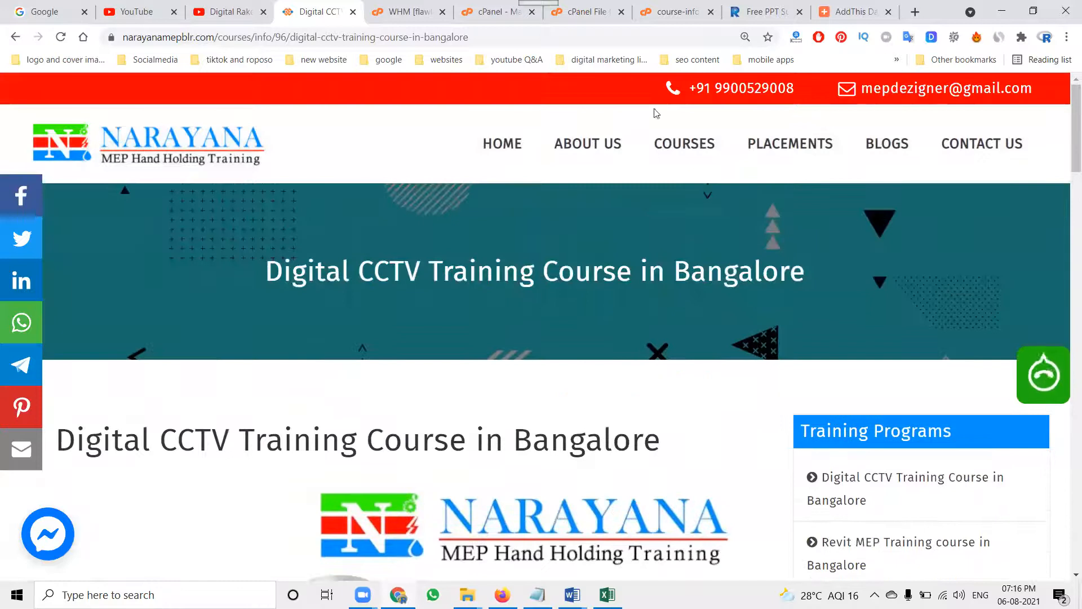
Step: Return to AddThis and review the code snippet and paste instructions on the Get The Code page
{"action": "left_click", "coordinate": [851, 11]}
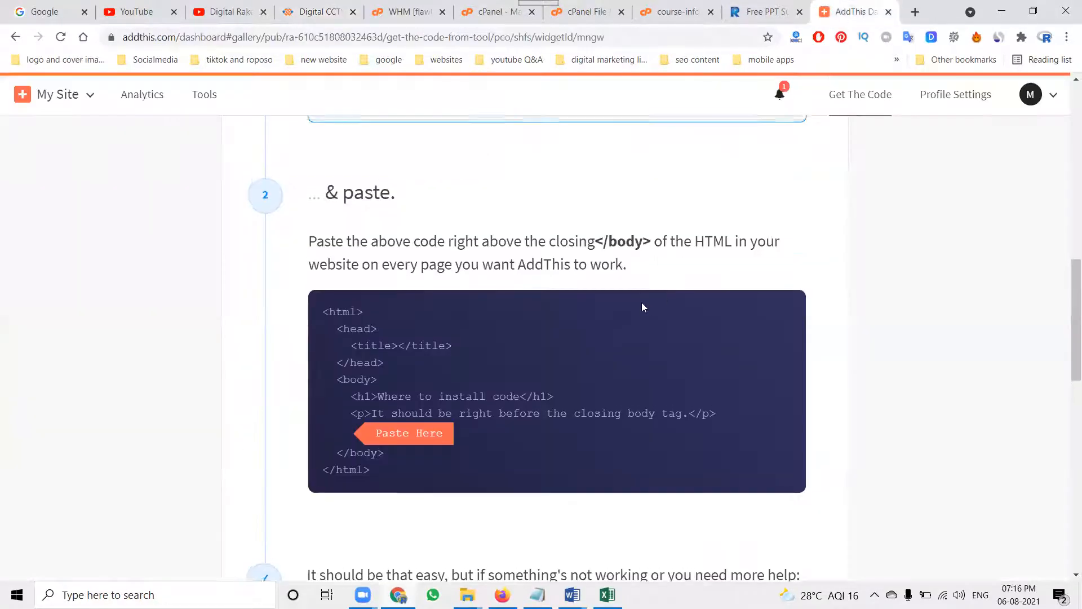
{"action": "scroll", "coordinate": [642, 306], "scroll_direction": "up", "scroll_amount": 5}
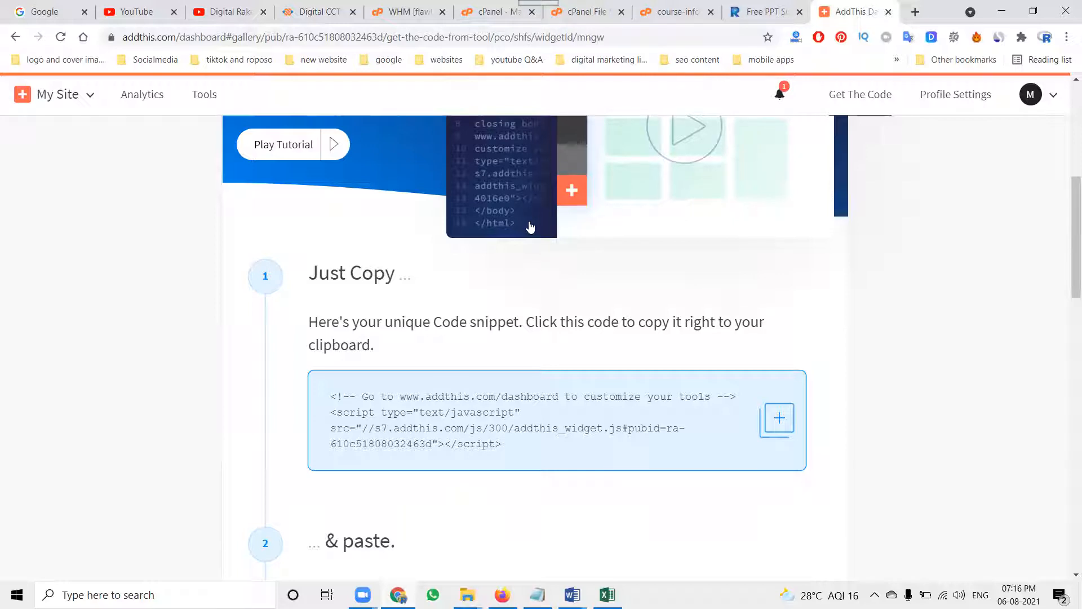
{"action": "scroll", "coordinate": [482, 400], "scroll_direction": "up", "scroll_amount": 5}
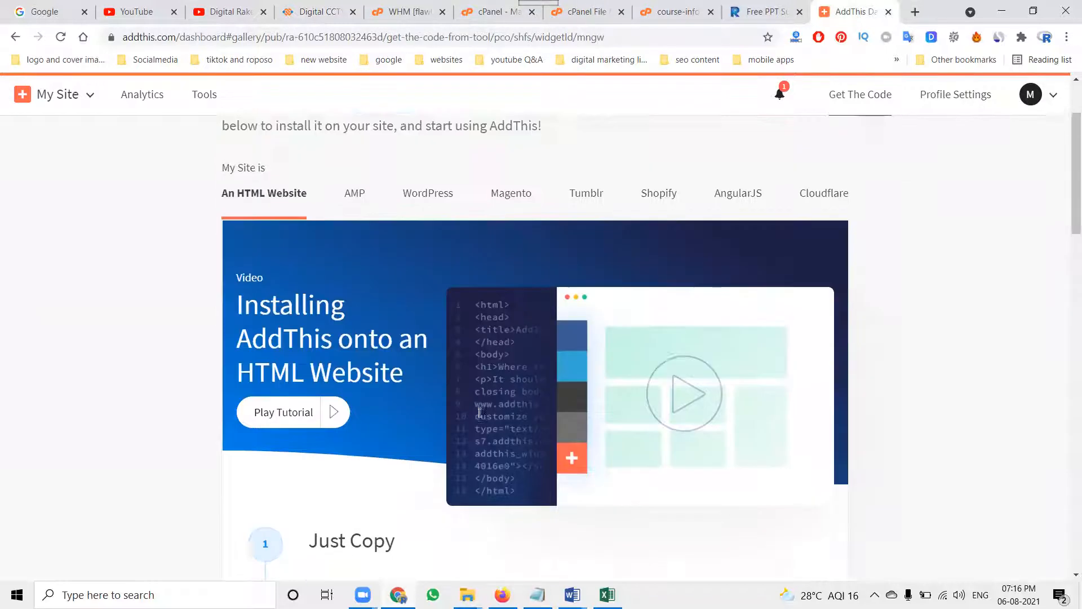
{"action": "left_click", "coordinate": [860, 96]}
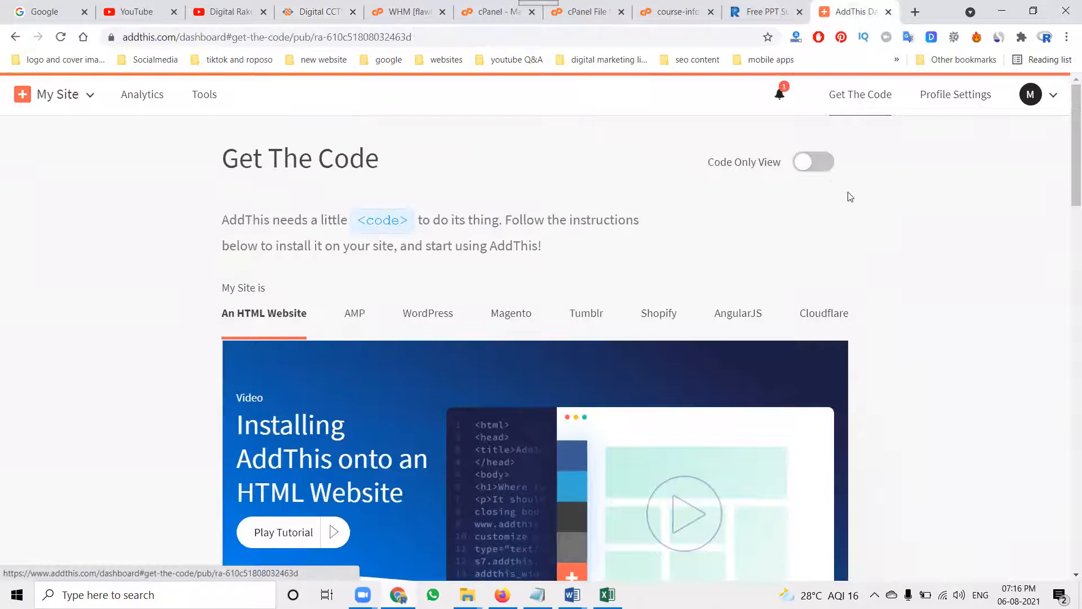
{"action": "scroll", "coordinate": [891, 266], "scroll_direction": "down", "scroll_amount": 4}
{"action": "scroll", "coordinate": [610, 293], "scroll_direction": "down", "scroll_amount": 4}
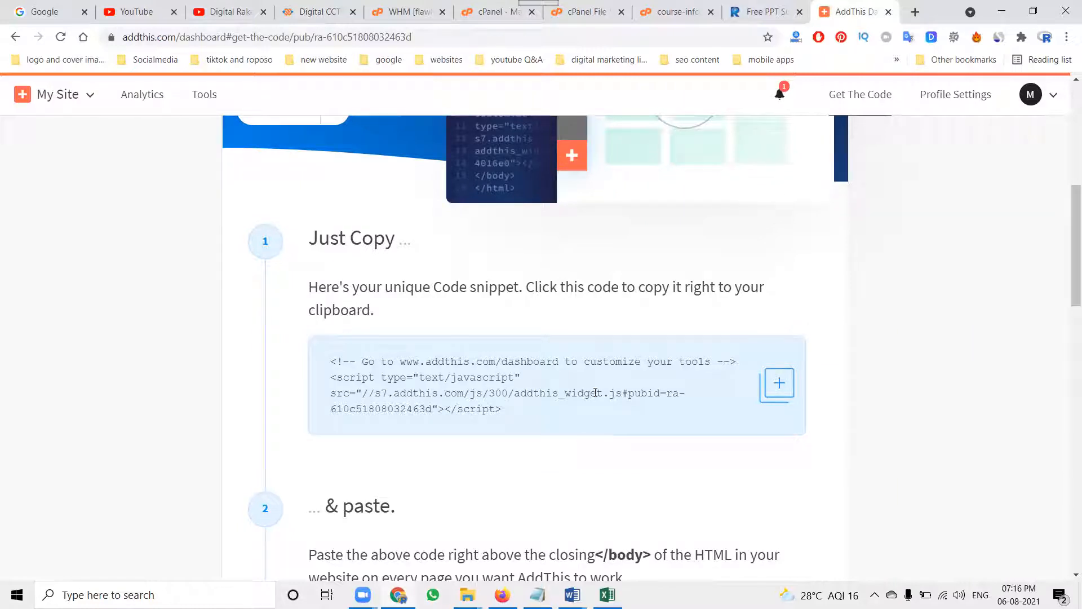
Step: Open the Hvac Online training course blog post on the training website to check it for share buttons
{"action": "left_click", "coordinate": [320, 12]}
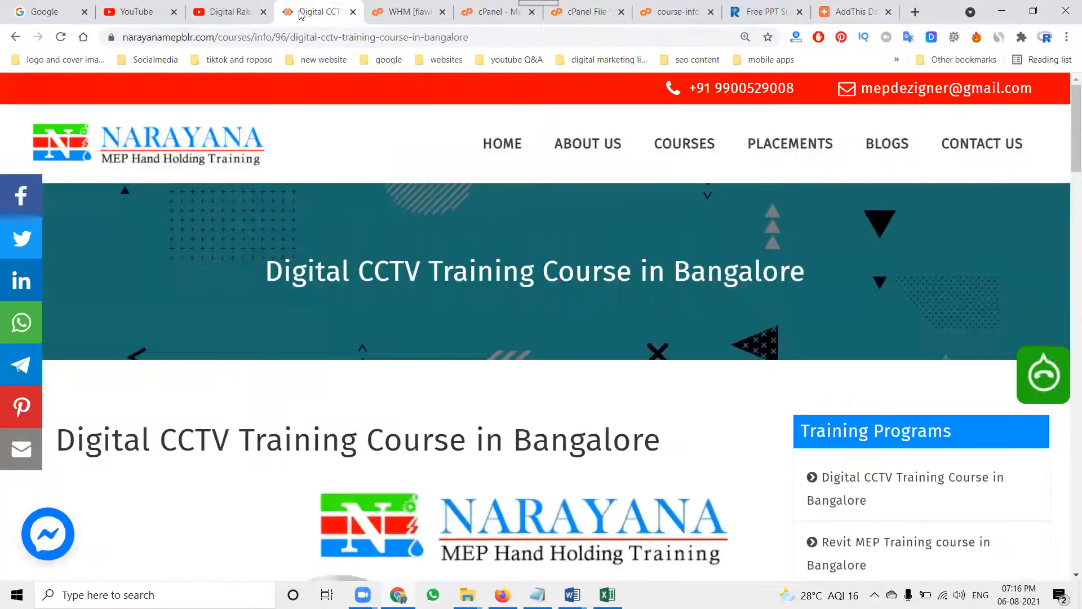
{"action": "left_click", "coordinate": [902, 146]}
{"action": "scroll", "coordinate": [169, 364], "scroll_direction": "down", "scroll_amount": 4}
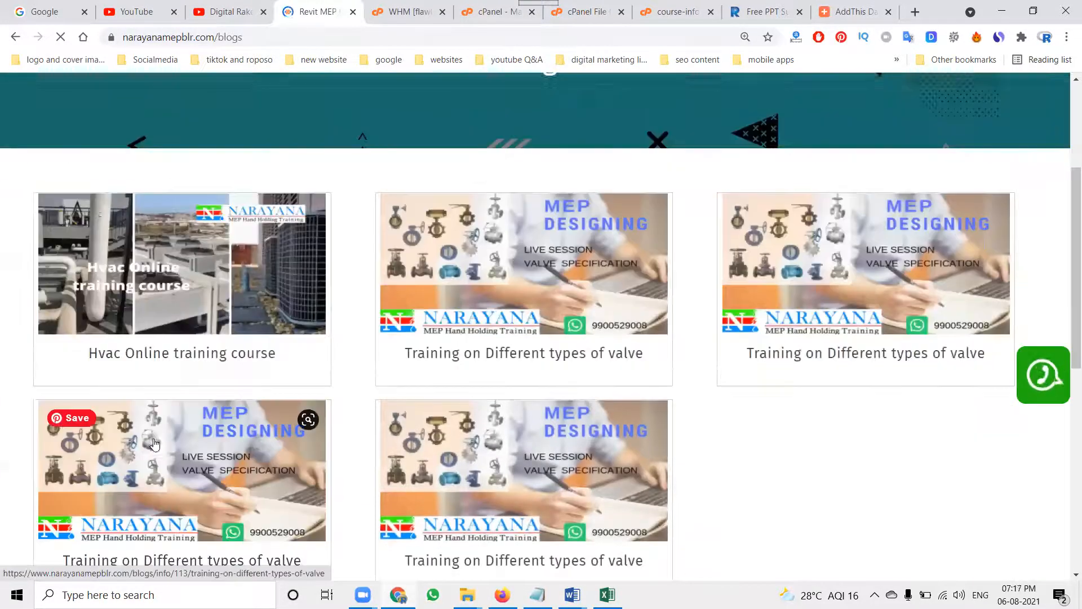
{"action": "left_click", "coordinate": [163, 362]}
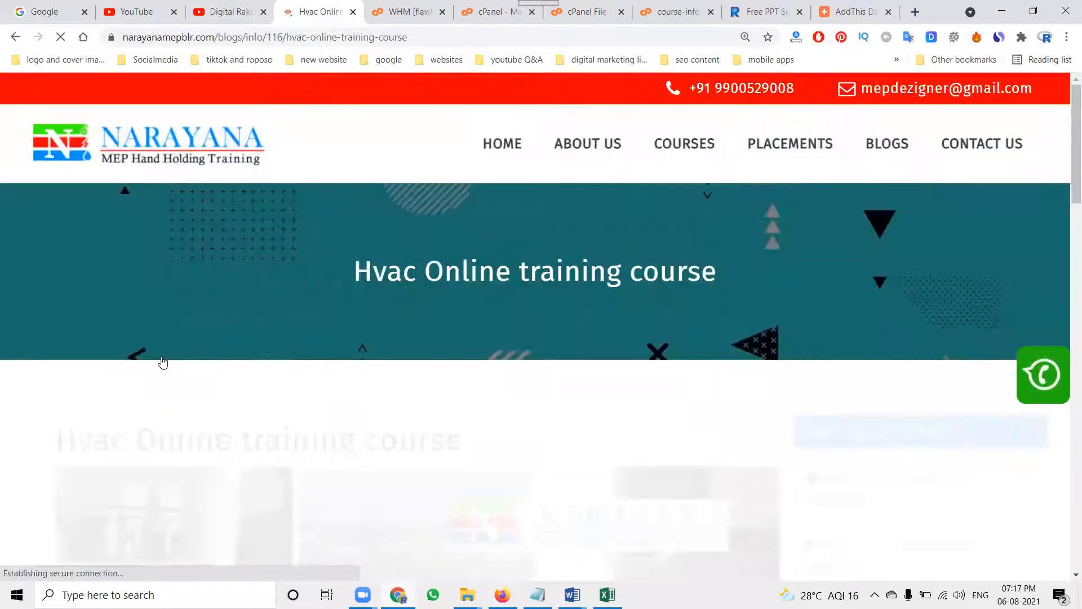
Step: Return to the File Manager and open blog-info.php from the views folder for editing
{"action": "left_click", "coordinate": [589, 12]}
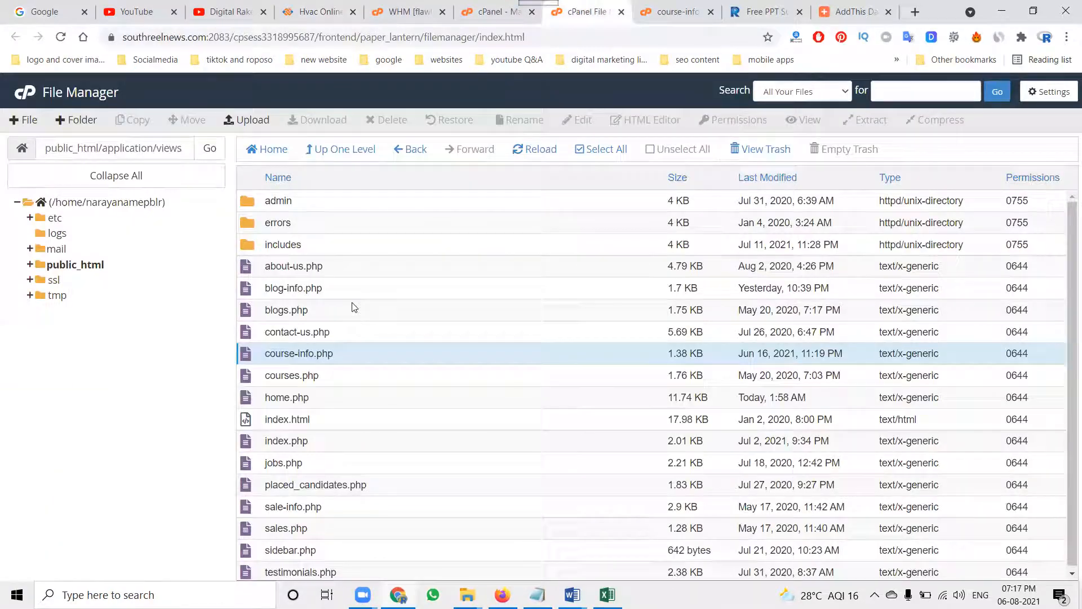
{"action": "right_click", "coordinate": [288, 288]}
{"action": "left_click", "coordinate": [308, 334]}
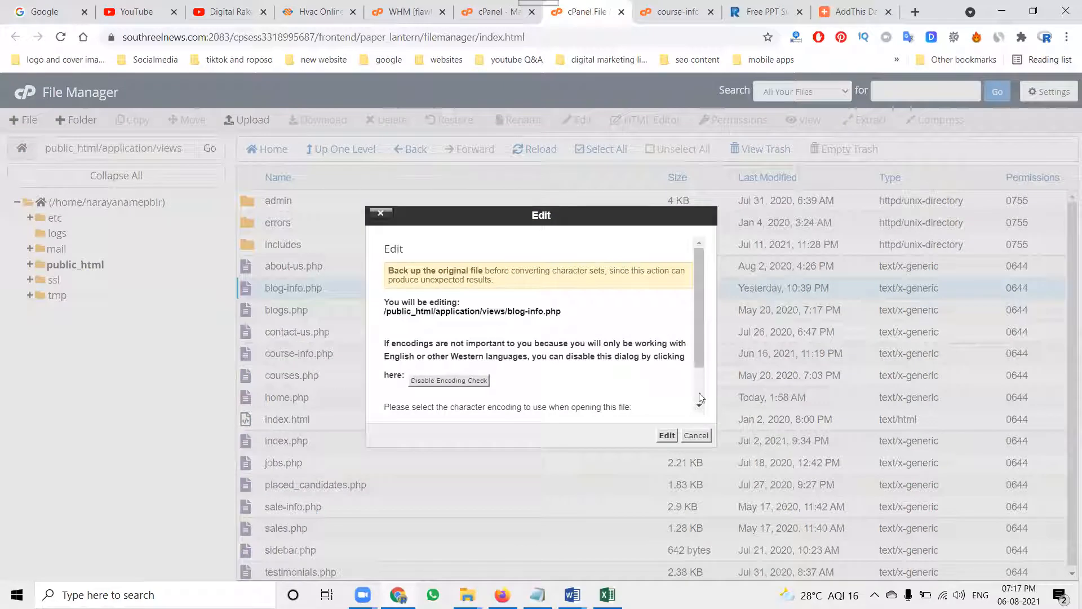
{"action": "left_click", "coordinate": [667, 435]}
Step: Paste the AddThis code below the service-main-content close comment at the end of blog-info.php and save the file
{"action": "left_click_drag", "start_coordinate": [1072, 212], "coordinate": [1049, 469]}
{"action": "left_click", "coordinate": [274, 554]}
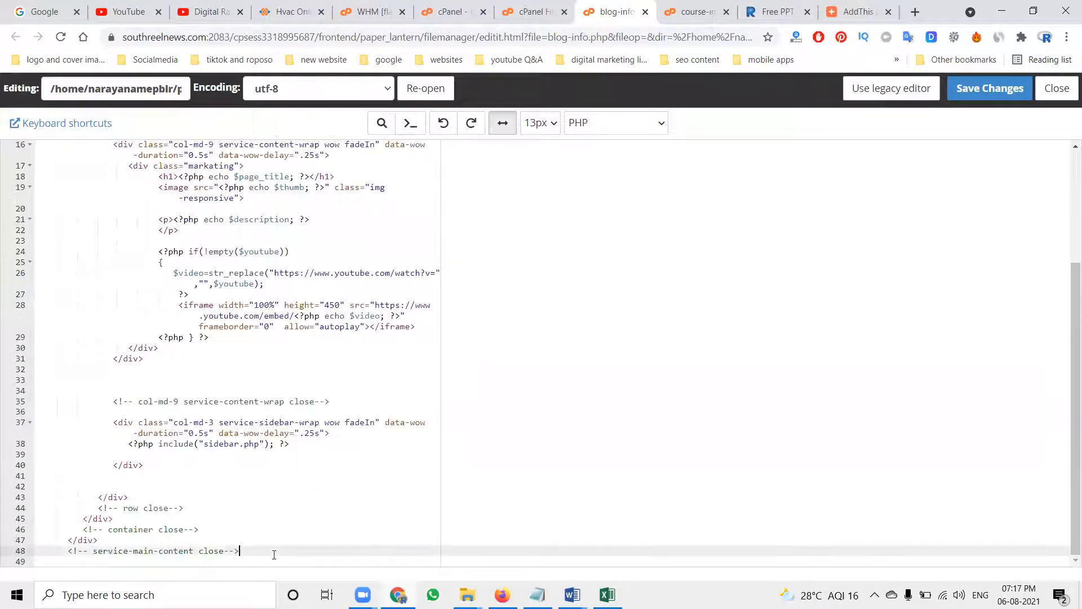
{"action": "key", "text": "Return"}
{"action": "key", "text": "Return"}
{"action": "key", "text": "Return"}
{"action": "key", "text": "ctrl+v"}
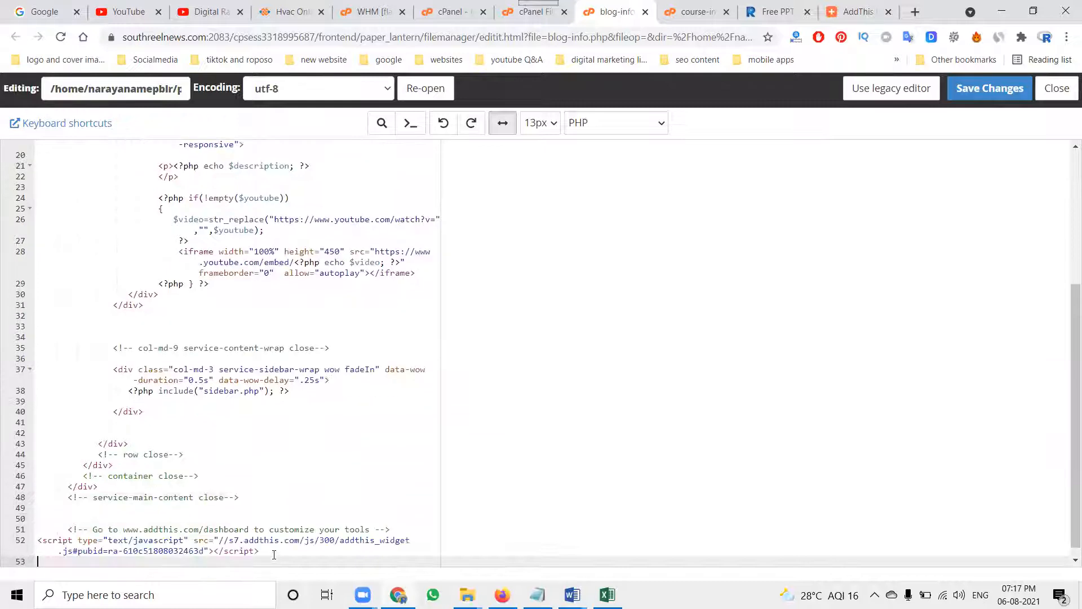
{"action": "left_click", "coordinate": [984, 90]}
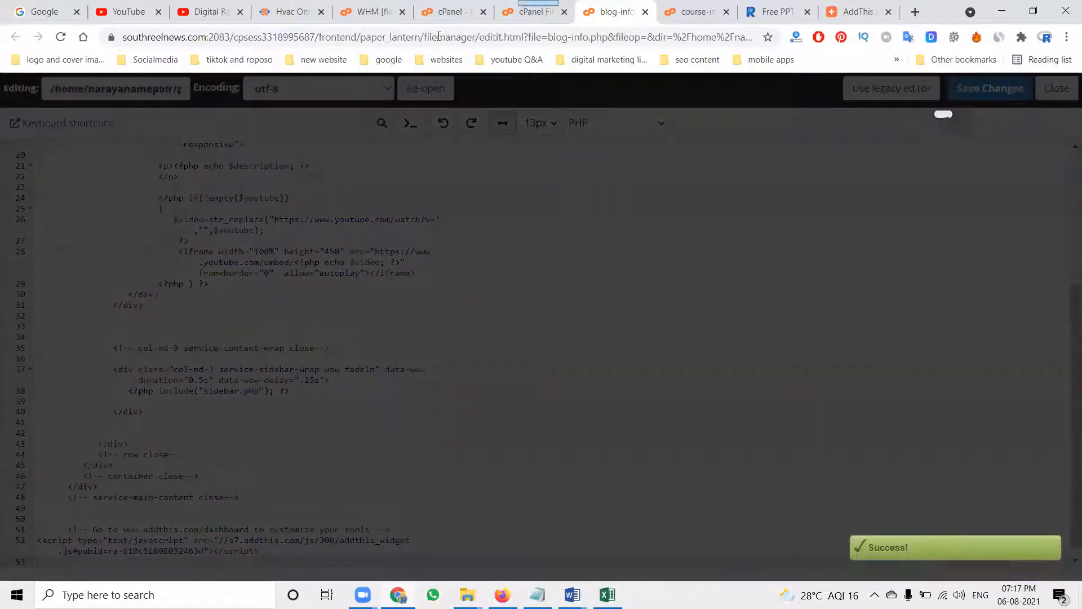
Step: Reload the Hvac Online training course blog post, test the Facebook share button and discard the share window
{"action": "left_click", "coordinate": [285, 10]}
{"action": "left_click", "coordinate": [61, 37]}
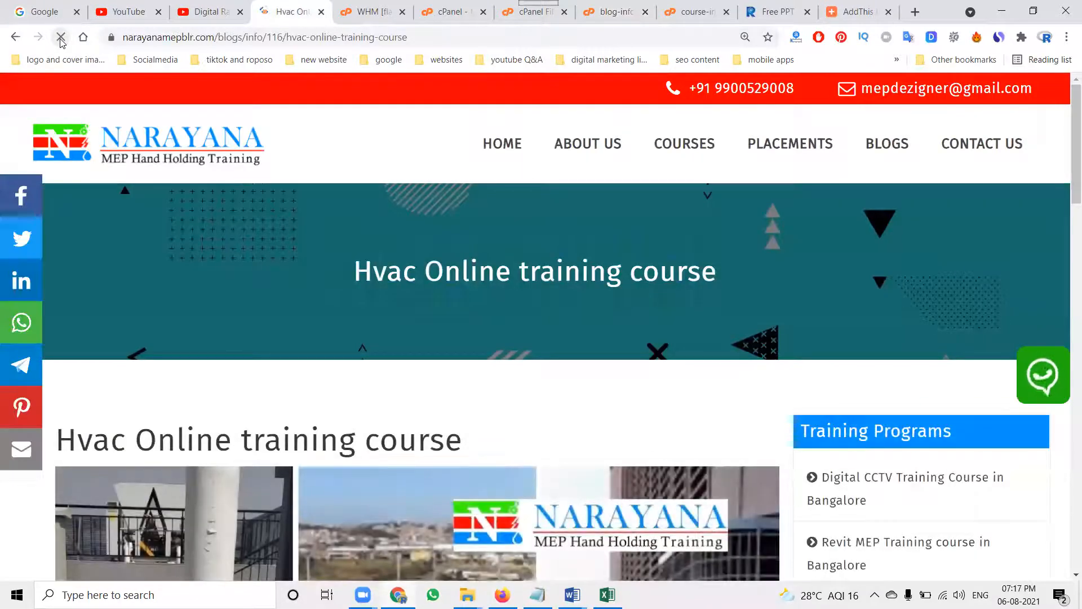
{"action": "left_click", "coordinate": [7, 205]}
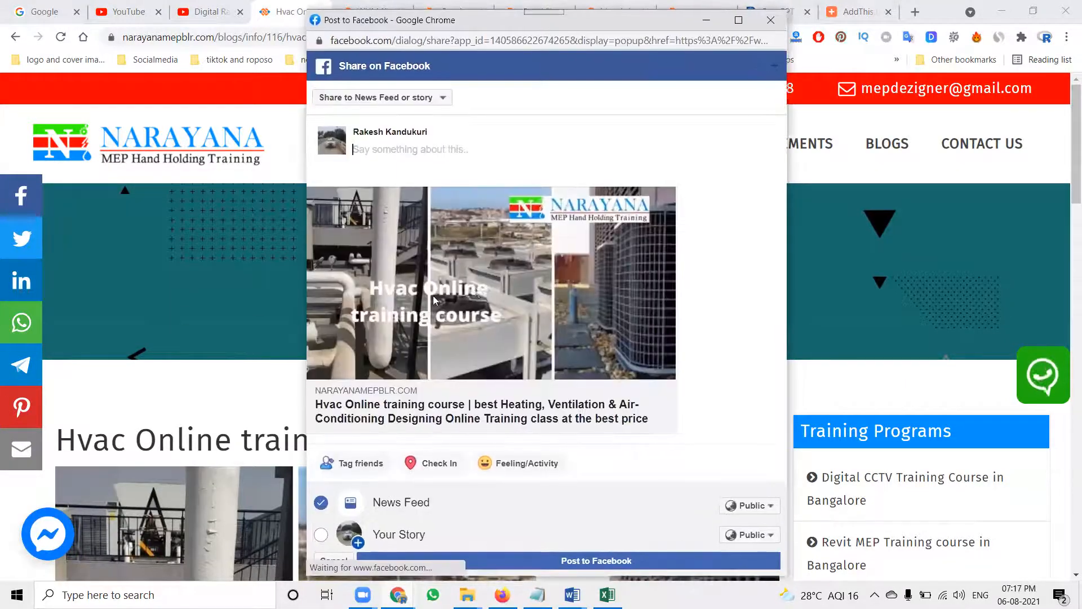
{"action": "left_click", "coordinate": [771, 19]}
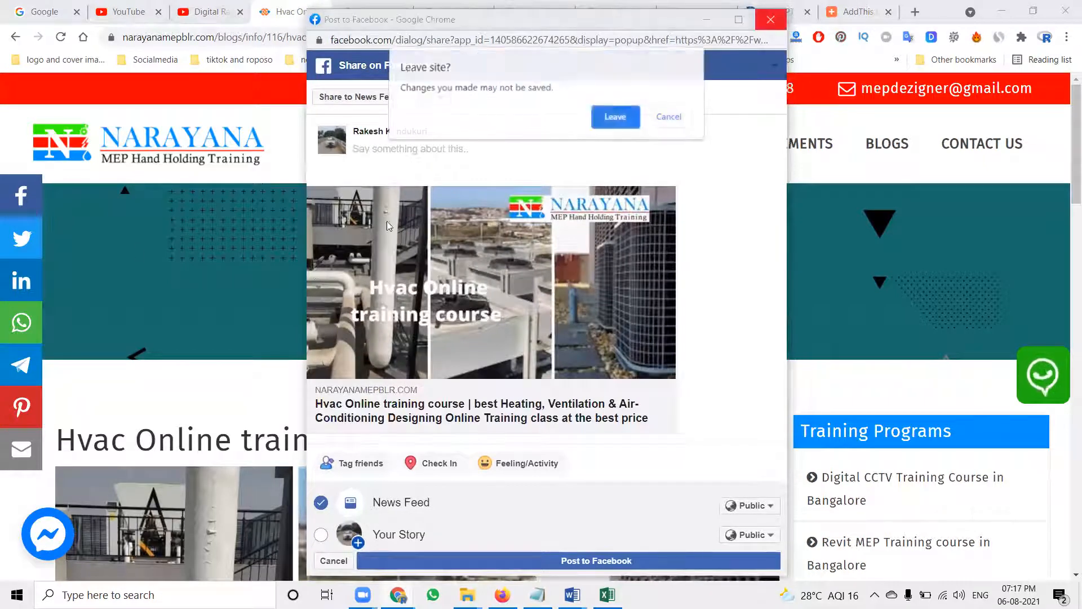
{"action": "left_click", "coordinate": [616, 116]}
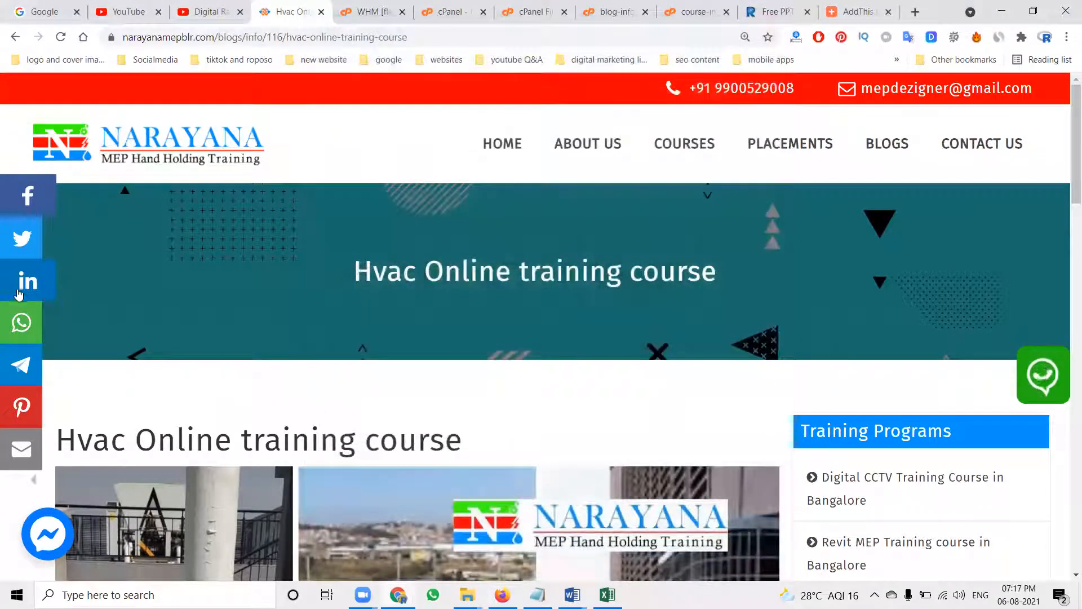
Step: Test the LinkedIn share button on the blog post, close the share page and look over the post
{"action": "left_click", "coordinate": [18, 289]}
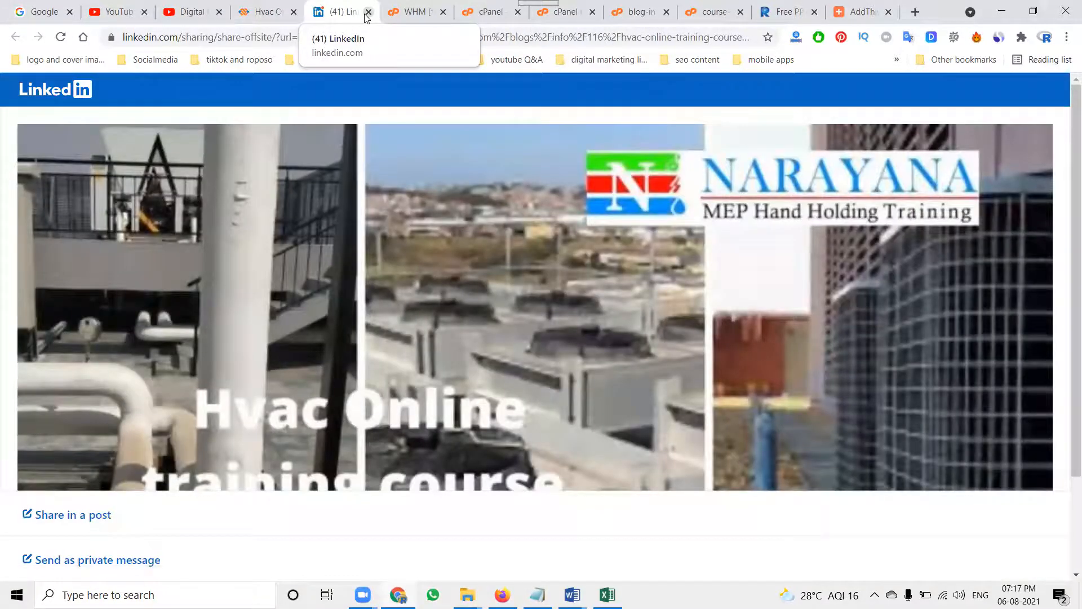
{"action": "left_click", "coordinate": [367, 12]}
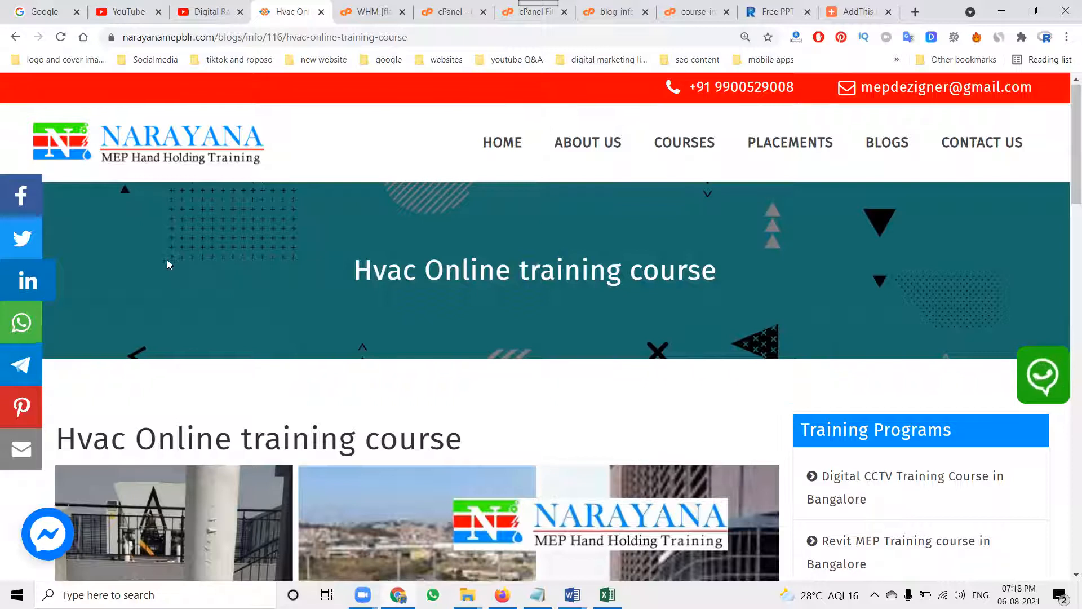
{"action": "scroll", "coordinate": [167, 259], "scroll_direction": "down", "scroll_amount": 8}
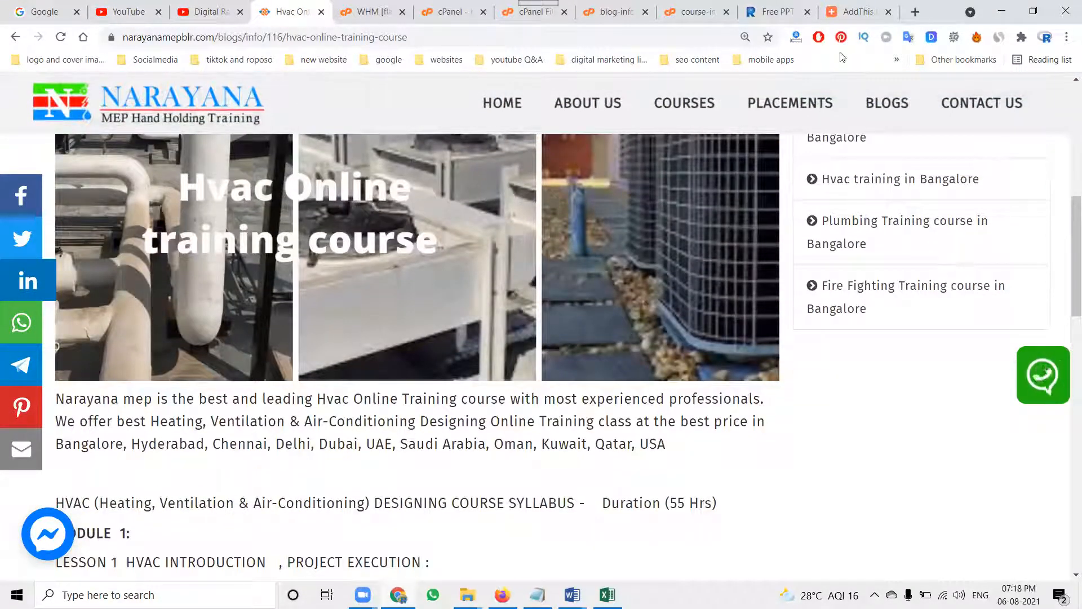
Step: Return to AddThis, open the Floating share tool's settings and review its selected sharing services
{"action": "left_click", "coordinate": [851, 4]}
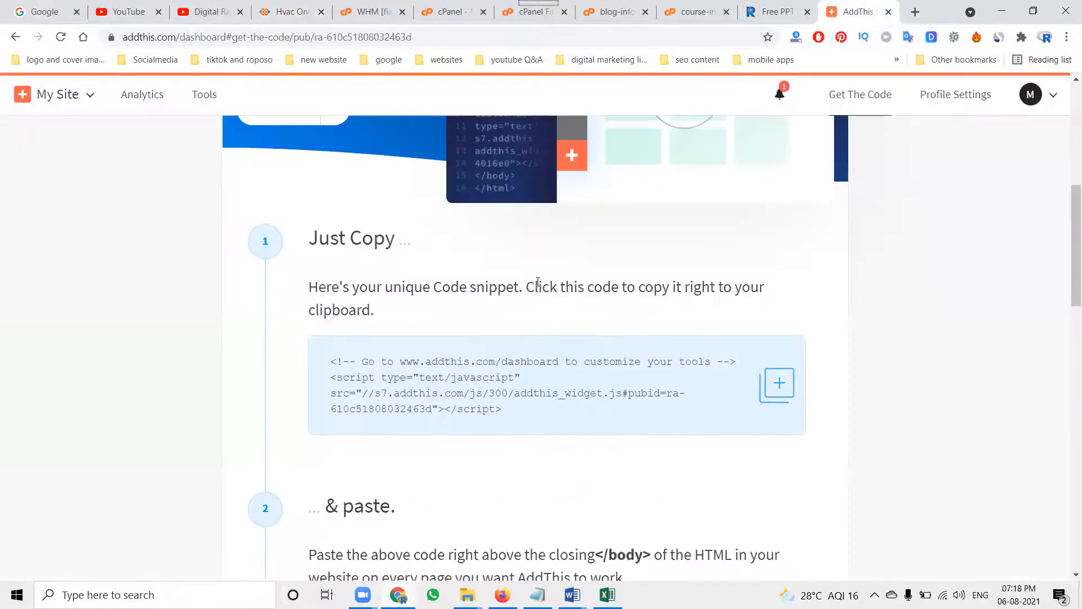
{"action": "scroll", "coordinate": [538, 282], "scroll_direction": "up", "scroll_amount": 5}
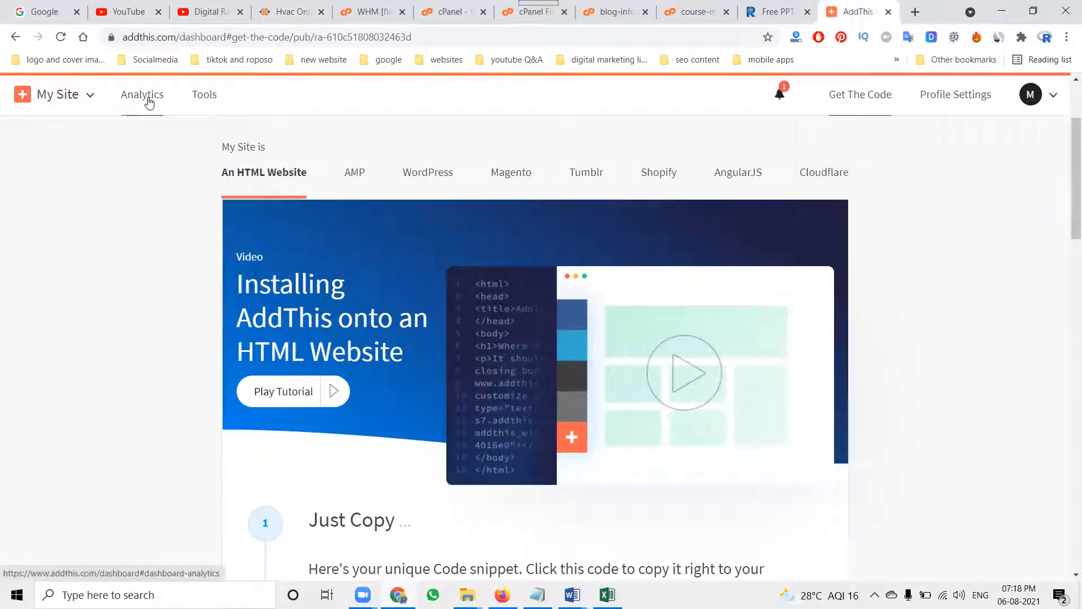
{"action": "left_click", "coordinate": [202, 97]}
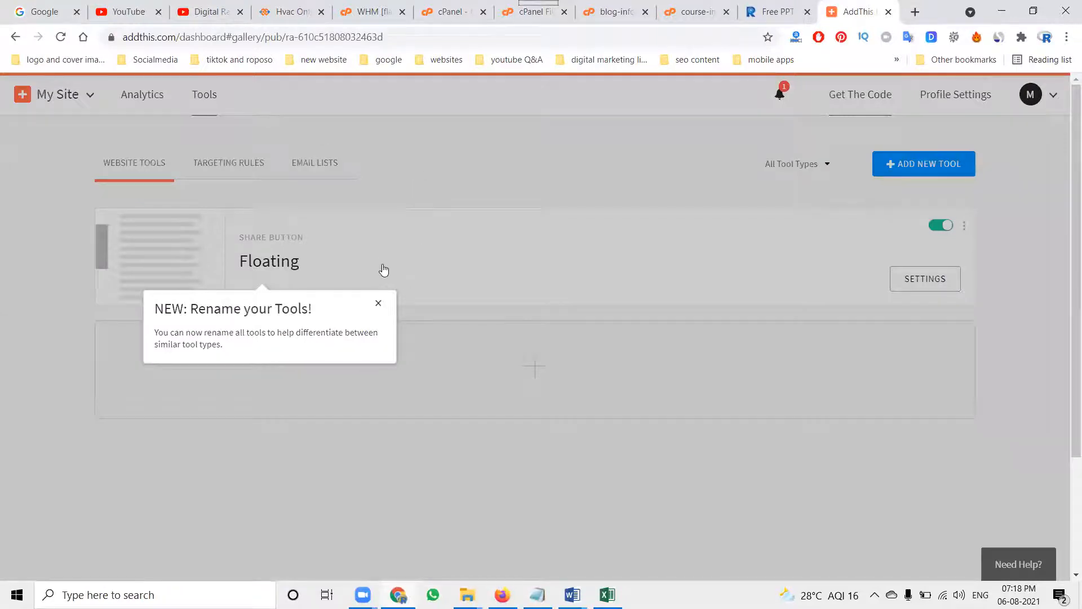
{"action": "left_click", "coordinate": [381, 266]}
{"action": "left_click", "coordinate": [909, 278]}
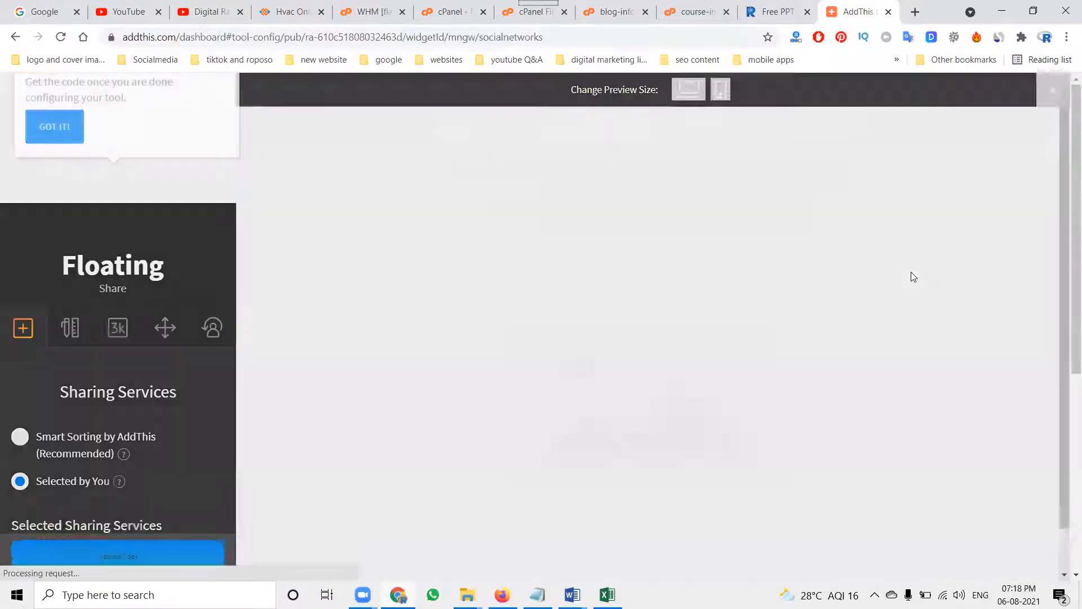
{"action": "scroll", "coordinate": [59, 322], "scroll_direction": "down", "scroll_amount": 6}
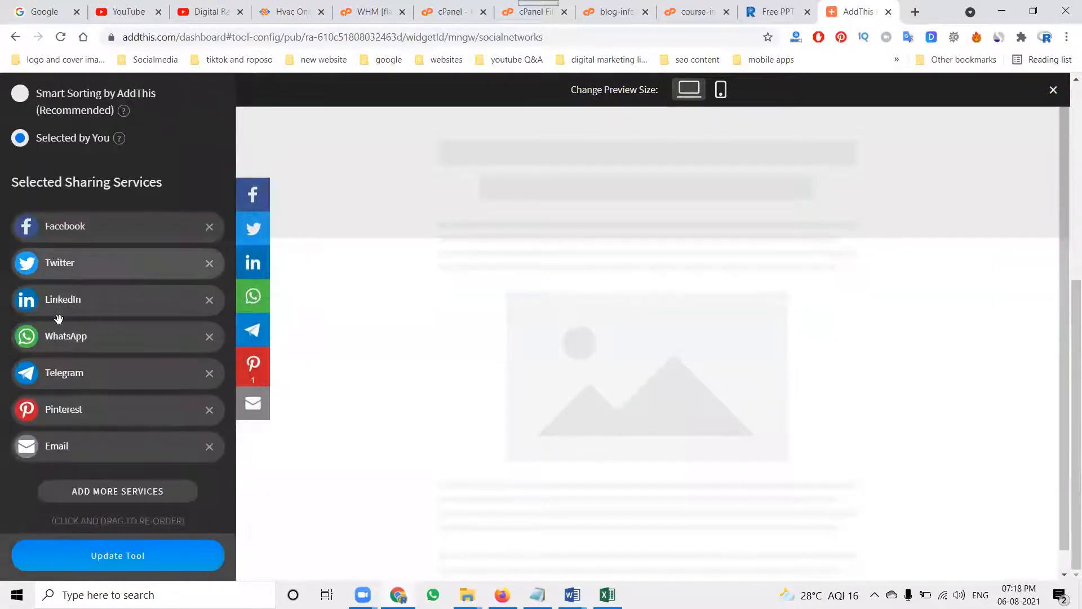
{"action": "scroll", "coordinate": [51, 336], "scroll_direction": "up", "scroll_amount": 4}
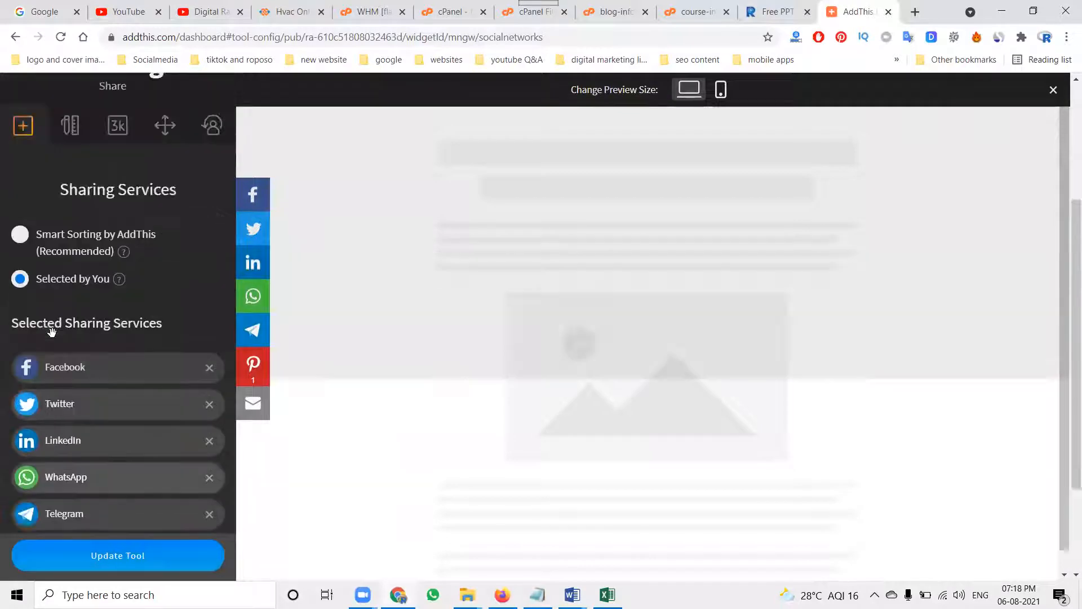
{"action": "scroll", "coordinate": [82, 190], "scroll_direction": "down", "scroll_amount": 2}
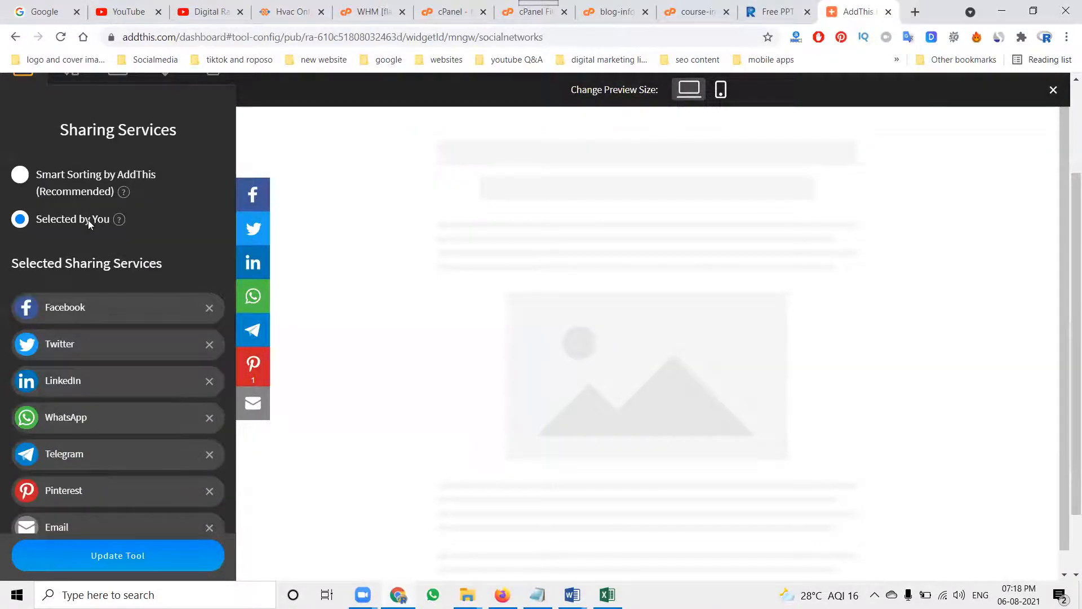
{"action": "scroll", "coordinate": [88, 222], "scroll_direction": "down", "scroll_amount": 2}
{"action": "scroll", "coordinate": [79, 217], "scroll_direction": "up", "scroll_amount": 4}
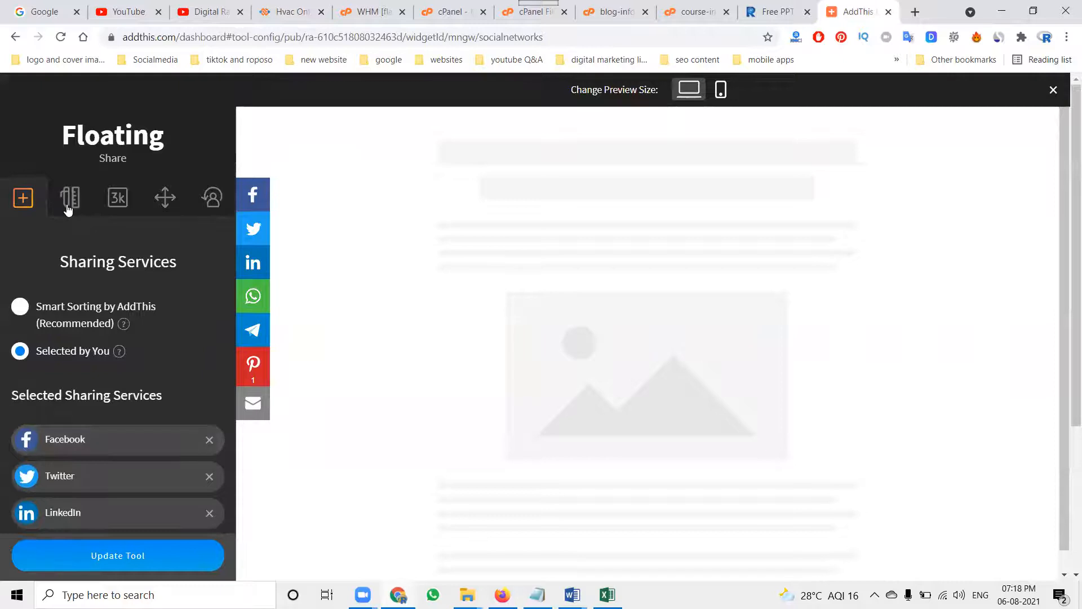
Step: Set the floating buttons' mobile size to Small (32px), update the tool and reload the blog post to check it
{"action": "left_click", "coordinate": [69, 198]}
{"action": "scroll", "coordinate": [113, 305], "scroll_direction": "down", "scroll_amount": 3}
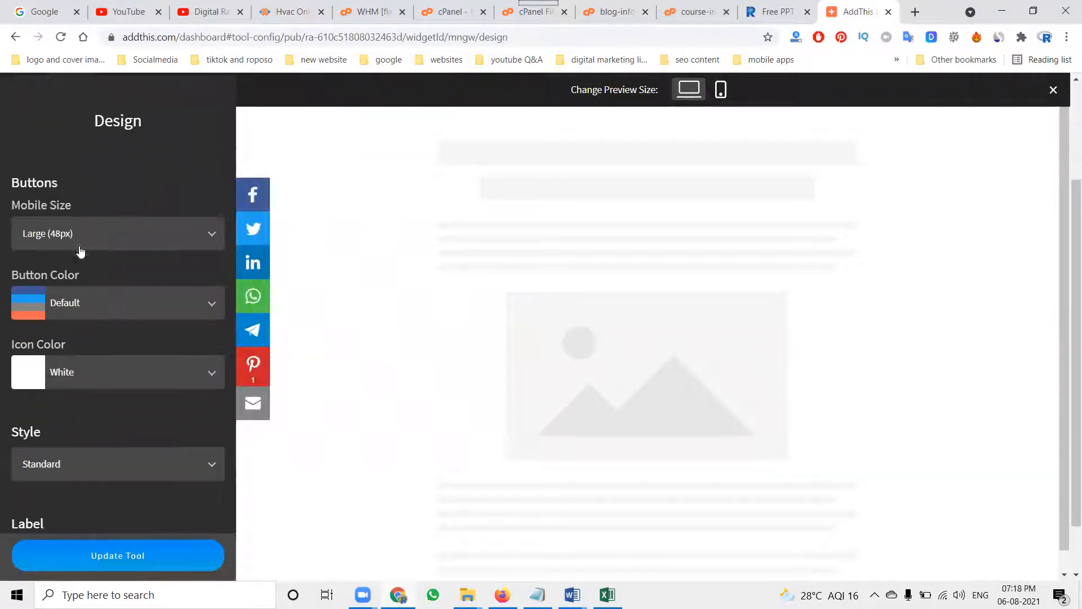
{"action": "left_click", "coordinate": [73, 242]}
{"action": "left_click", "coordinate": [54, 308]}
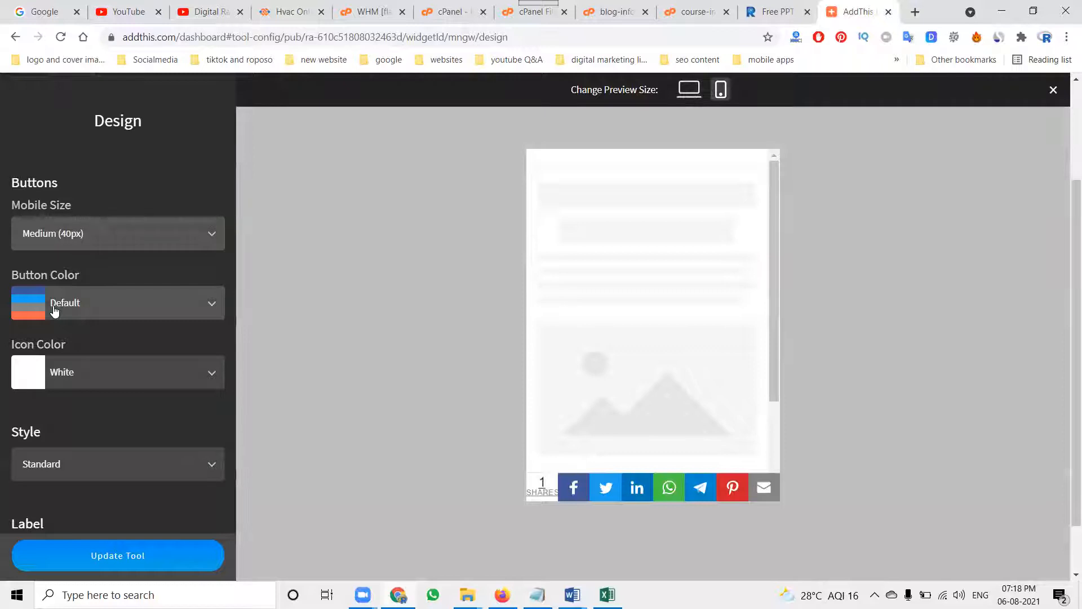
{"action": "left_click", "coordinate": [87, 236]}
{"action": "left_click", "coordinate": [53, 341]}
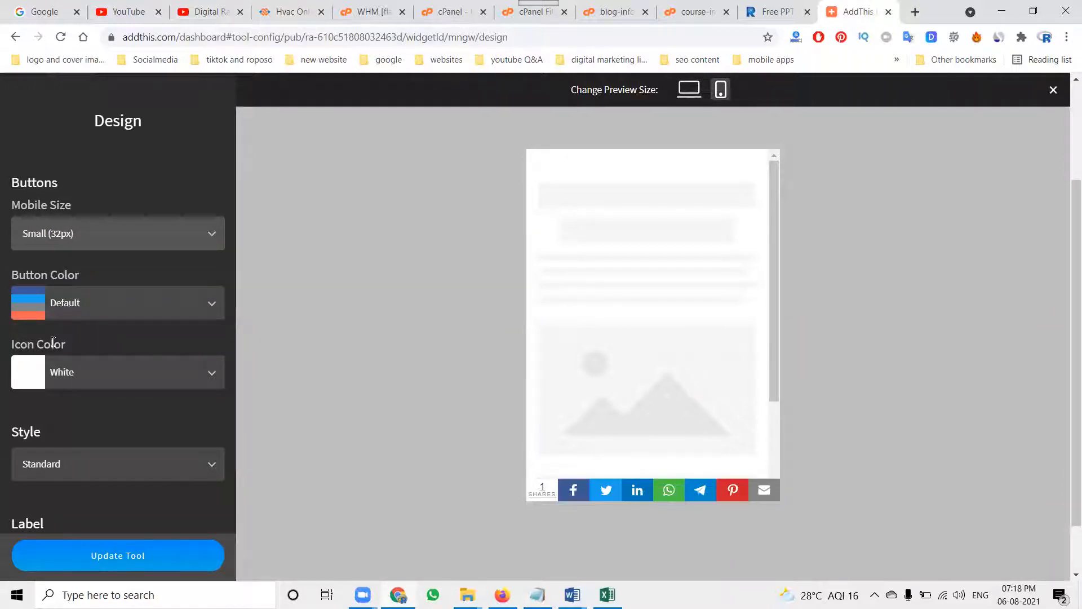
{"action": "left_click", "coordinate": [120, 556]}
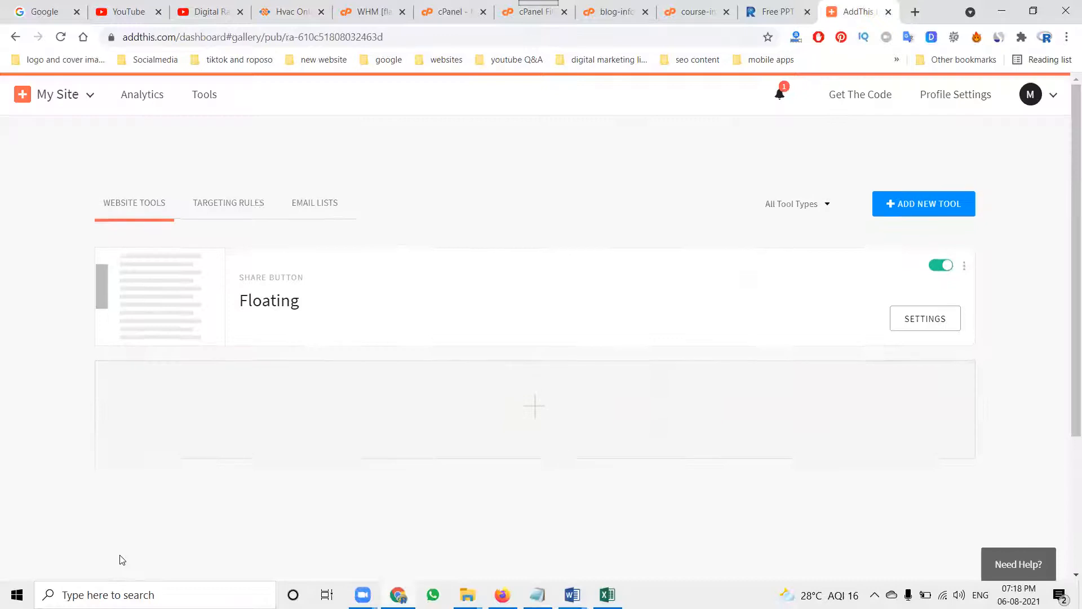
{"action": "left_click", "coordinate": [288, 13]}
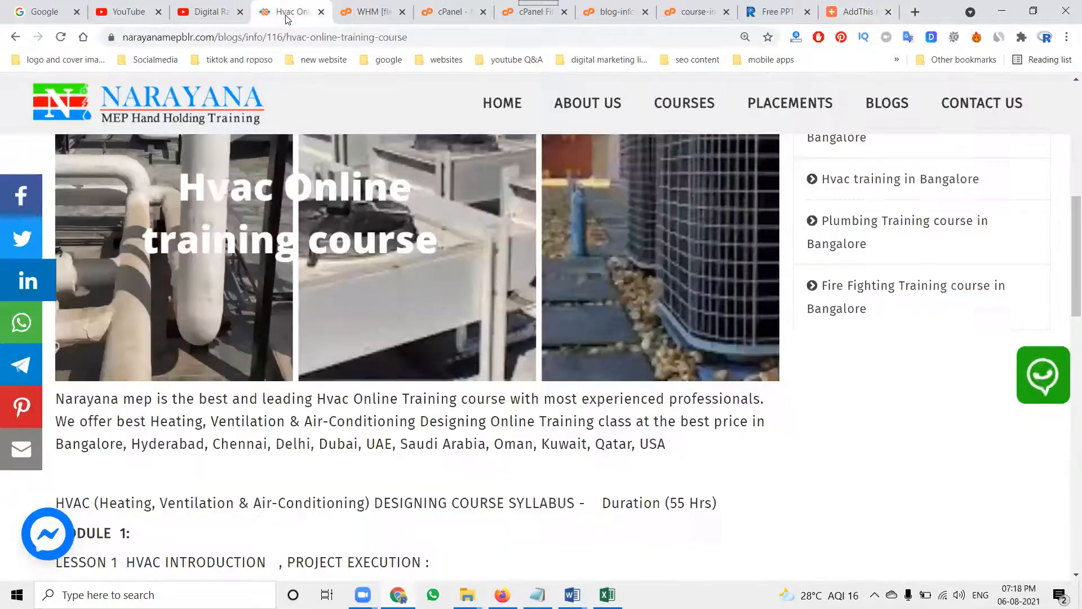
{"action": "key", "text": "F5"}
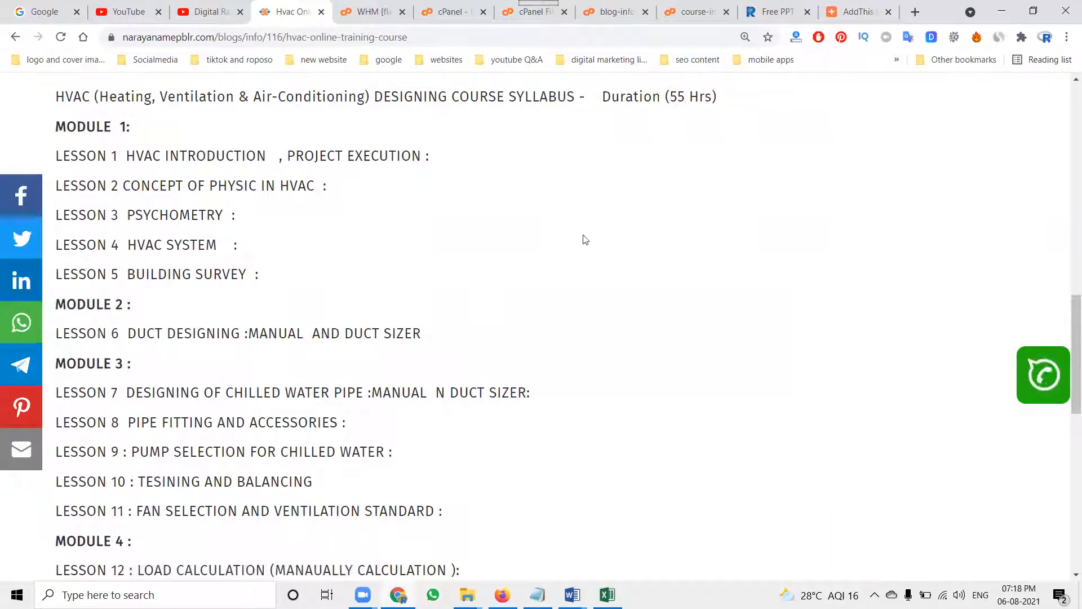
Step: Copy the AddThis code snippet again from the Get The Code page
{"action": "left_click", "coordinate": [855, 4]}
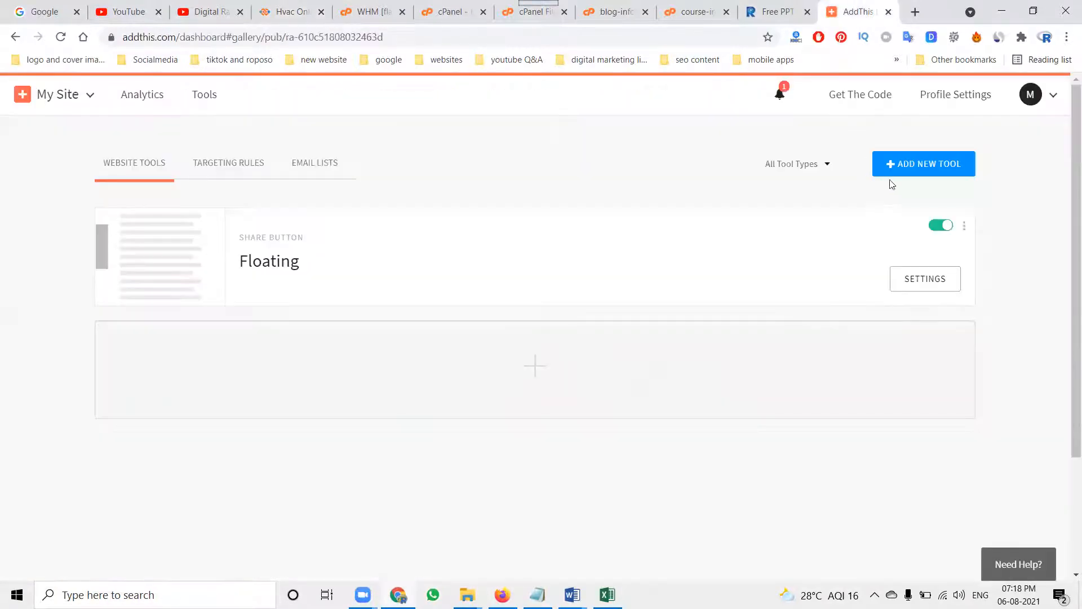
{"action": "left_click", "coordinate": [868, 94]}
{"action": "scroll", "coordinate": [696, 221], "scroll_direction": "down", "scroll_amount": 10}
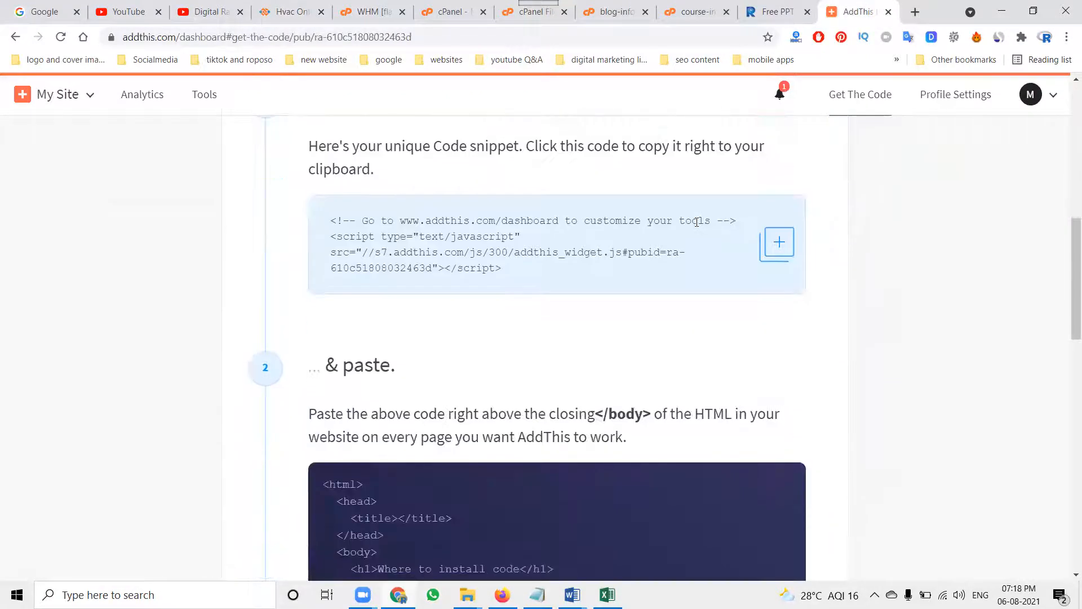
{"action": "left_click", "coordinate": [771, 256]}
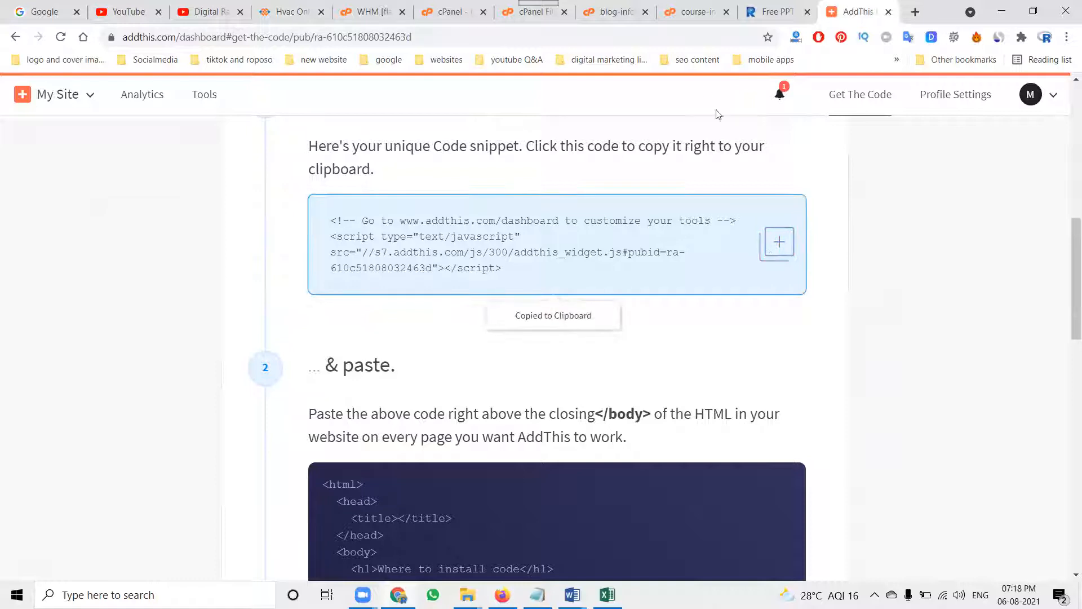
Step: Replace the AddThis code at the end of course-info.php with the freshly copied snippet and save the file
{"action": "left_click", "coordinate": [693, 12]}
{"action": "left_click_drag", "start_coordinate": [267, 548], "coordinate": [58, 518]}
{"action": "key", "text": "ctrl+v"}
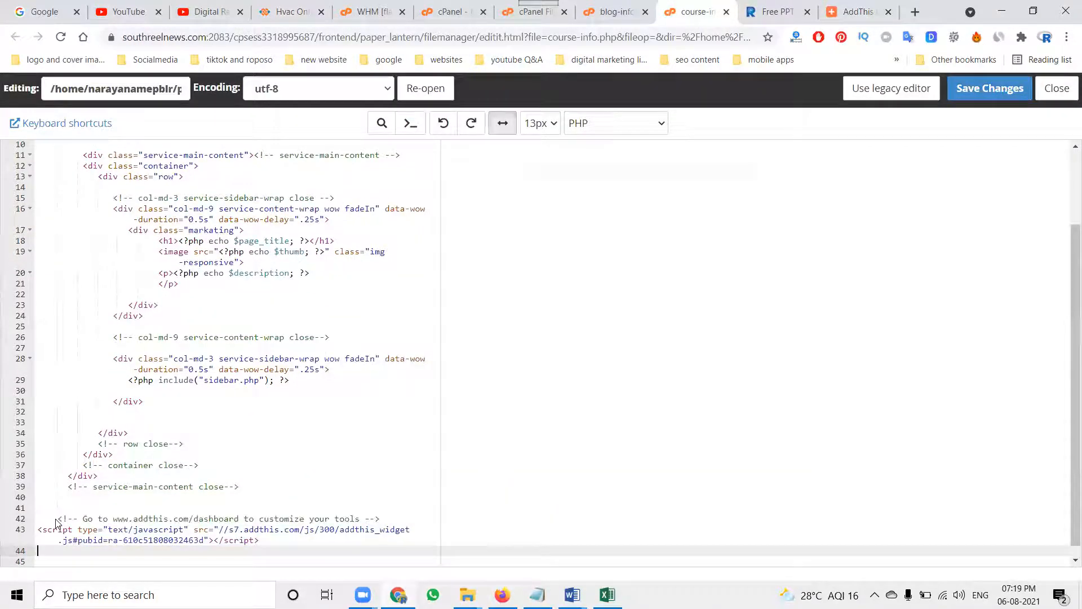
{"action": "left_click", "coordinate": [990, 88]}
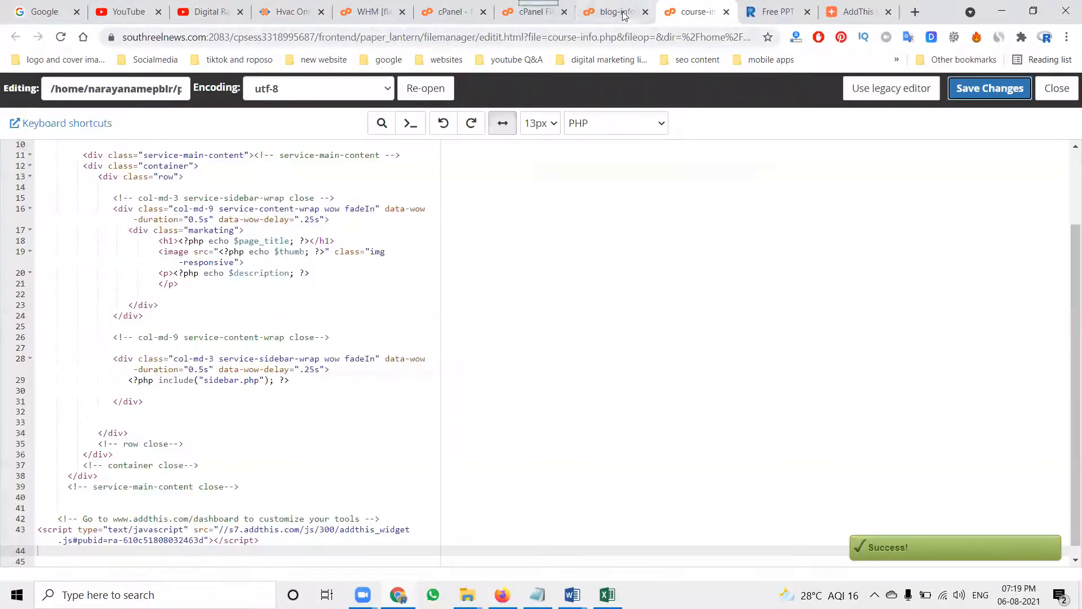
Step: Replace the AddThis code at the end of blog-info.php with the copied snippet, save it and reload the blog post
{"action": "left_click", "coordinate": [614, 11]}
{"action": "scroll", "coordinate": [233, 535], "scroll_direction": "down", "scroll_amount": 1}
{"action": "left_click_drag", "start_coordinate": [266, 535], "coordinate": [41, 517]}
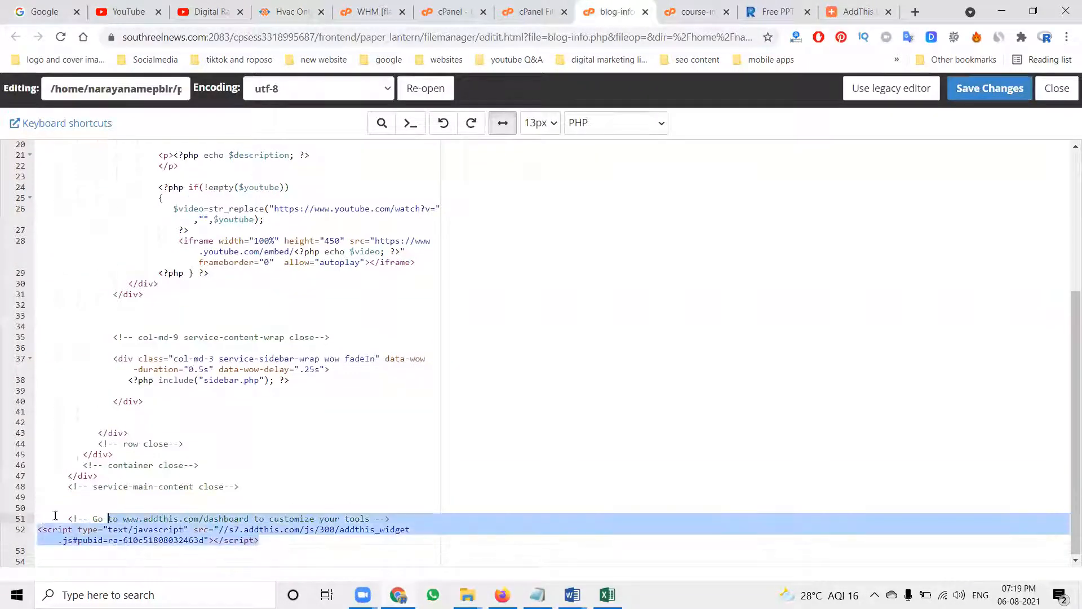
{"action": "key", "text": "ctrl+v"}
{"action": "key", "text": "Return"}
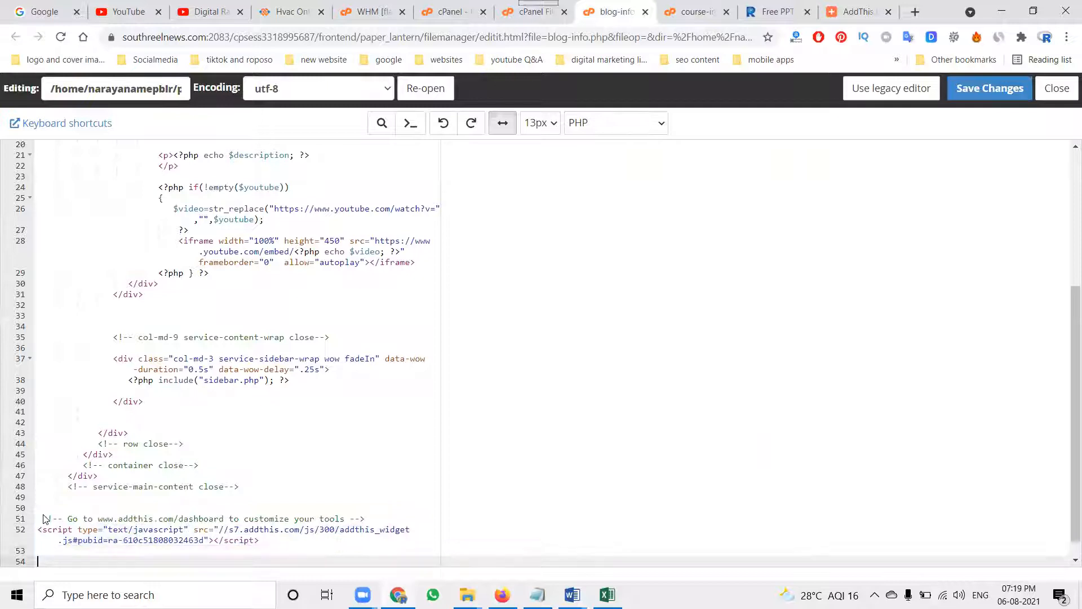
{"action": "left_click", "coordinate": [990, 88]}
{"action": "left_click", "coordinate": [290, 7]}
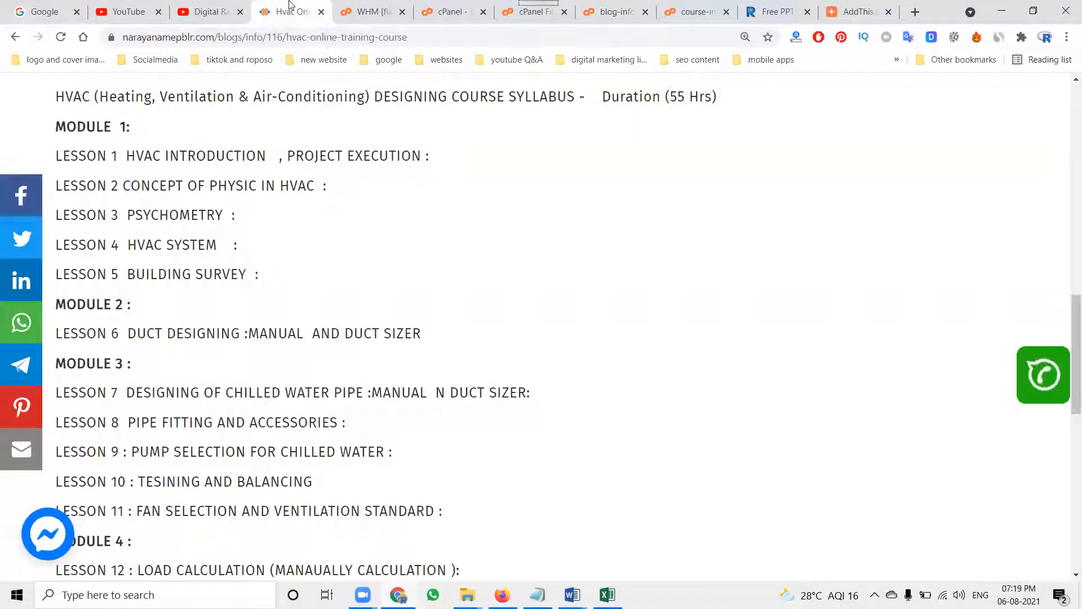
{"action": "key", "text": "F5"}
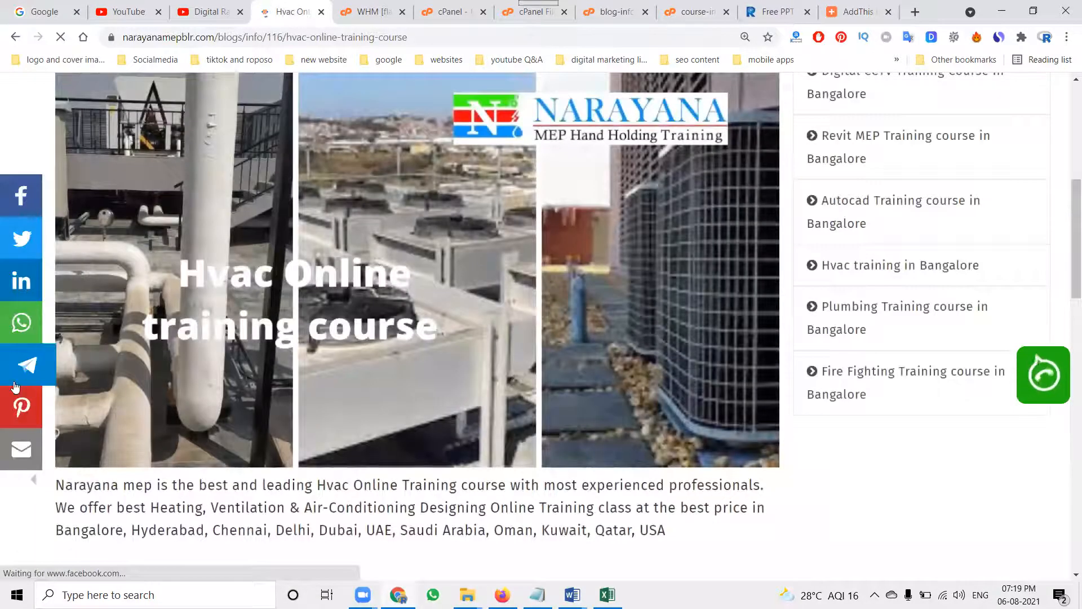
Step: Open the Floating share tool's settings in AddThis and review its design options, including the available button styles
{"action": "left_click", "coordinate": [829, 12]}
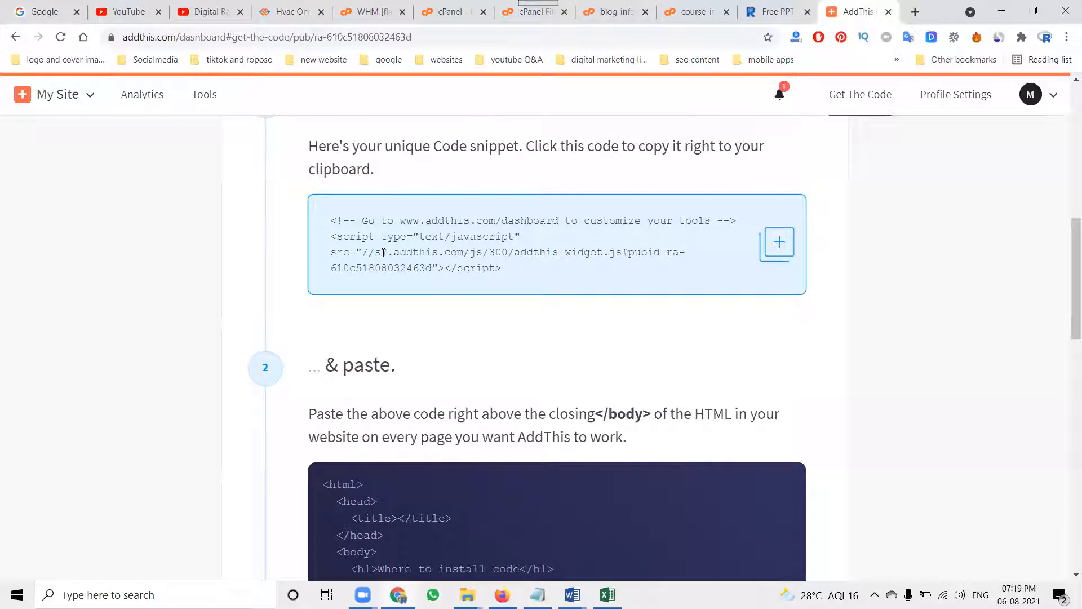
{"action": "scroll", "coordinate": [384, 253], "scroll_direction": "up", "scroll_amount": 4}
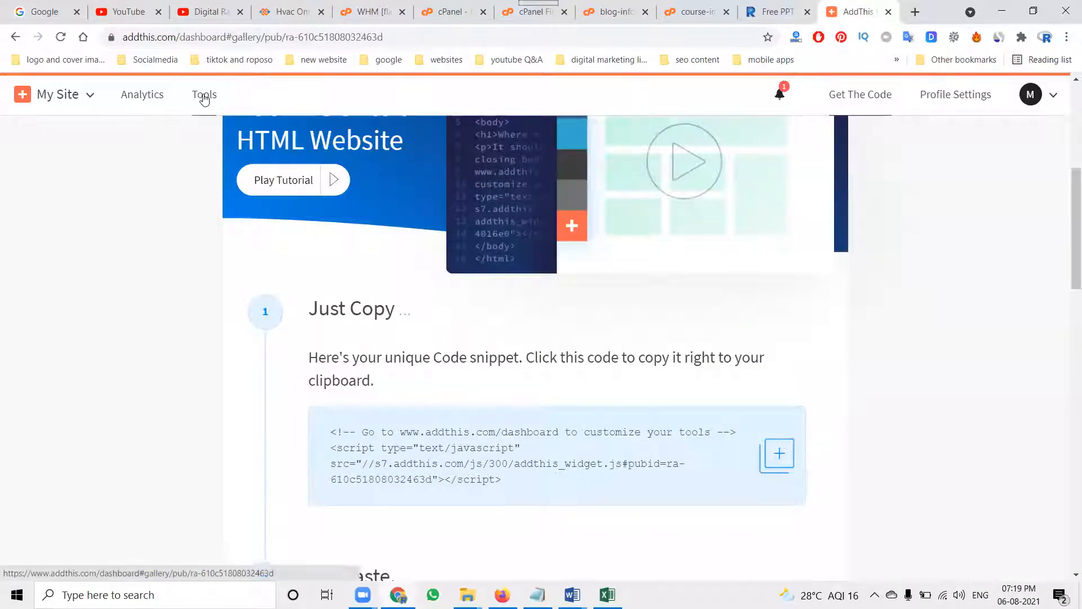
{"action": "left_click", "coordinate": [204, 99]}
{"action": "left_click", "coordinate": [901, 280]}
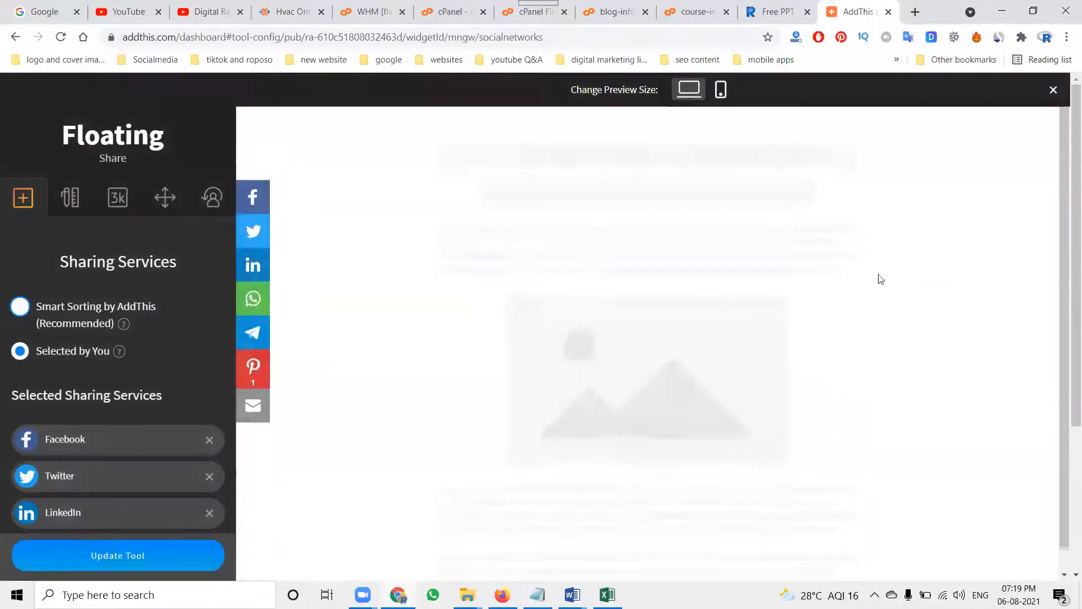
{"action": "left_click", "coordinate": [72, 205]}
{"action": "scroll", "coordinate": [73, 276], "scroll_direction": "down", "scroll_amount": 3}
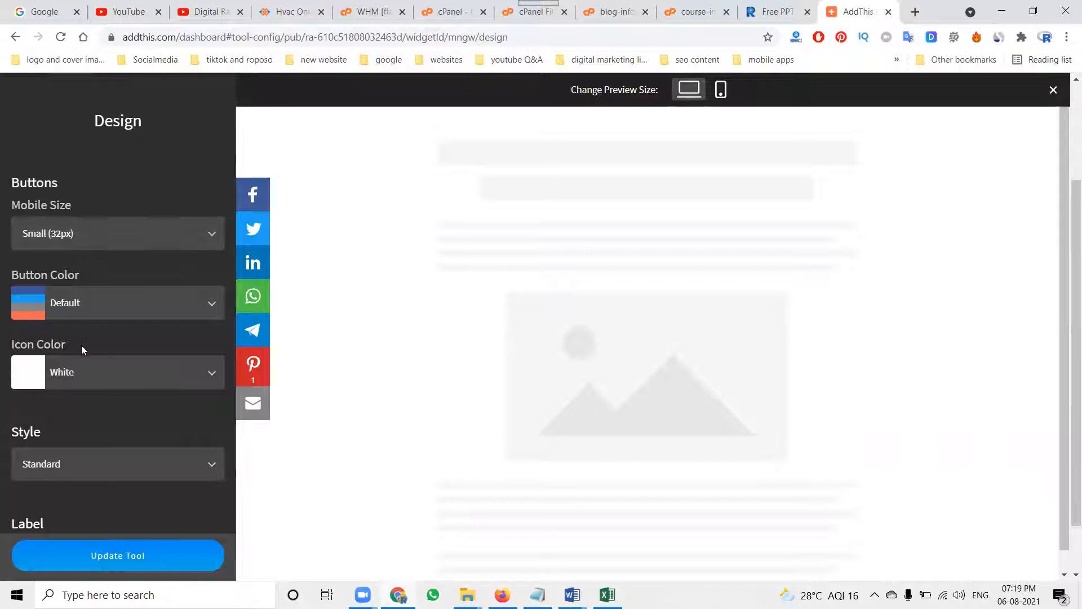
{"action": "scroll", "coordinate": [79, 350], "scroll_direction": "down", "scroll_amount": 1}
{"action": "left_click", "coordinate": [75, 404]}
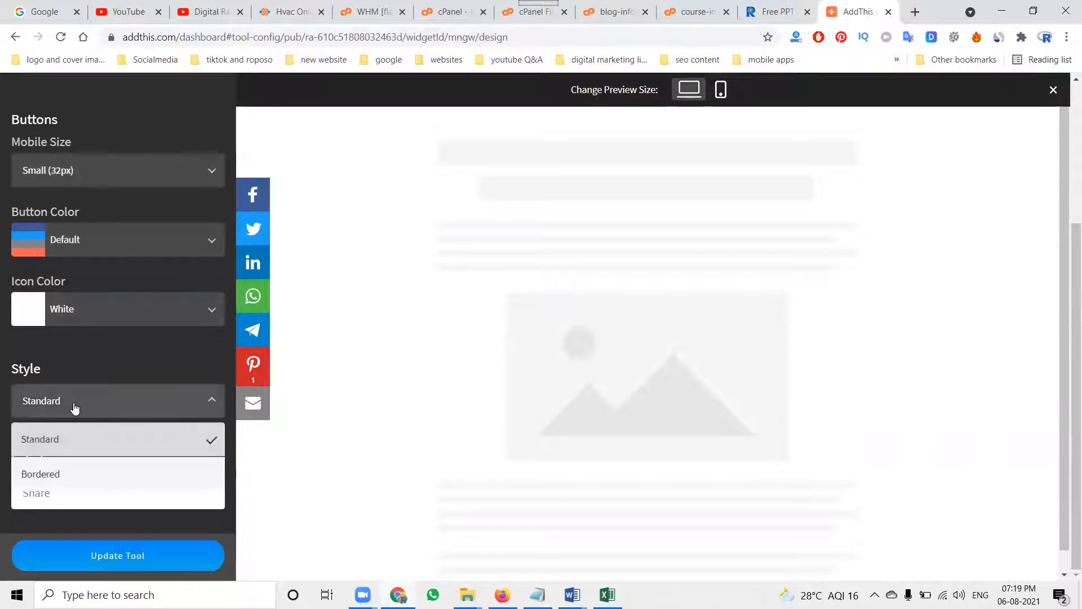
{"action": "left_click", "coordinate": [81, 367]}
{"action": "scroll", "coordinate": [86, 347], "scroll_direction": "up", "scroll_amount": 3}
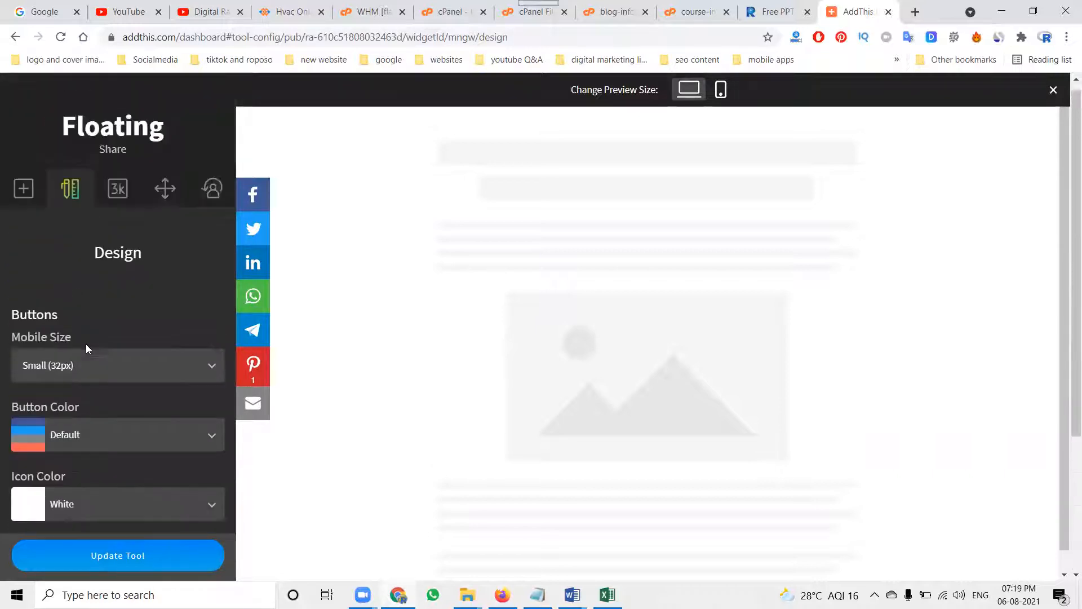
Step: Set the share counter type to None, update the tool and return to the blog post
{"action": "left_click", "coordinate": [124, 204]}
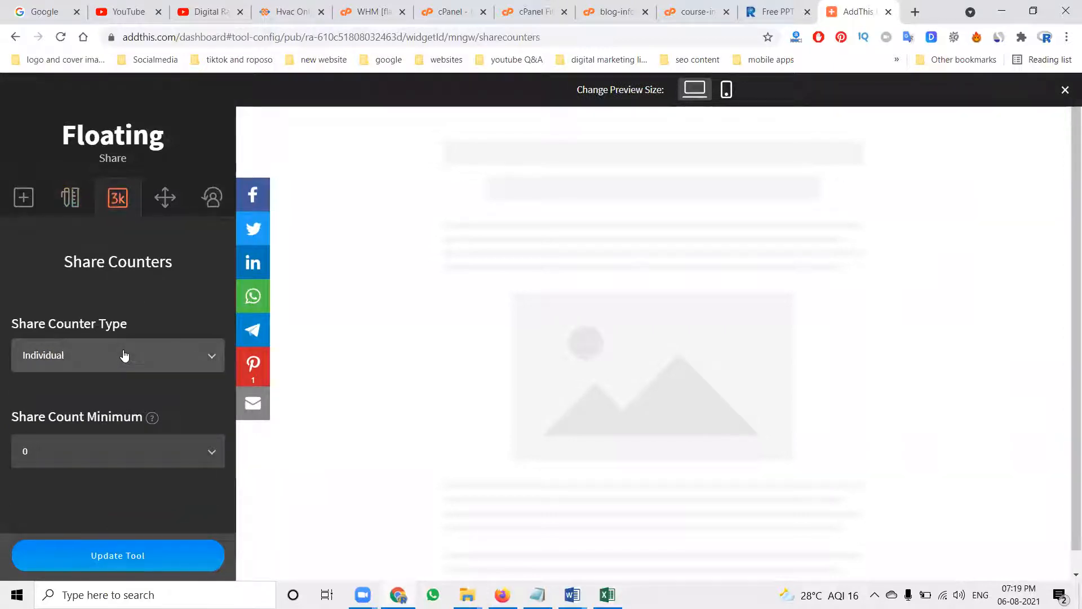
{"action": "left_click", "coordinate": [124, 354]}
{"action": "left_click", "coordinate": [102, 397]}
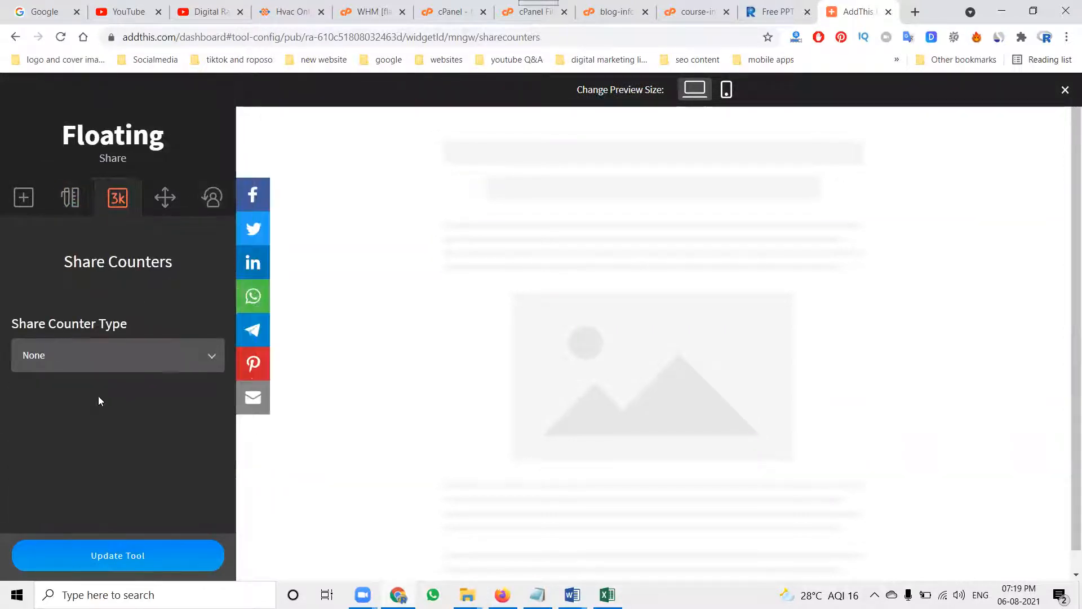
{"action": "left_click", "coordinate": [81, 555]}
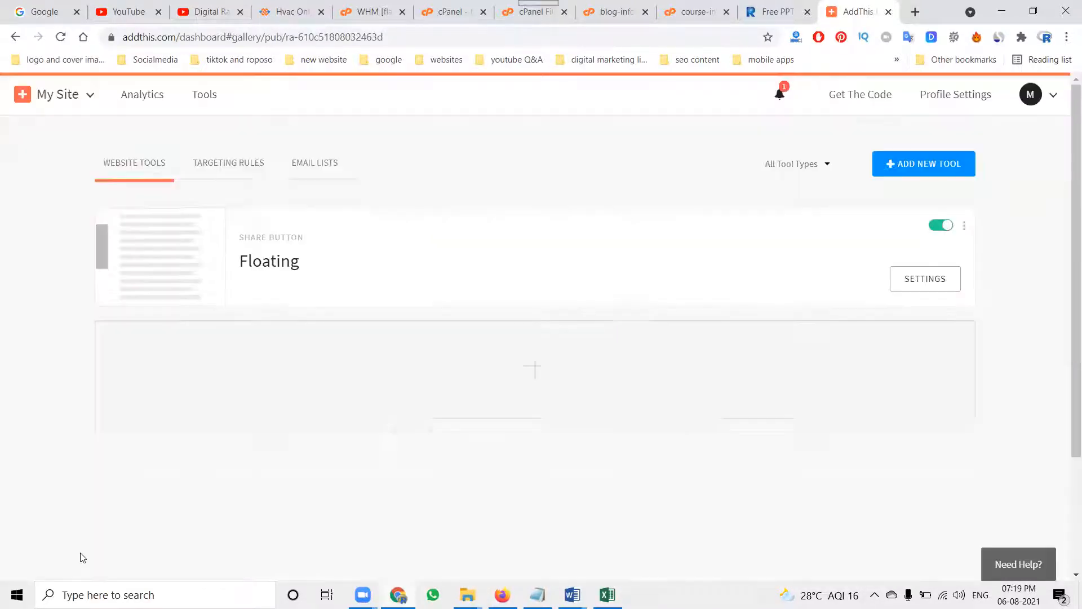
{"action": "left_click", "coordinate": [288, 11]}
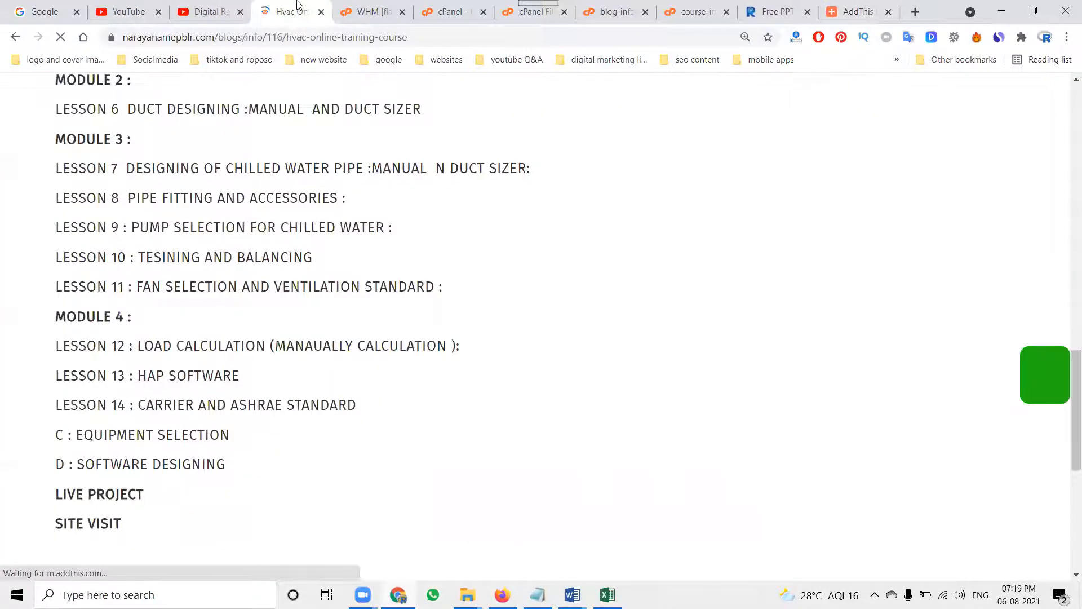
Step: Reopen the Floating tool's settings in AddThis and go to its position options
{"action": "left_click", "coordinate": [862, 12]}
{"action": "left_click", "coordinate": [922, 282]}
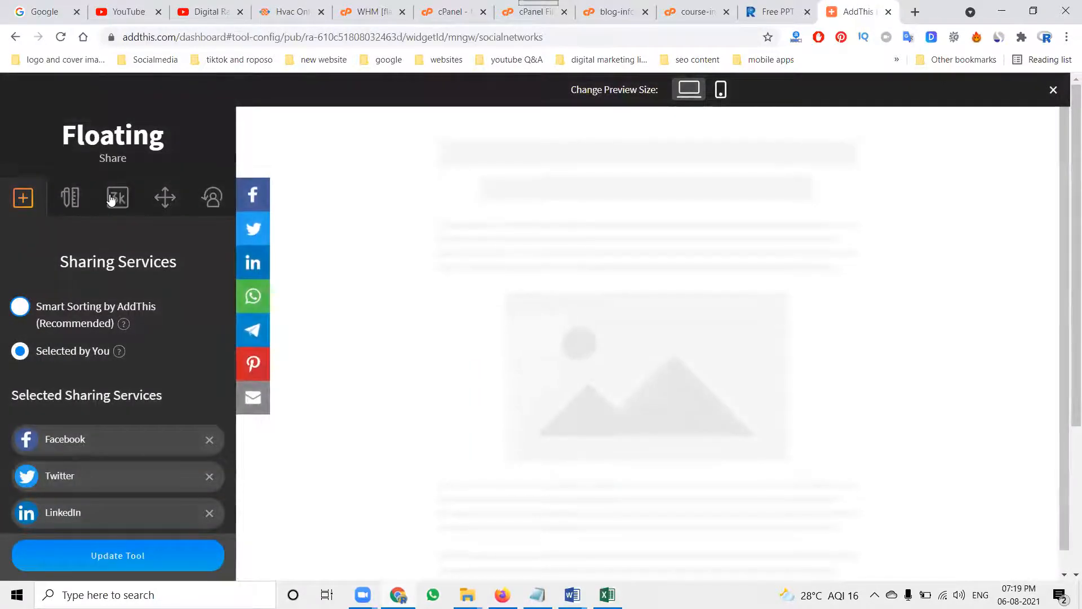
{"action": "left_click", "coordinate": [112, 197]}
{"action": "left_click", "coordinate": [164, 198]}
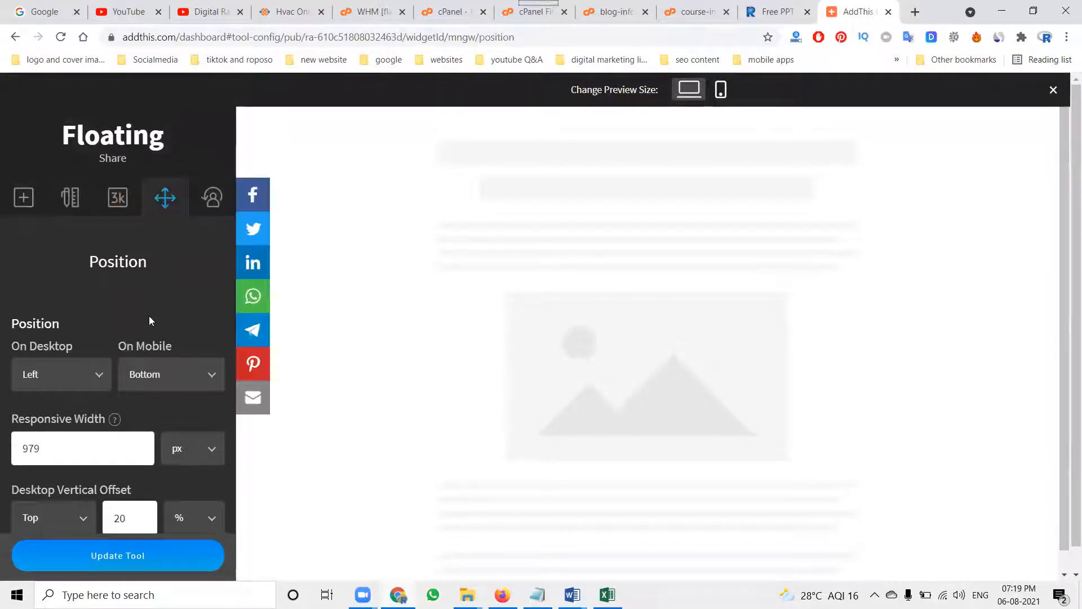
{"action": "scroll", "coordinate": [149, 321], "scroll_direction": "down", "scroll_amount": 1}
Step: Try the Right desktop position for the floating buttons and set it back to Left
{"action": "left_click", "coordinate": [59, 349]}
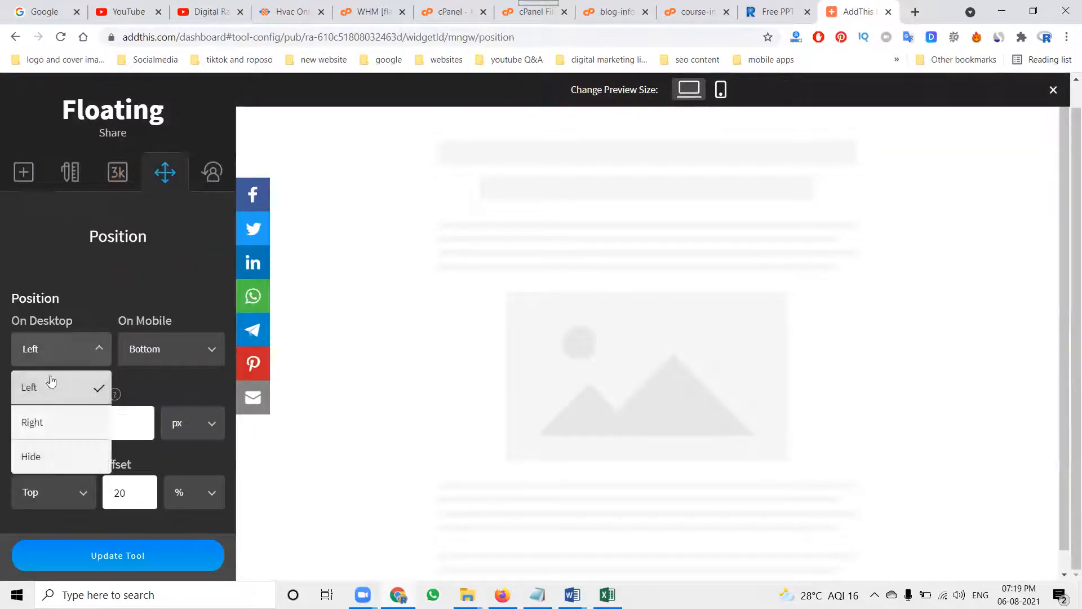
{"action": "left_click", "coordinate": [44, 421]}
{"action": "left_click", "coordinate": [32, 353]}
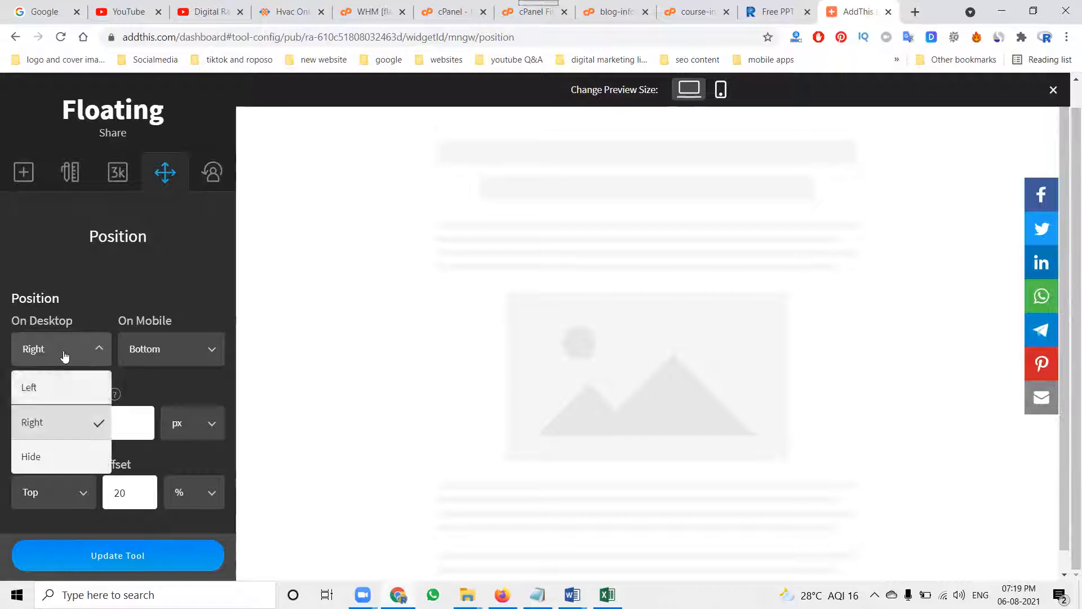
{"action": "left_click", "coordinate": [37, 389]}
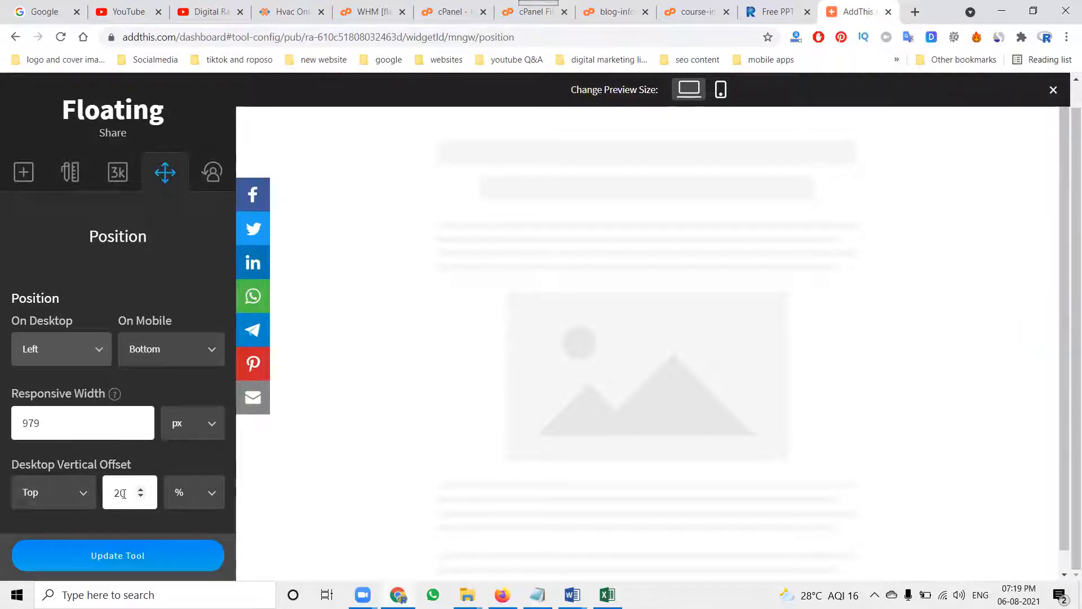
Step: Set the desktop vertical offset to 30% from the top, update the tool and reload the blog post to check the buttons
{"action": "left_click_drag", "start_coordinate": [125, 492], "coordinate": [116, 493]}
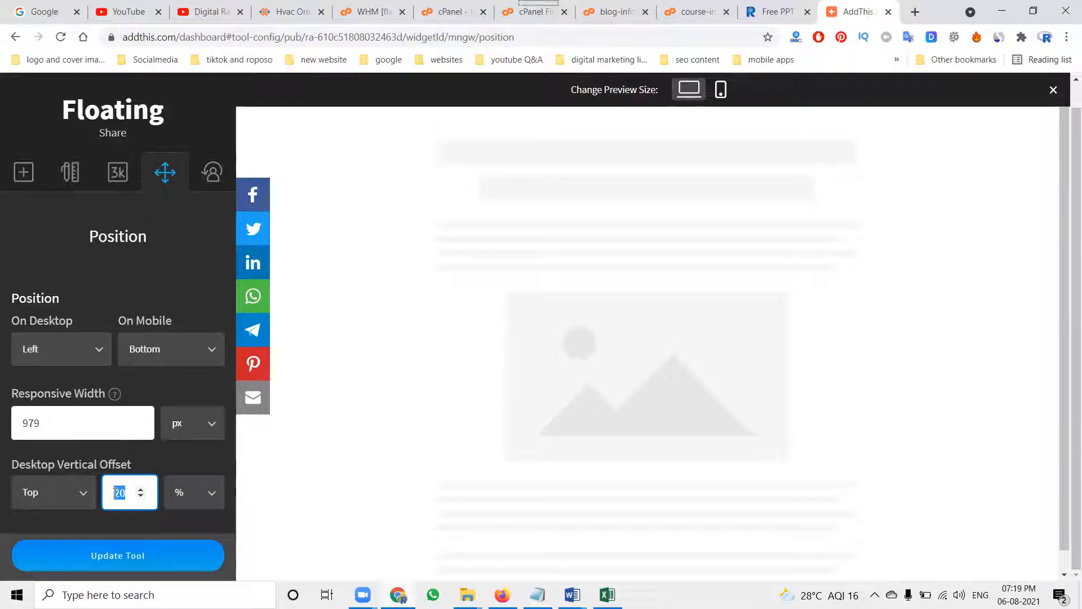
{"action": "type", "text": "30"}
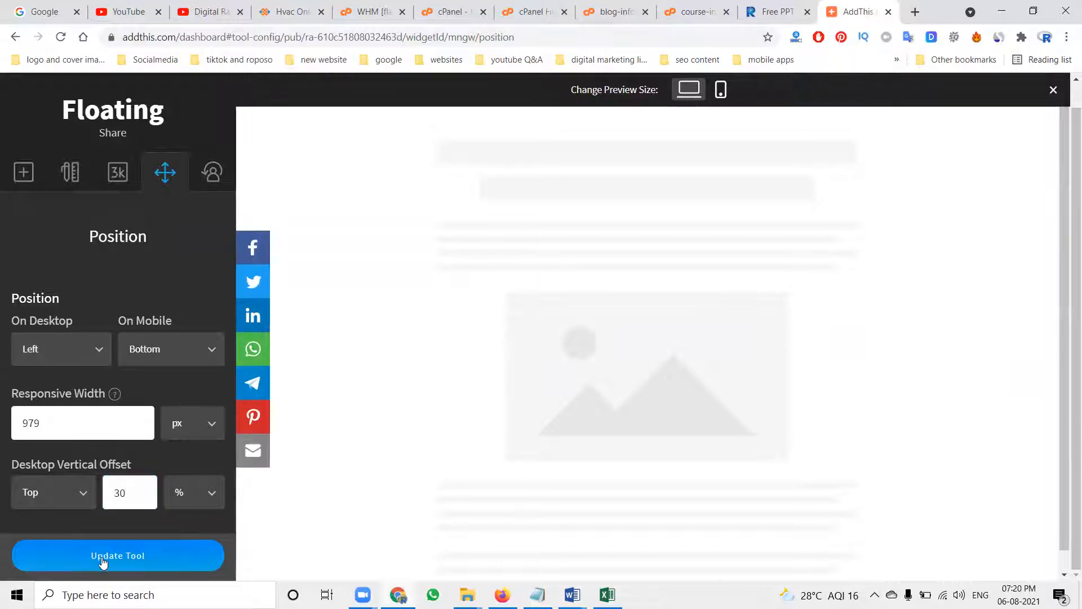
{"action": "left_click", "coordinate": [102, 561]}
{"action": "left_click", "coordinate": [290, 13]}
{"action": "left_click", "coordinate": [60, 38]}
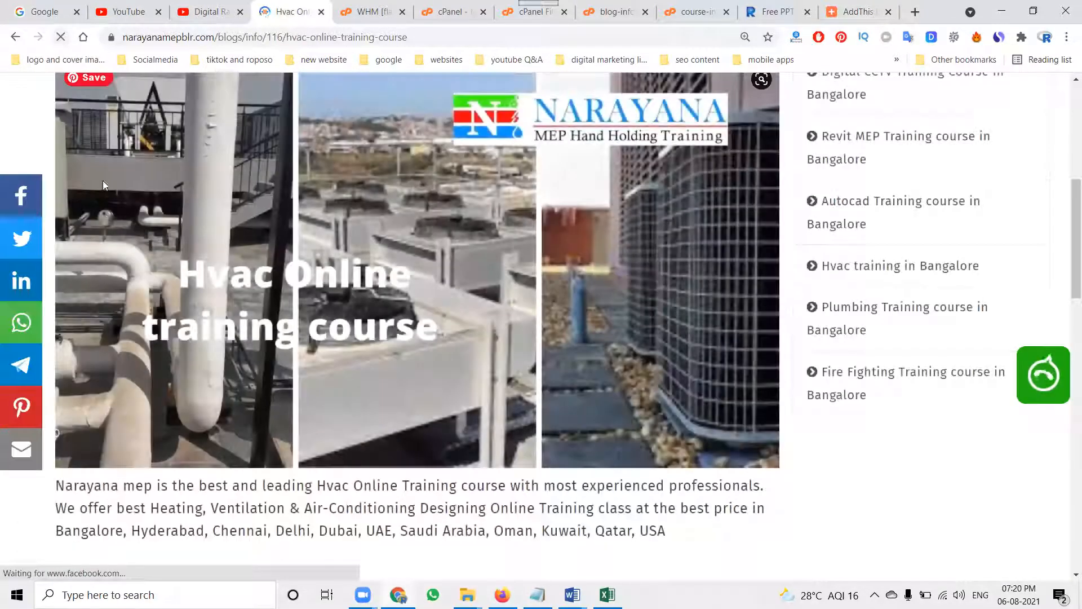
{"action": "scroll", "coordinate": [106, 217], "scroll_direction": "up", "scroll_amount": 7}
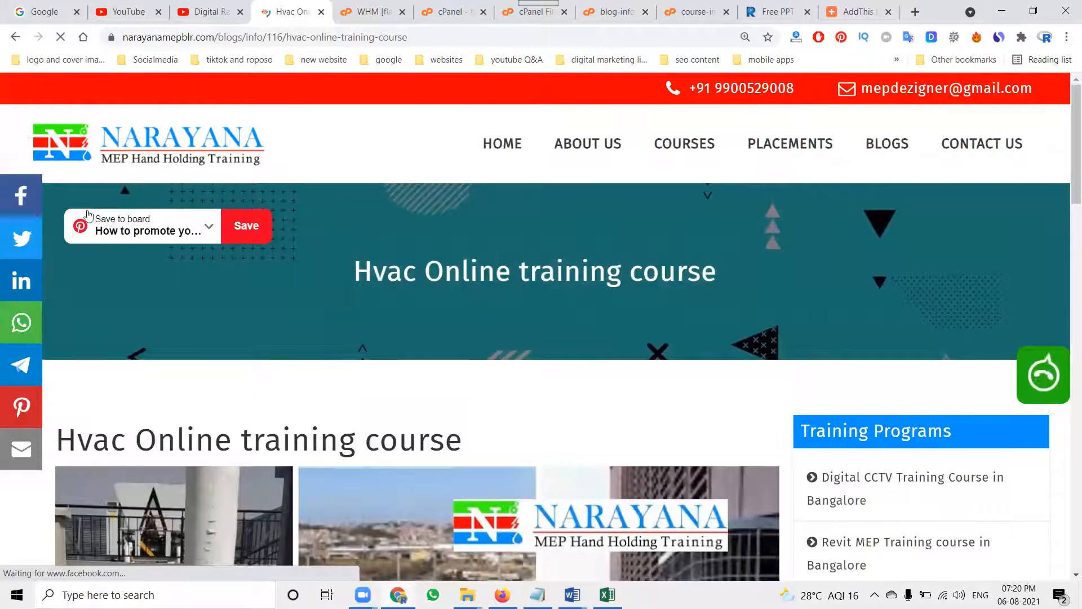
{"action": "scroll", "coordinate": [89, 217], "scroll_direction": "down", "scroll_amount": 5}
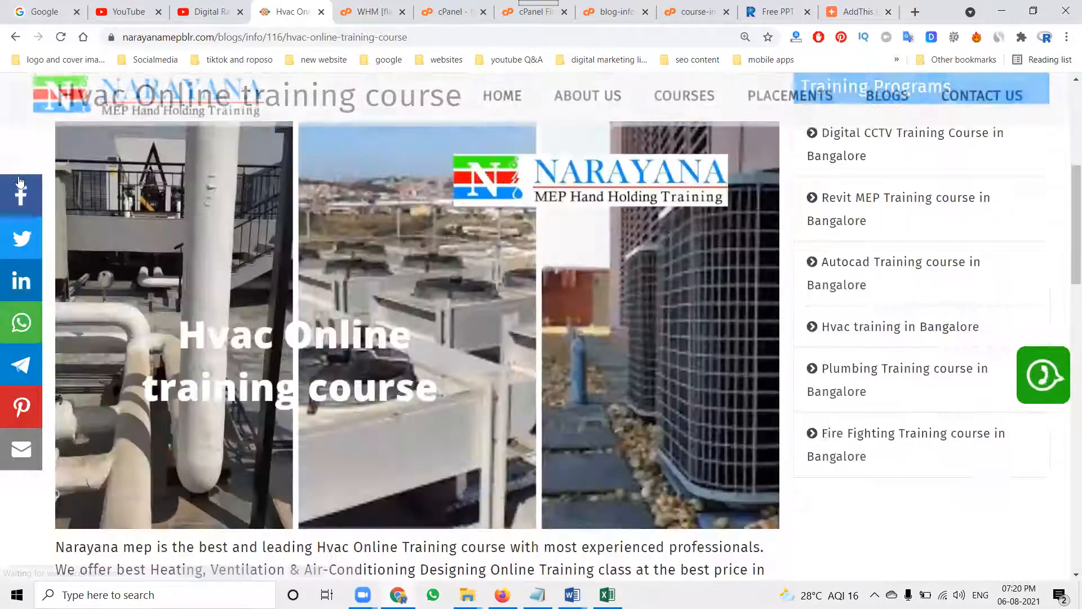
{"action": "left_click", "coordinate": [20, 435]}
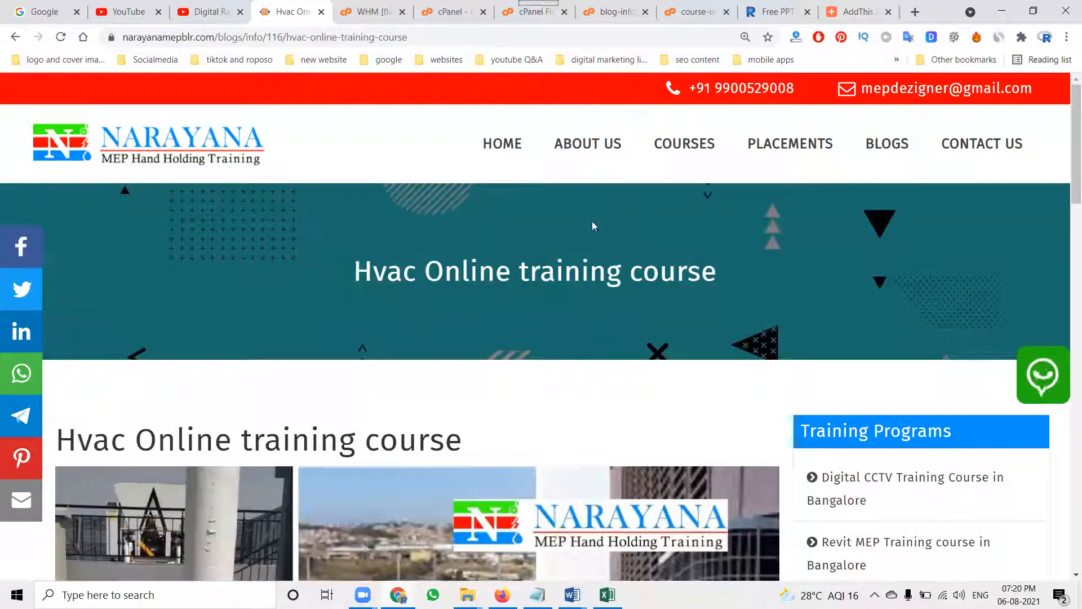
Step: Set the Floating tool's desktop vertical offset to 40%, update the tool and reload the blog post to check the placement
{"action": "left_click", "coordinate": [854, 11]}
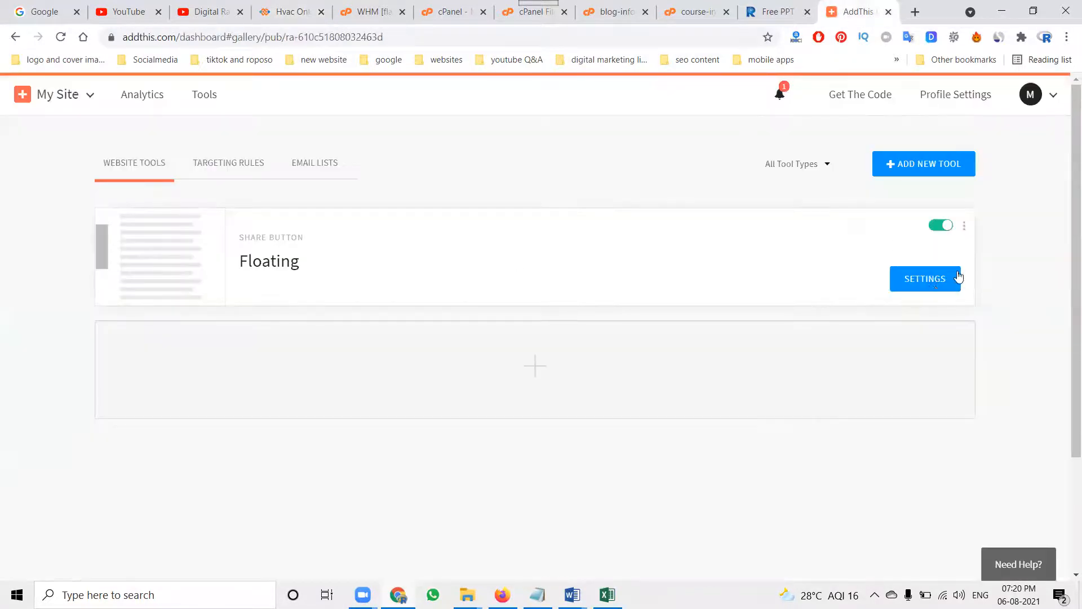
{"action": "left_click", "coordinate": [938, 279]}
{"action": "left_click", "coordinate": [169, 211]}
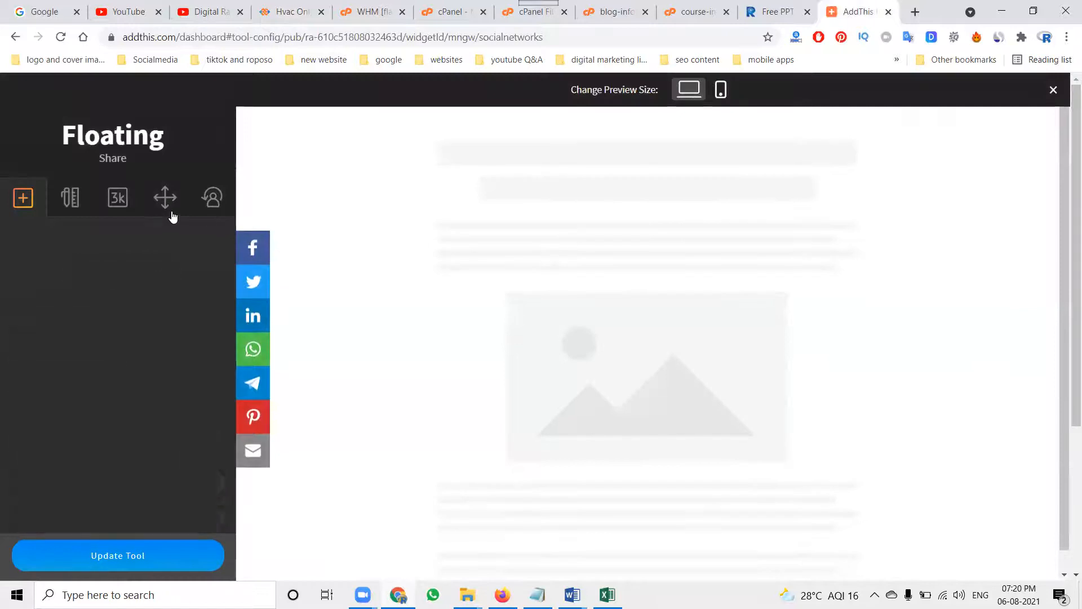
{"action": "left_click", "coordinate": [132, 527]}
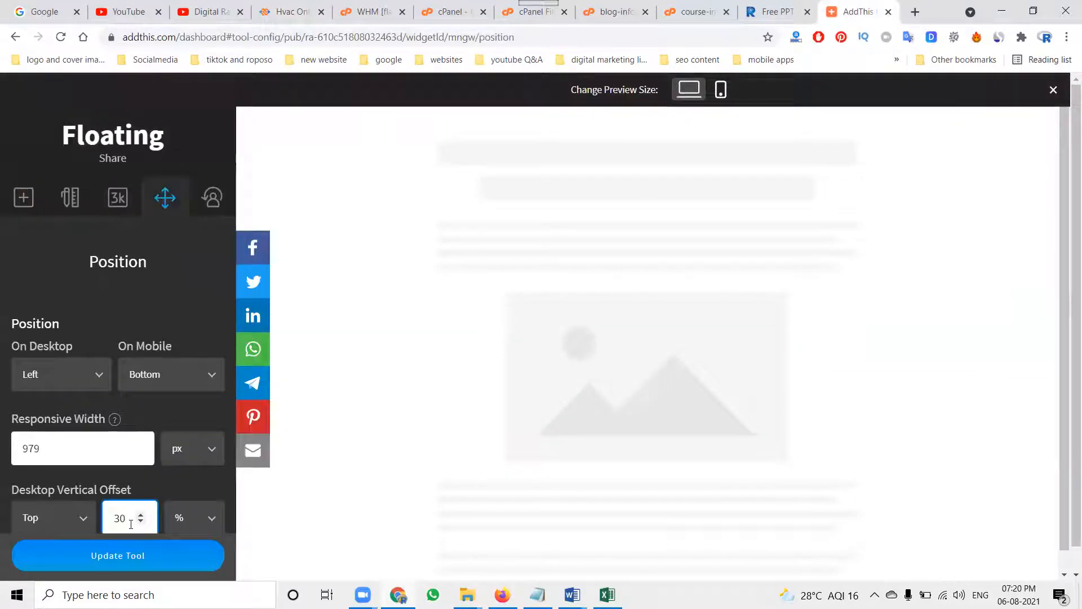
{"action": "type", "text": "40"}
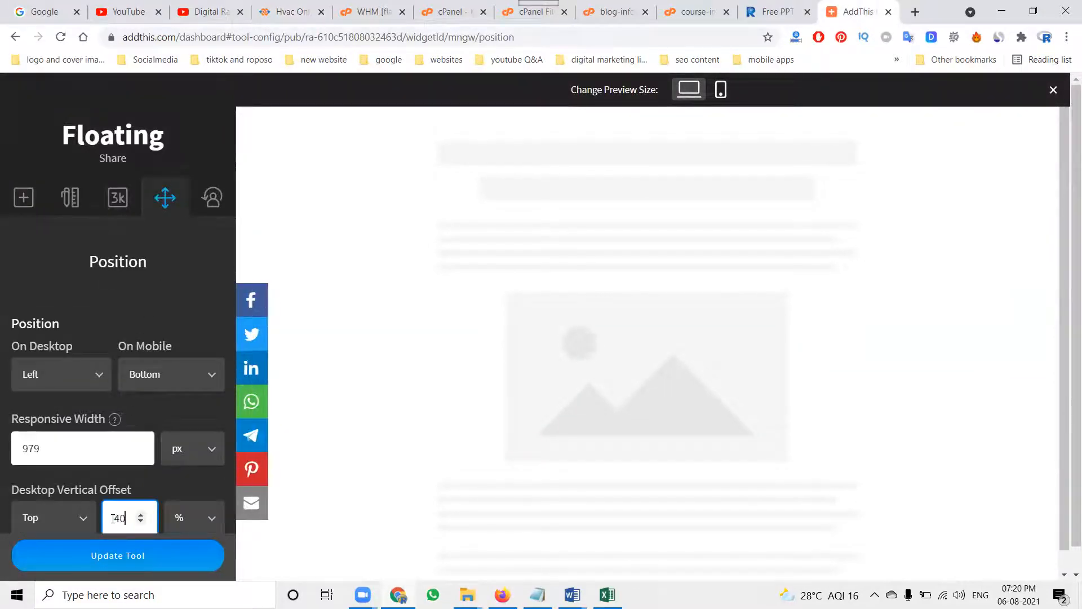
{"action": "left_click", "coordinate": [102, 555]}
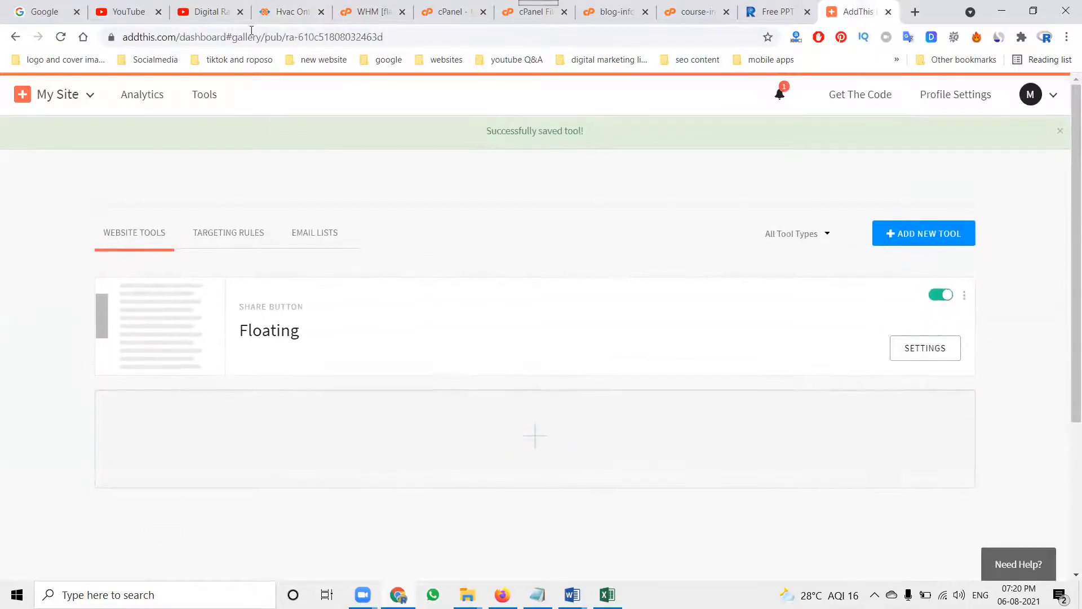
{"action": "left_click", "coordinate": [277, 4]}
{"action": "key", "text": "F5"}
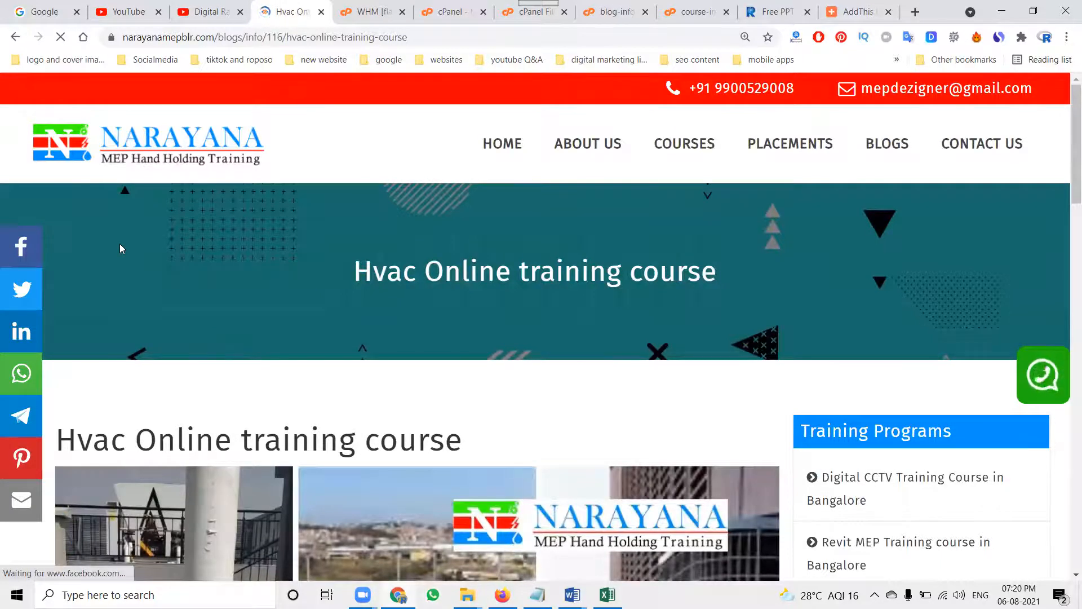
{"action": "scroll", "coordinate": [123, 248], "scroll_direction": "down", "scroll_amount": 12}
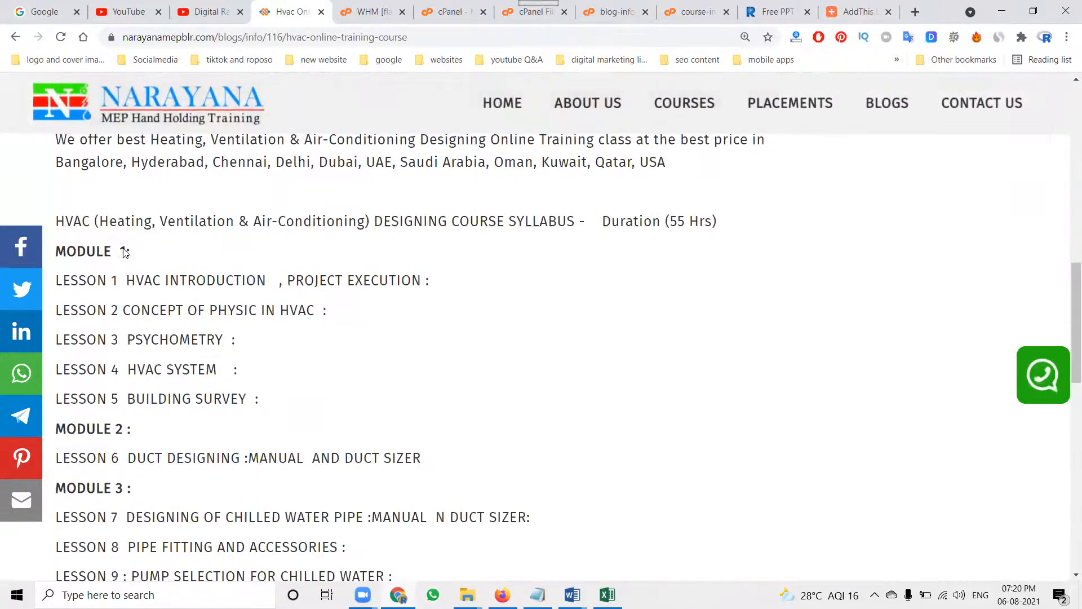
Step: Reopen the Floating tool's settings in AddThis and review its behavior options for showing or hiding the buttons
{"action": "left_click", "coordinate": [857, 11]}
{"action": "left_click", "coordinate": [931, 288]}
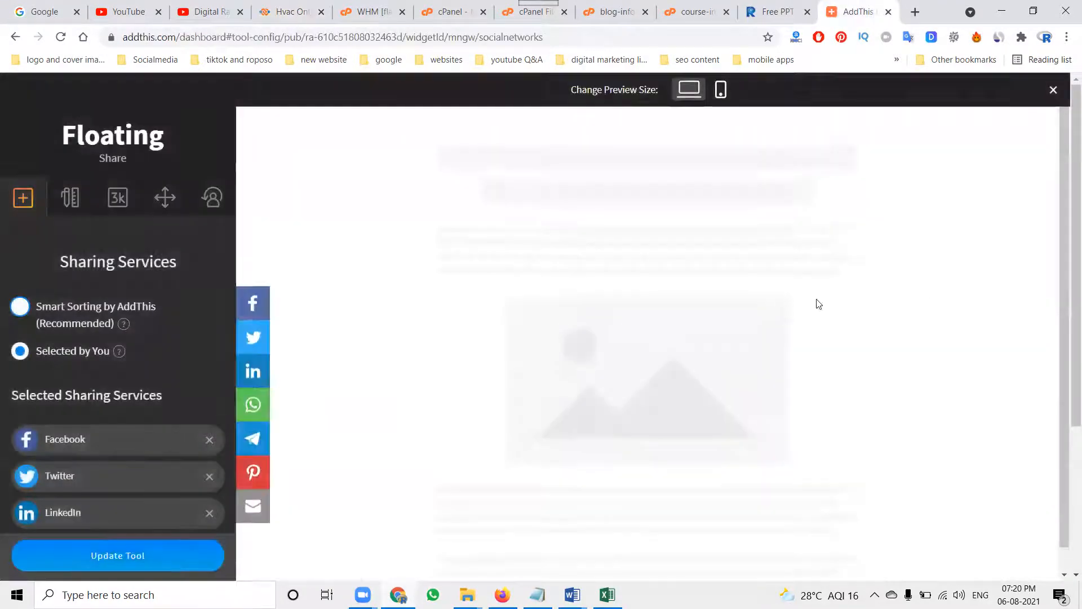
{"action": "left_click", "coordinate": [207, 204]}
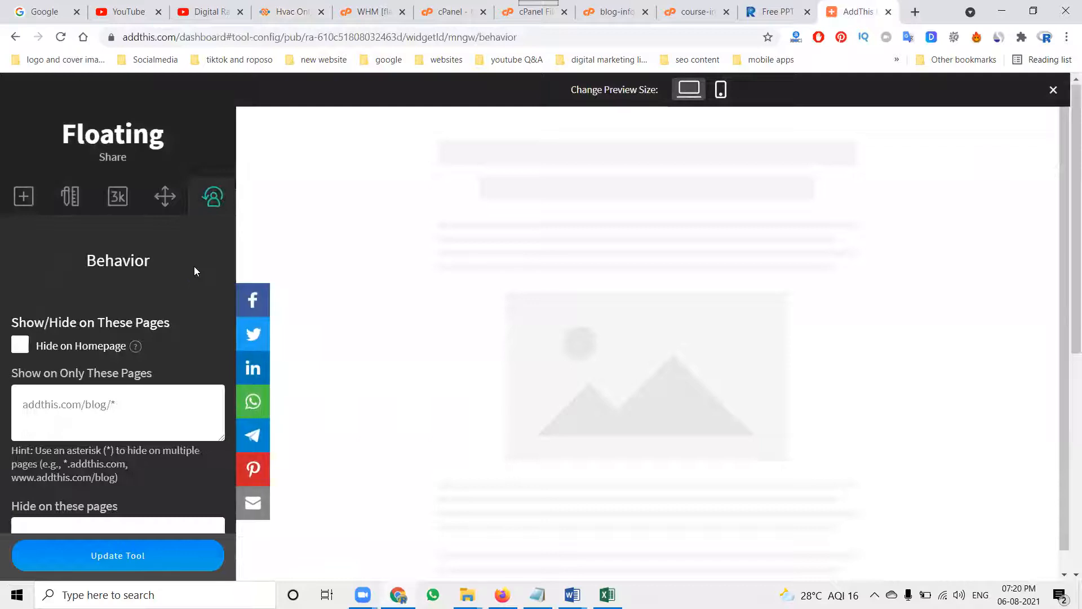
{"action": "scroll", "coordinate": [194, 266], "scroll_direction": "down", "scroll_amount": 2}
{"action": "scroll", "coordinate": [181, 236], "scroll_direction": "up", "scroll_amount": 2}
Step: Set the floating buttons' responsive width to 800 px, update the tool and return to the blog post
{"action": "left_click", "coordinate": [164, 205]}
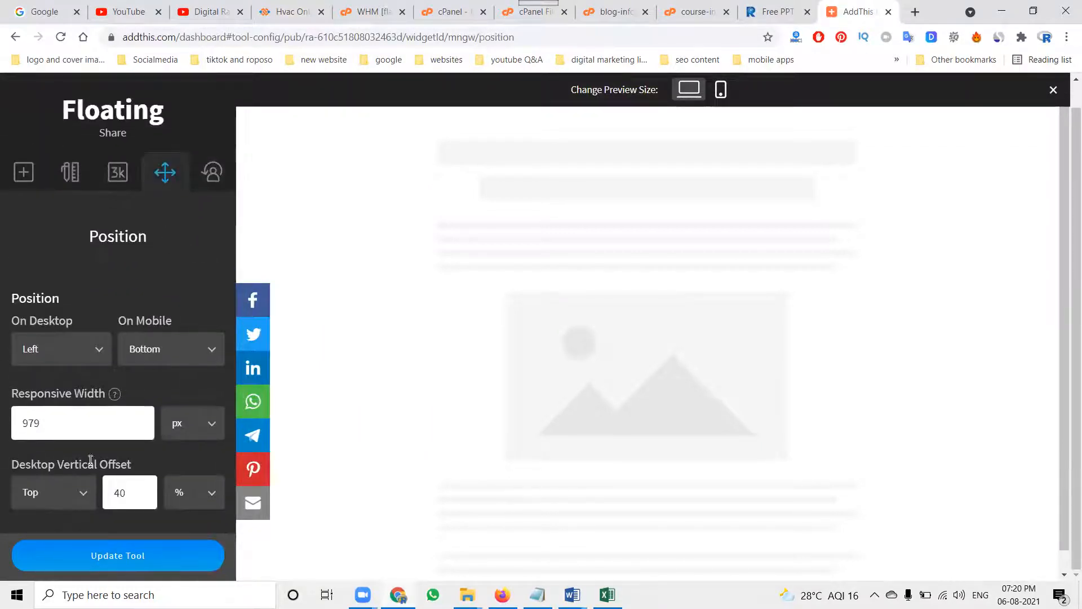
{"action": "left_click", "coordinate": [80, 496]}
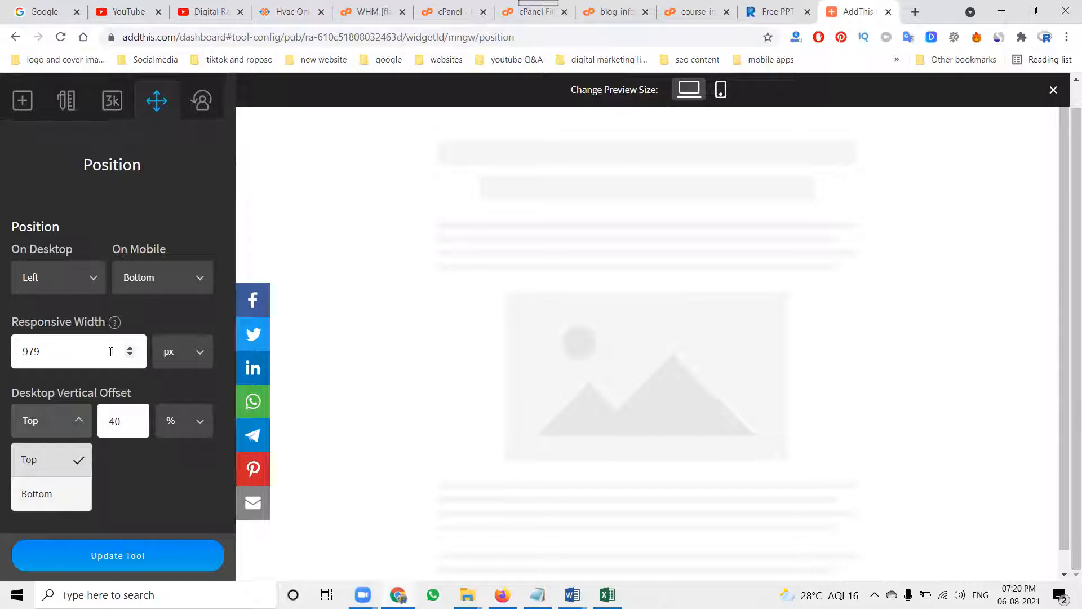
{"action": "left_click", "coordinate": [130, 354]}
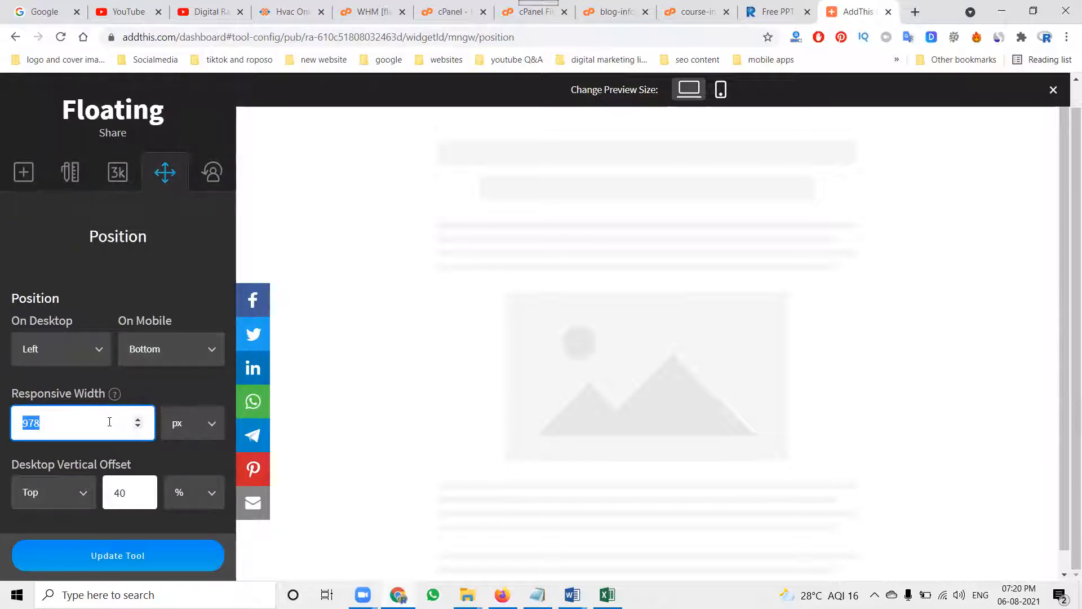
{"action": "type", "text": "800"}
{"action": "left_click", "coordinate": [152, 560]}
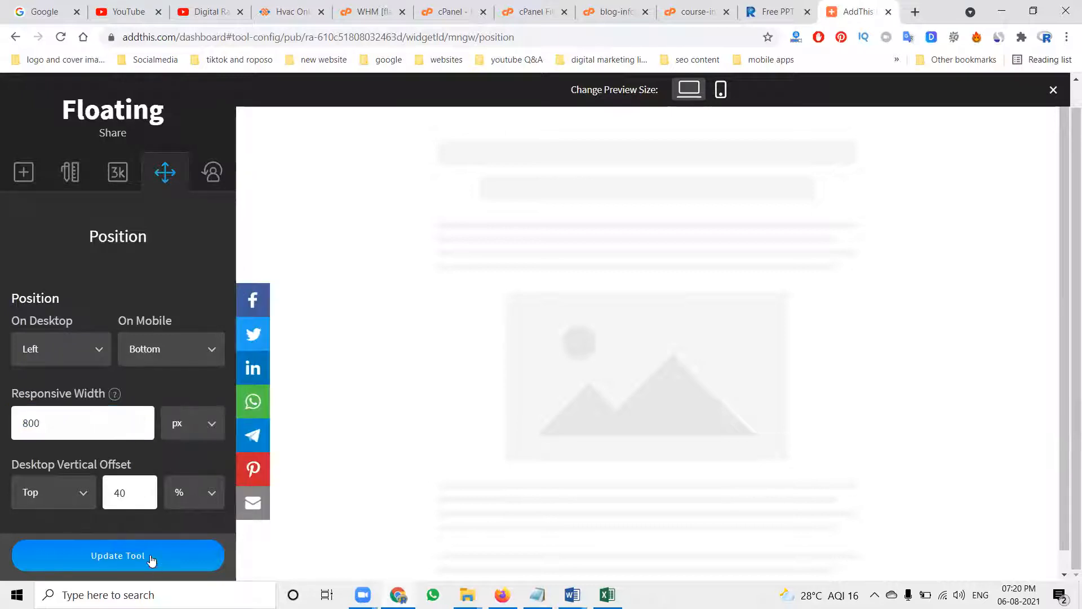
{"action": "left_click", "coordinate": [287, 11]}
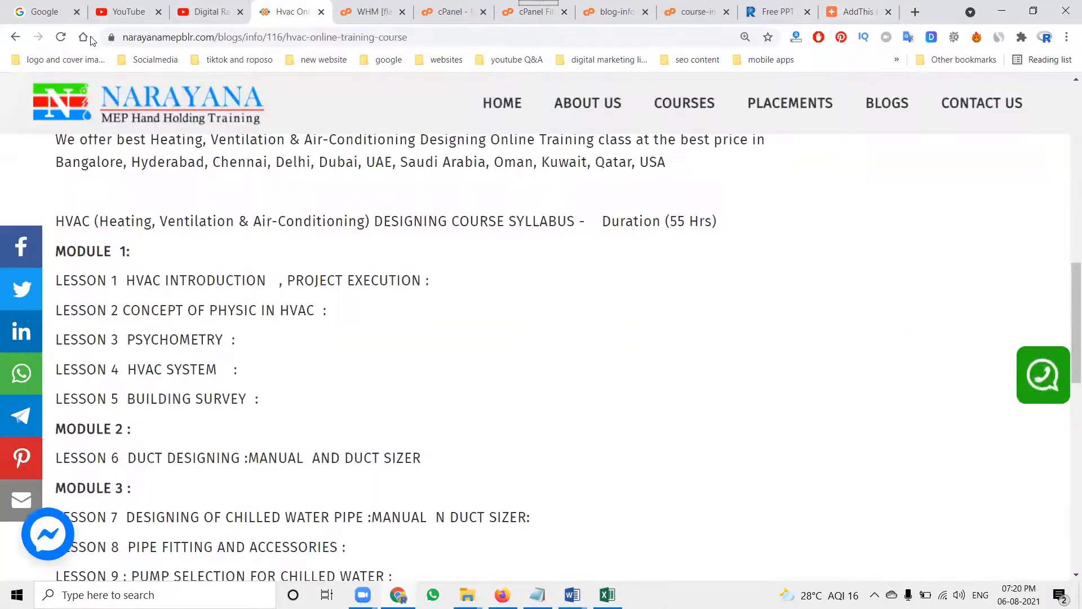
Step: Reload the blog post to check the buttons and review the mobile size options in the Floating tool's design settings
{"action": "left_click", "coordinate": [60, 37]}
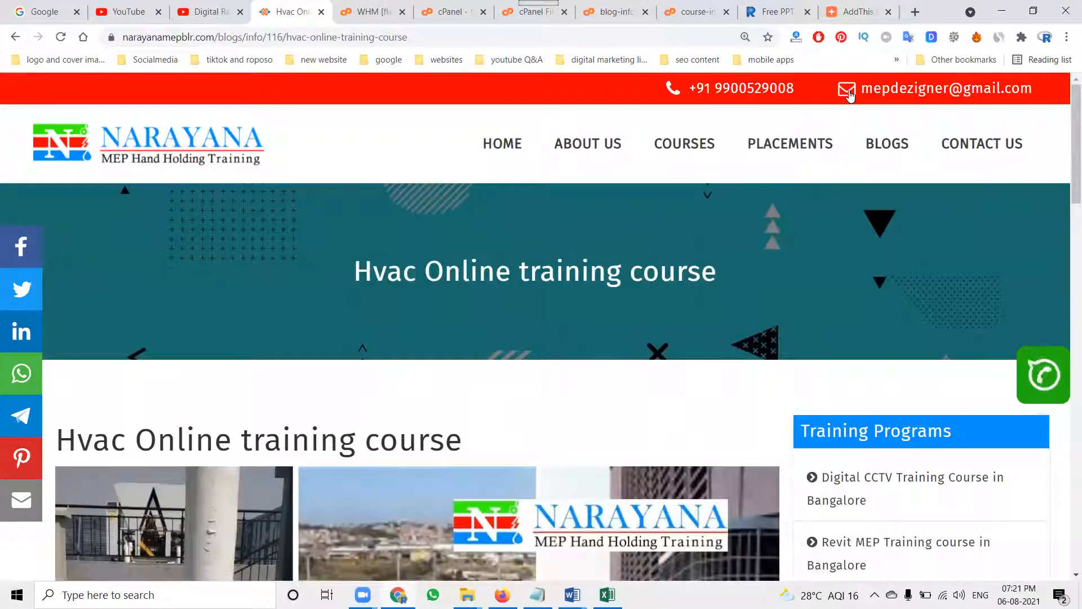
{"action": "left_click", "coordinate": [856, 11]}
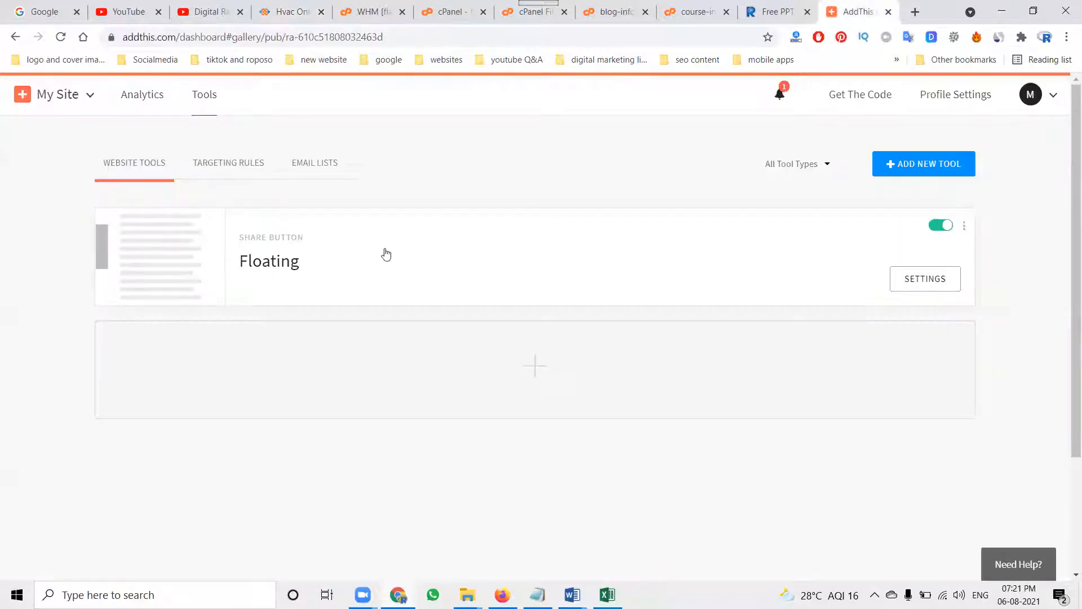
{"action": "left_click", "coordinate": [912, 276]}
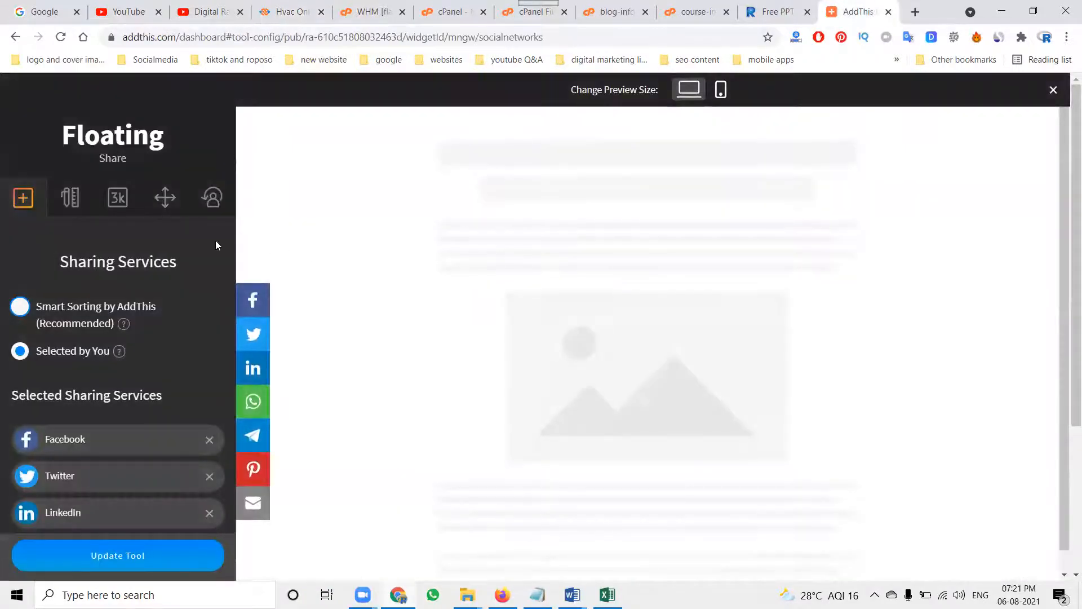
{"action": "left_click", "coordinate": [63, 206]}
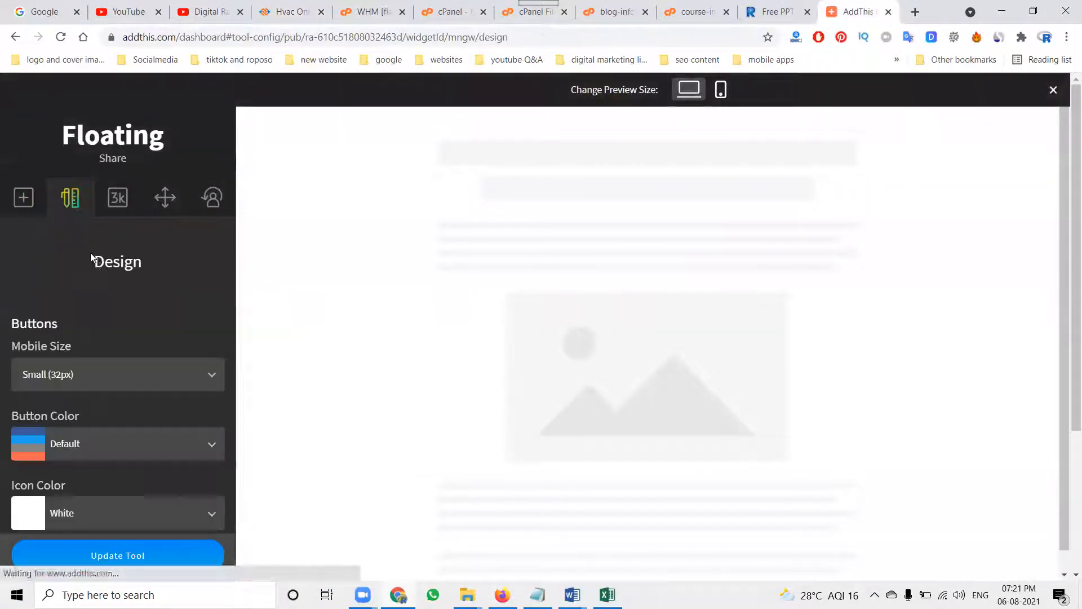
{"action": "scroll", "coordinate": [104, 276], "scroll_direction": "down", "scroll_amount": 2}
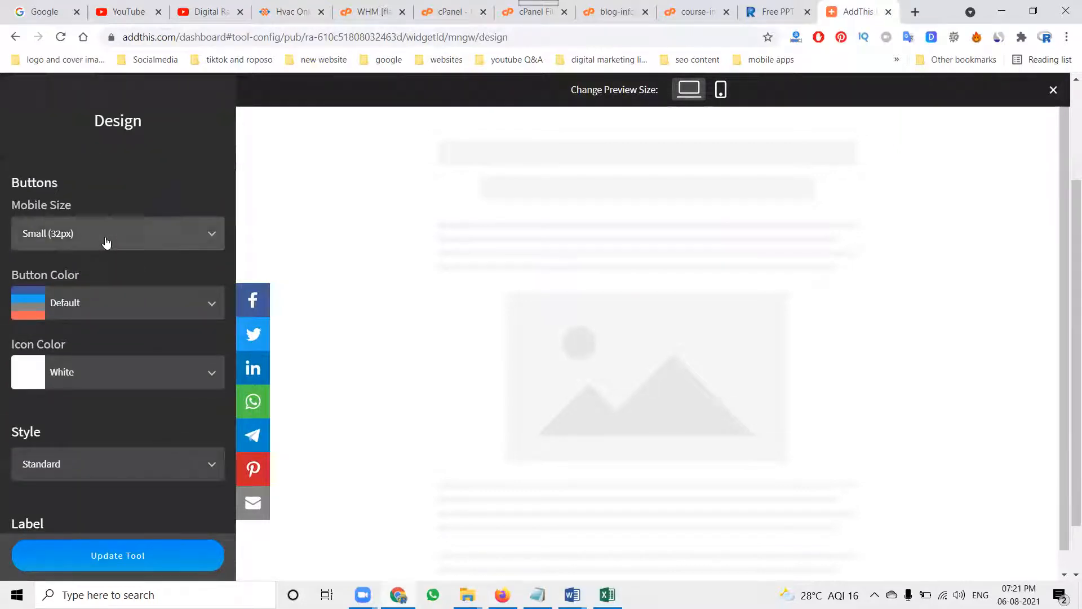
{"action": "left_click", "coordinate": [106, 241]}
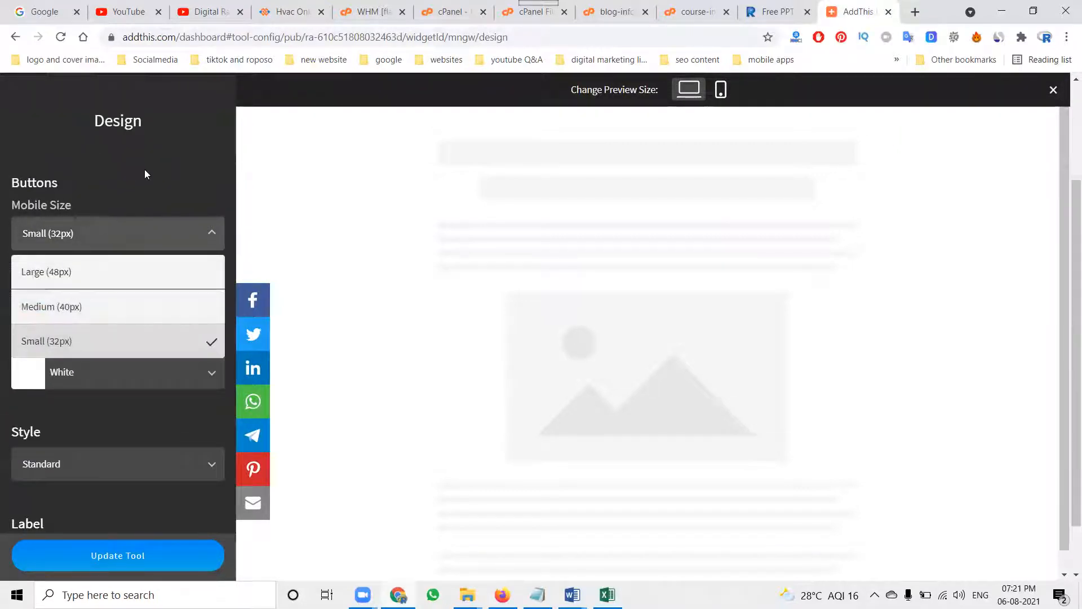
{"action": "left_click", "coordinate": [145, 170]}
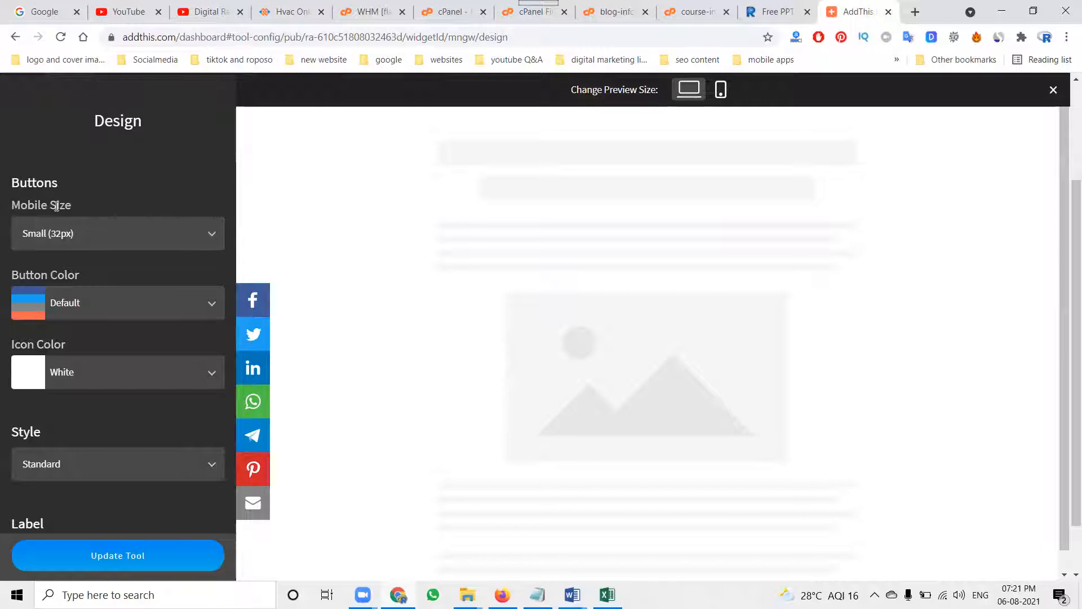
{"action": "scroll", "coordinate": [57, 213], "scroll_direction": "up", "scroll_amount": 1}
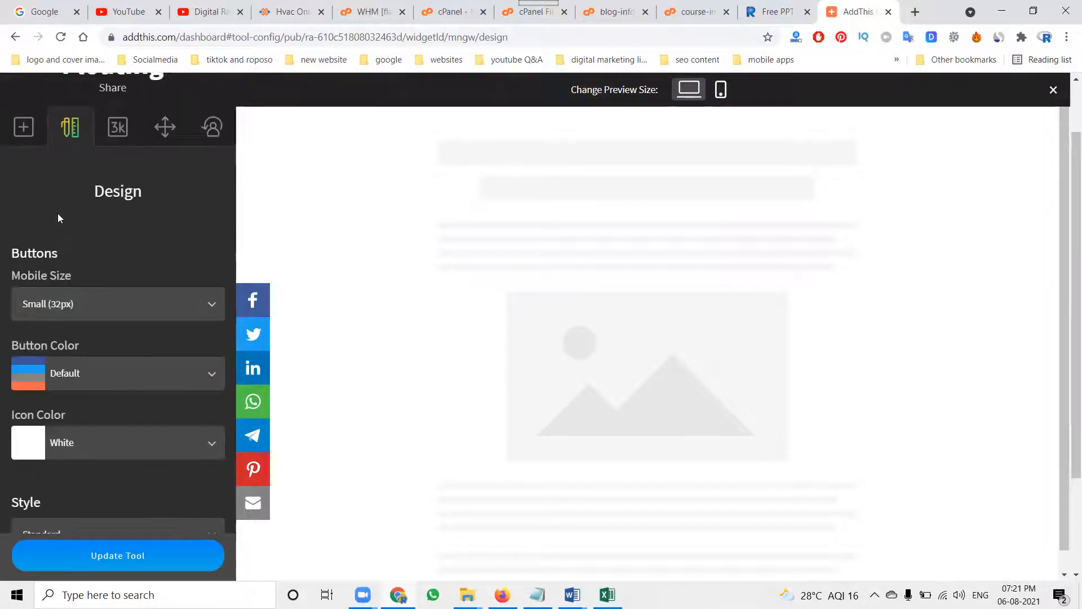
{"action": "scroll", "coordinate": [107, 268], "scroll_direction": "down", "scroll_amount": 2}
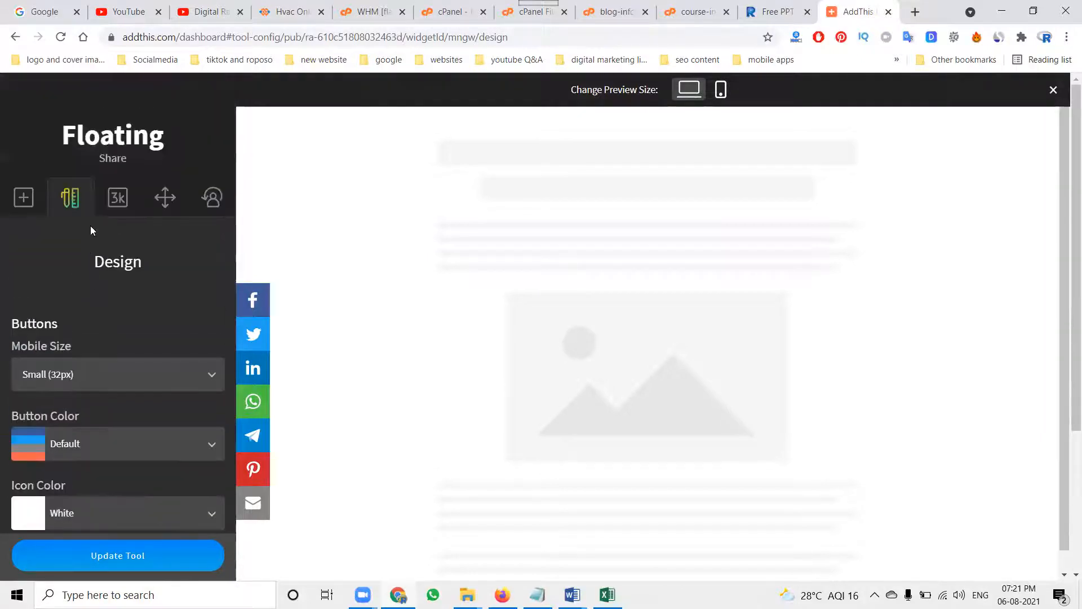
Step: Try the Medium (40px) mobile button size, set it back to Small (32px) and update the tool
{"action": "left_click", "coordinate": [67, 374]}
{"action": "left_click", "coordinate": [51, 446]}
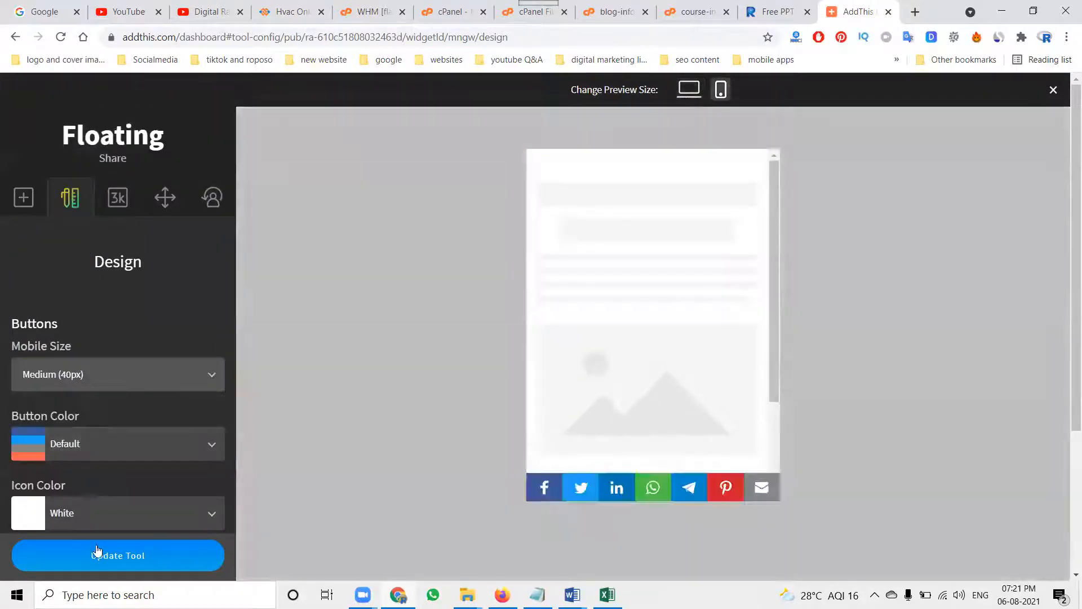
{"action": "left_click", "coordinate": [69, 385]}
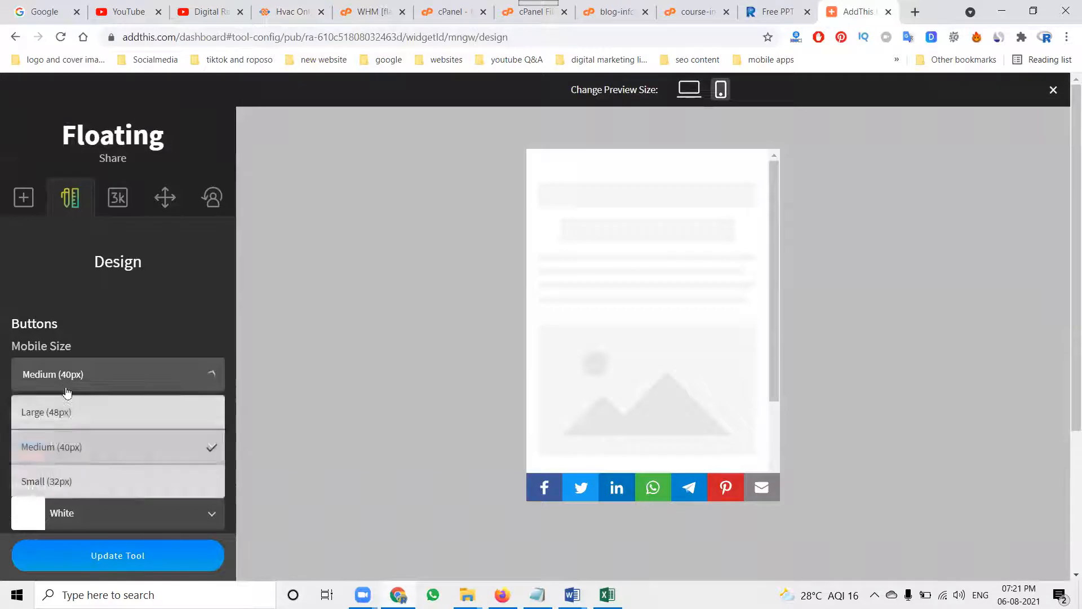
{"action": "left_click", "coordinate": [28, 478]}
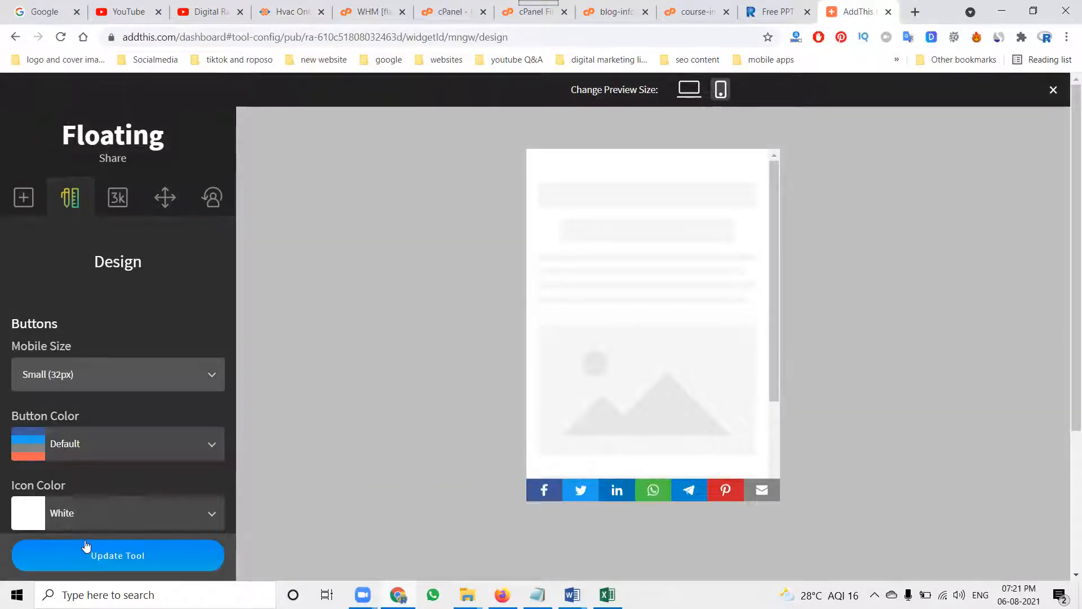
{"action": "left_click", "coordinate": [92, 558]}
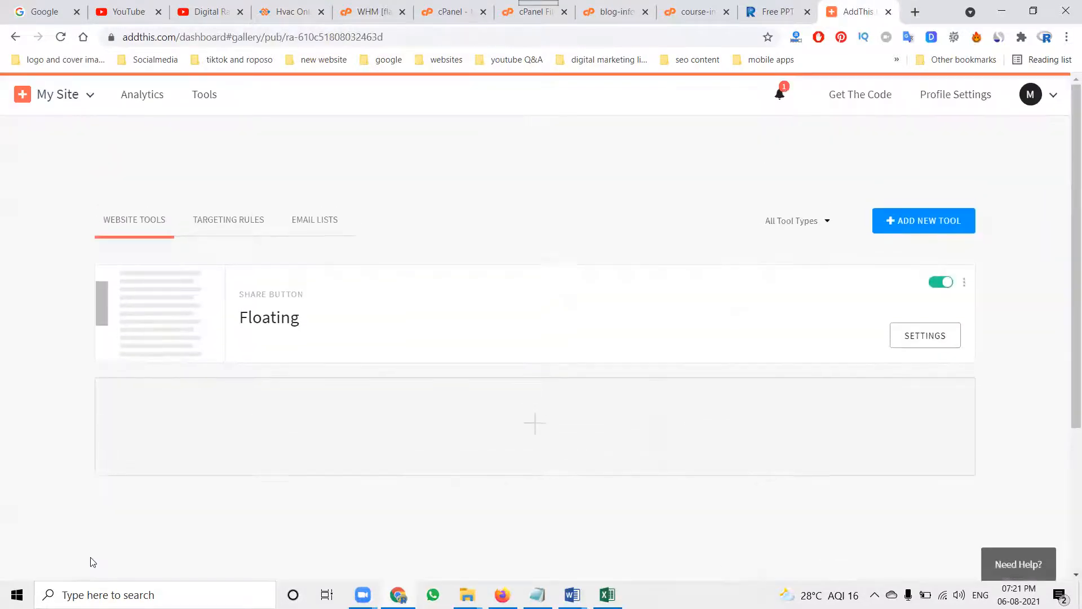
Step: Try the Individual, Total and Individual & Total share counter types on the Floating tool and set the type back to None
{"action": "left_click", "coordinate": [925, 348]}
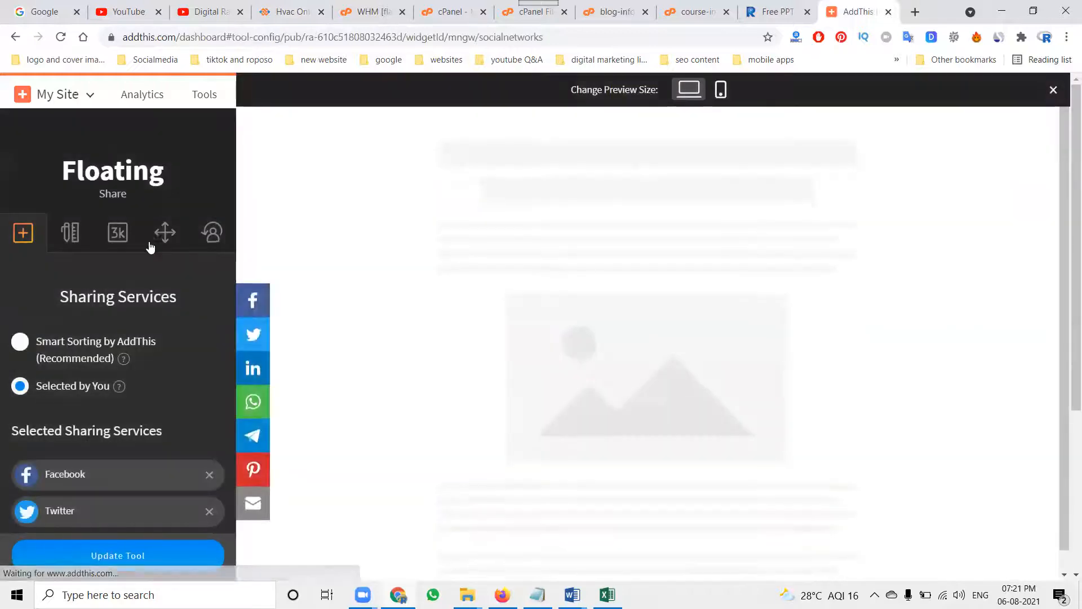
{"action": "left_click", "coordinate": [118, 233]}
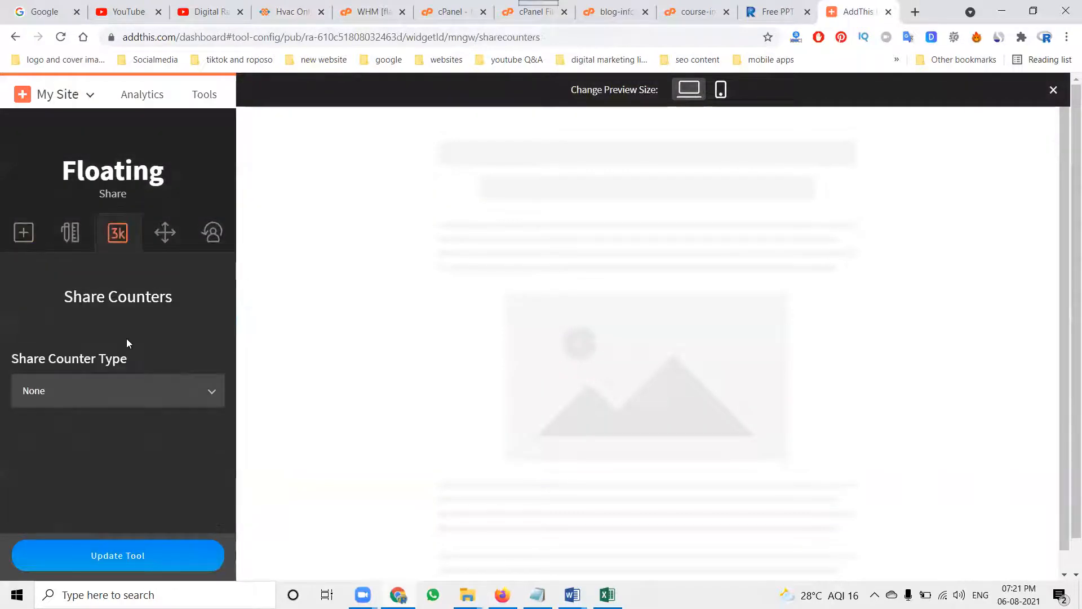
{"action": "left_click", "coordinate": [59, 398]}
{"action": "left_click", "coordinate": [59, 430]}
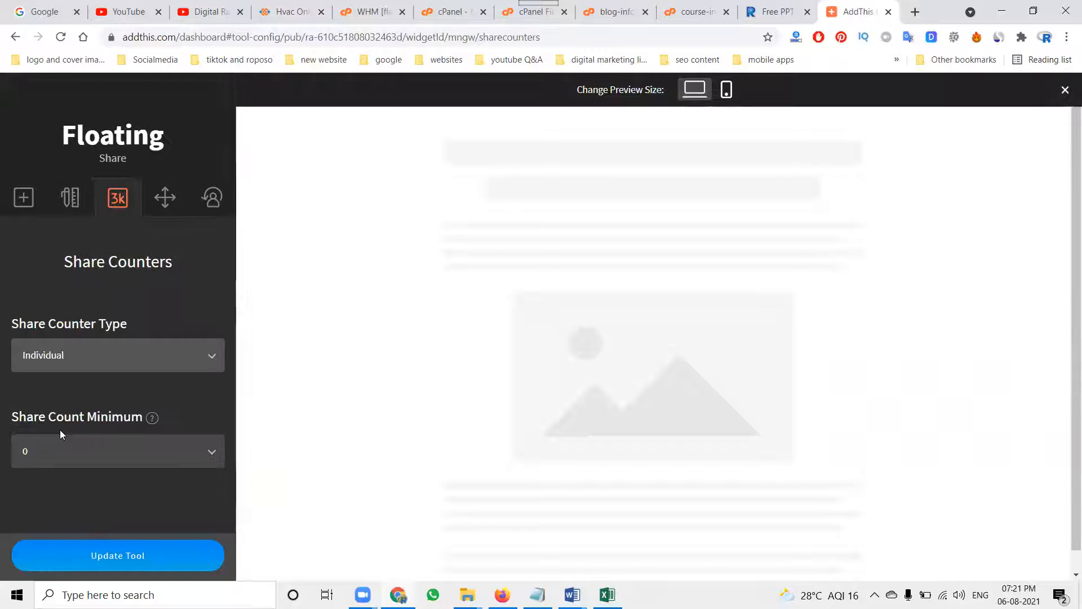
{"action": "left_click", "coordinate": [76, 367]}
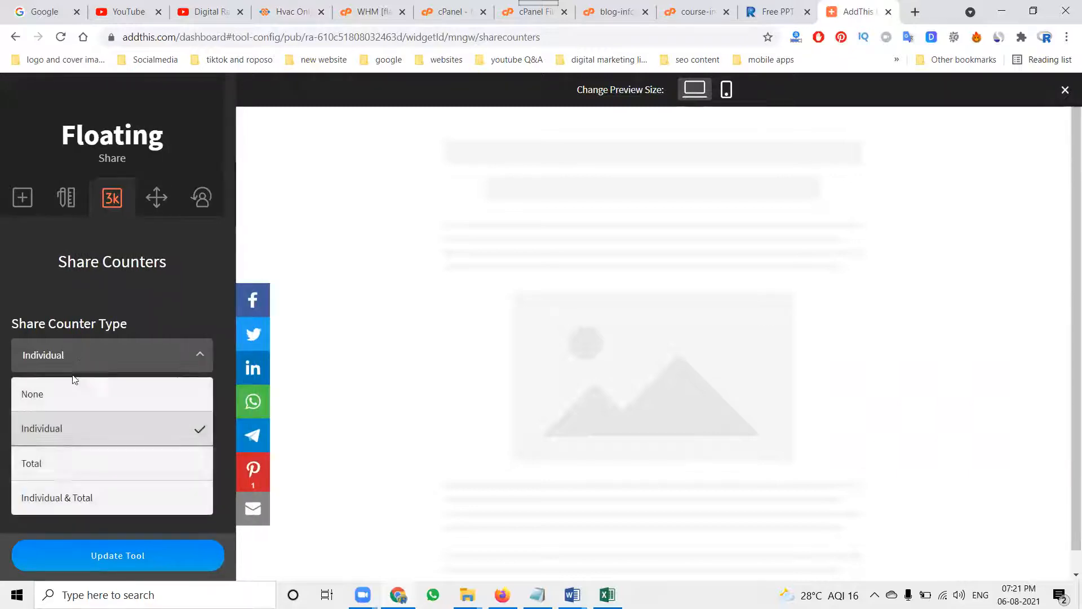
{"action": "left_click", "coordinate": [66, 465]}
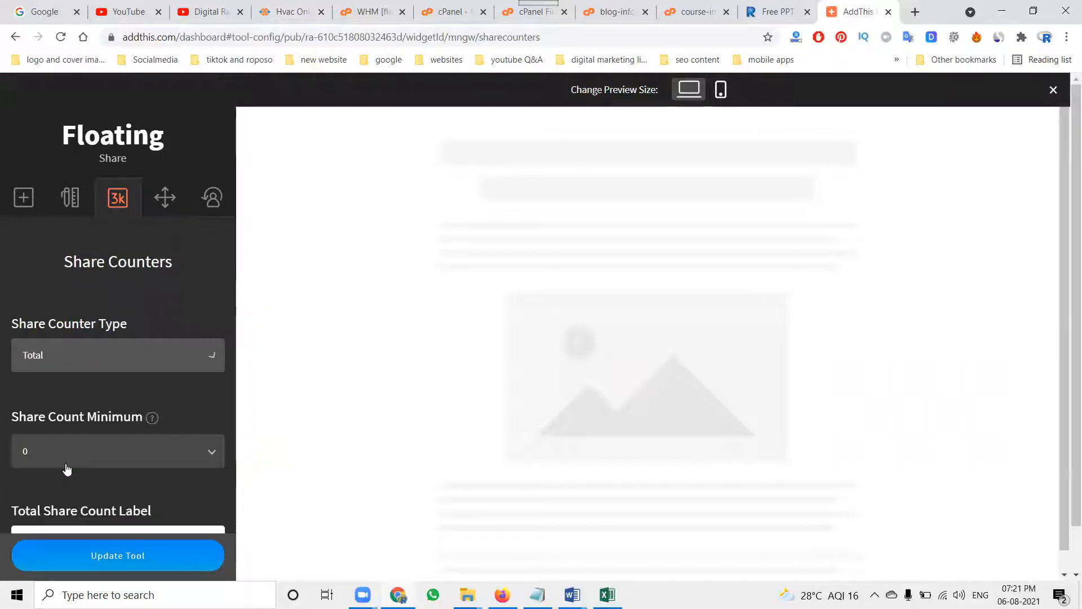
{"action": "left_click", "coordinate": [80, 371]}
{"action": "left_click", "coordinate": [52, 497]}
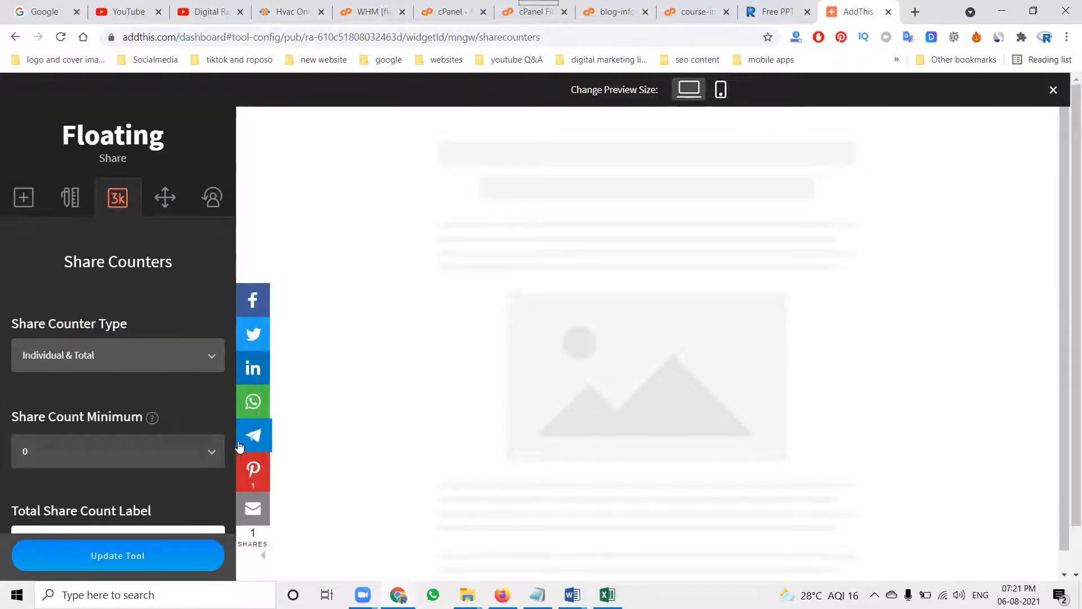
{"action": "left_click", "coordinate": [69, 365]}
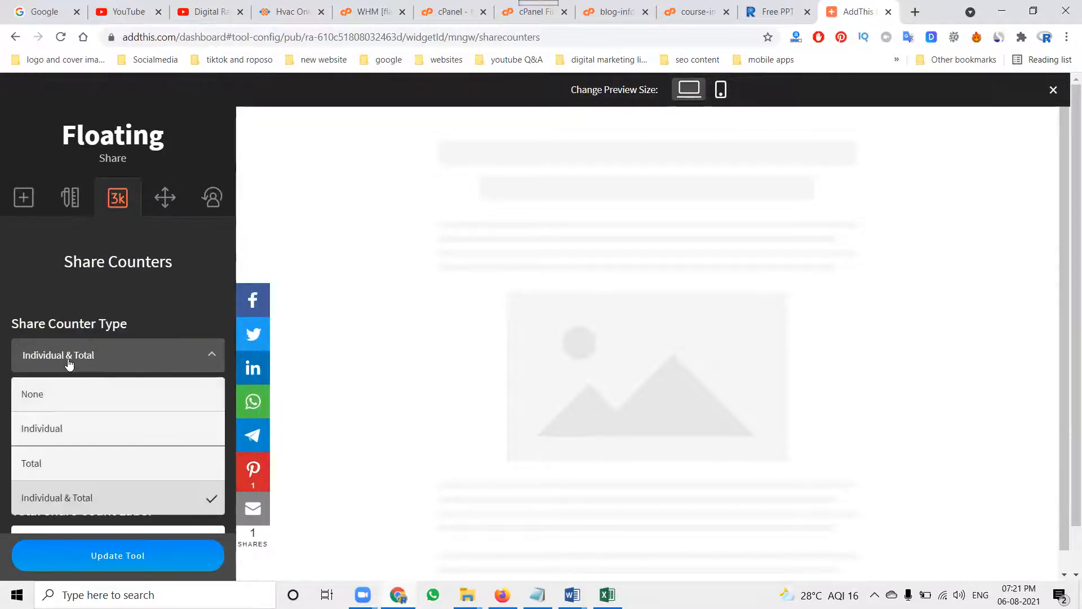
{"action": "left_click", "coordinate": [57, 394]}
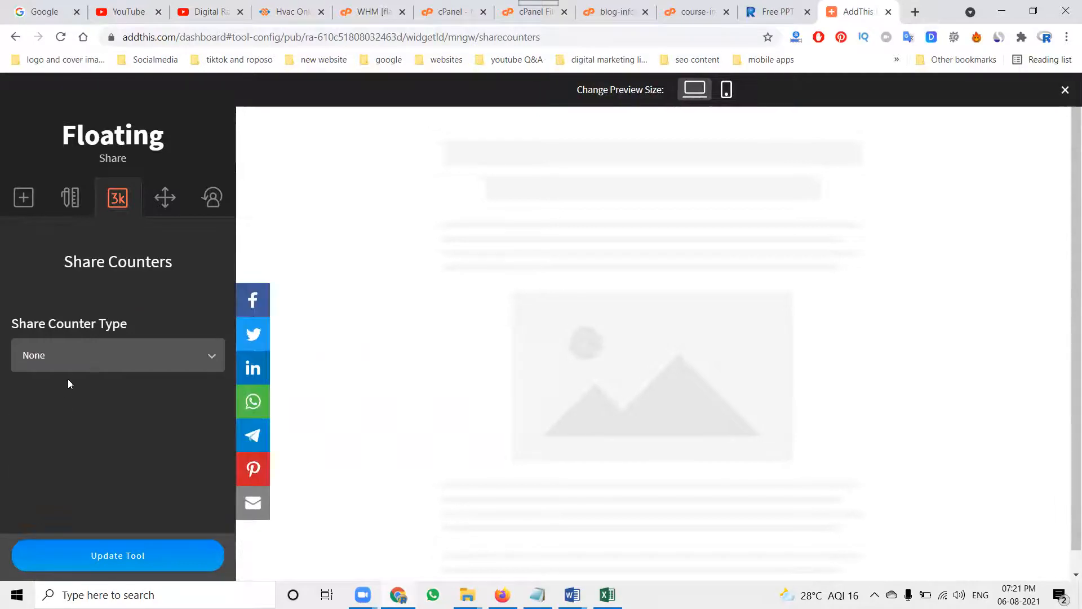
Step: Set the floating buttons' mobile position to Hide, update the tool and reload the blog post
{"action": "left_click", "coordinate": [166, 197]}
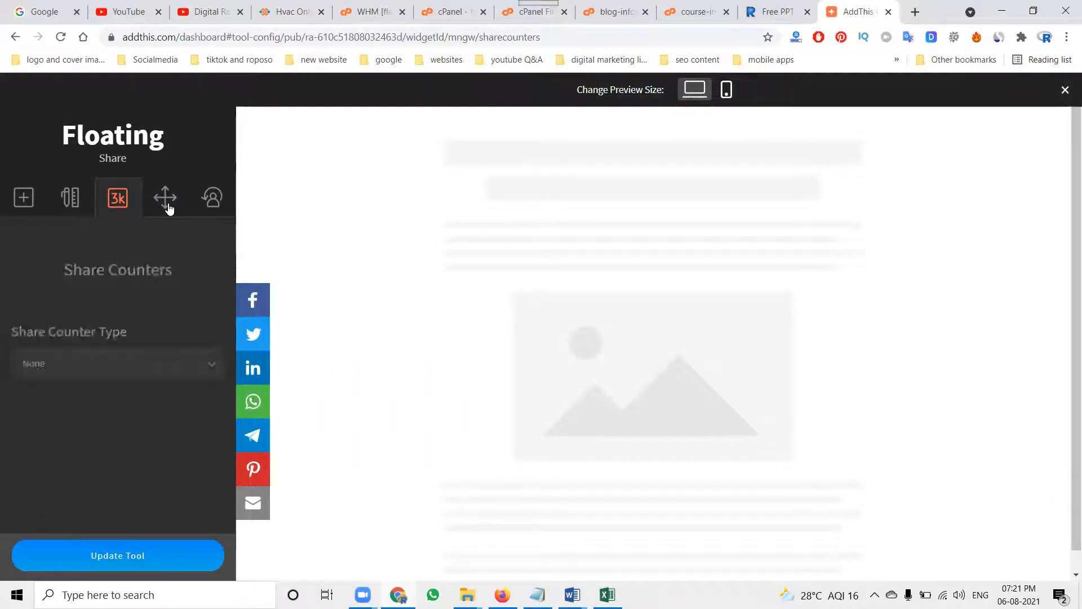
{"action": "scroll", "coordinate": [151, 313], "scroll_direction": "down", "scroll_amount": 1}
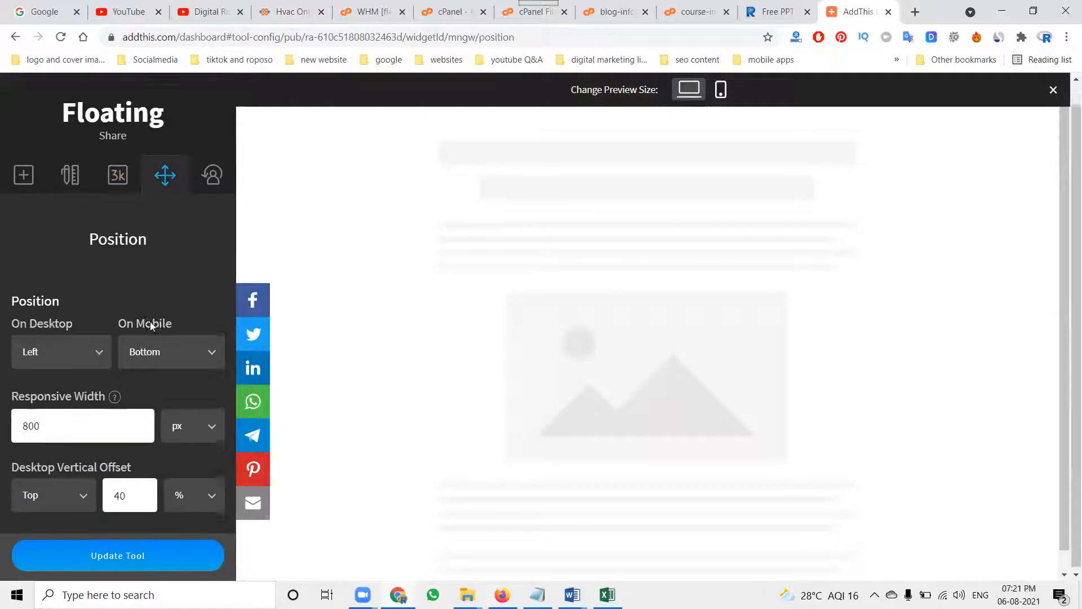
{"action": "left_click", "coordinate": [167, 353]}
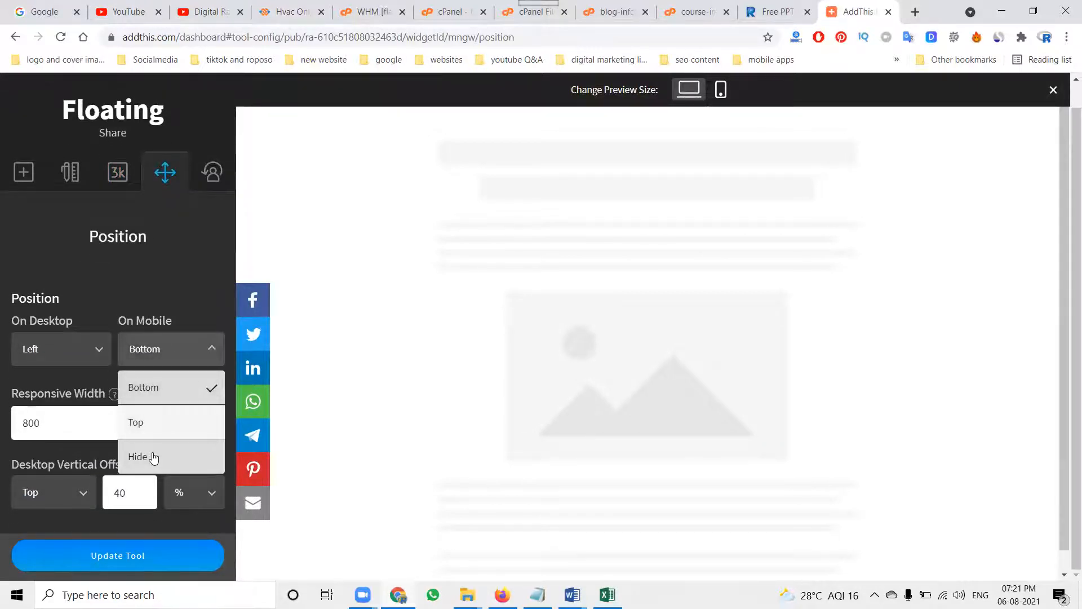
{"action": "left_click", "coordinate": [183, 453]}
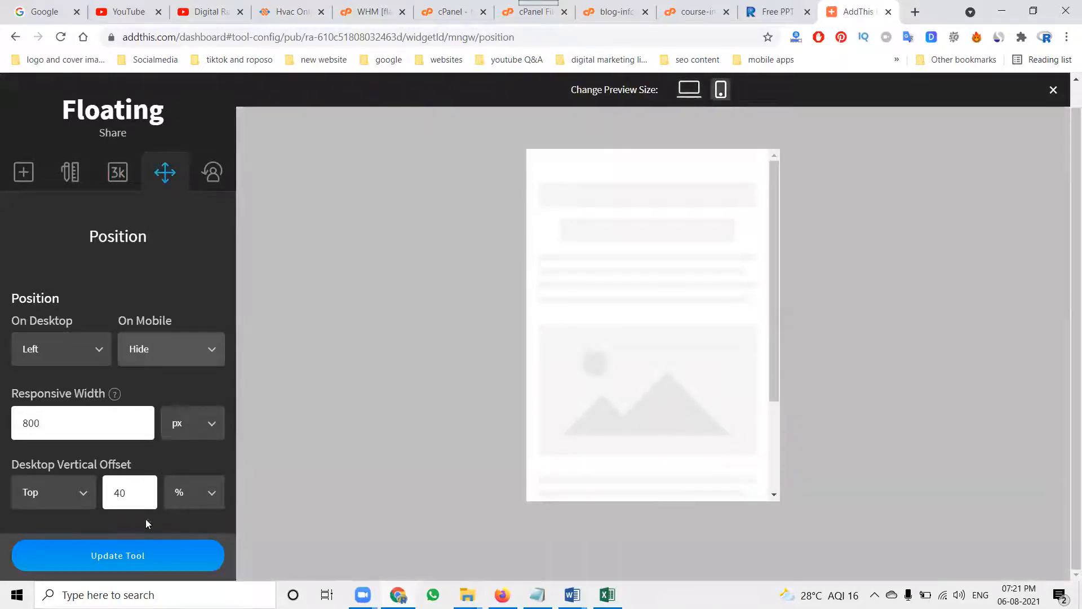
{"action": "left_click", "coordinate": [690, 89]}
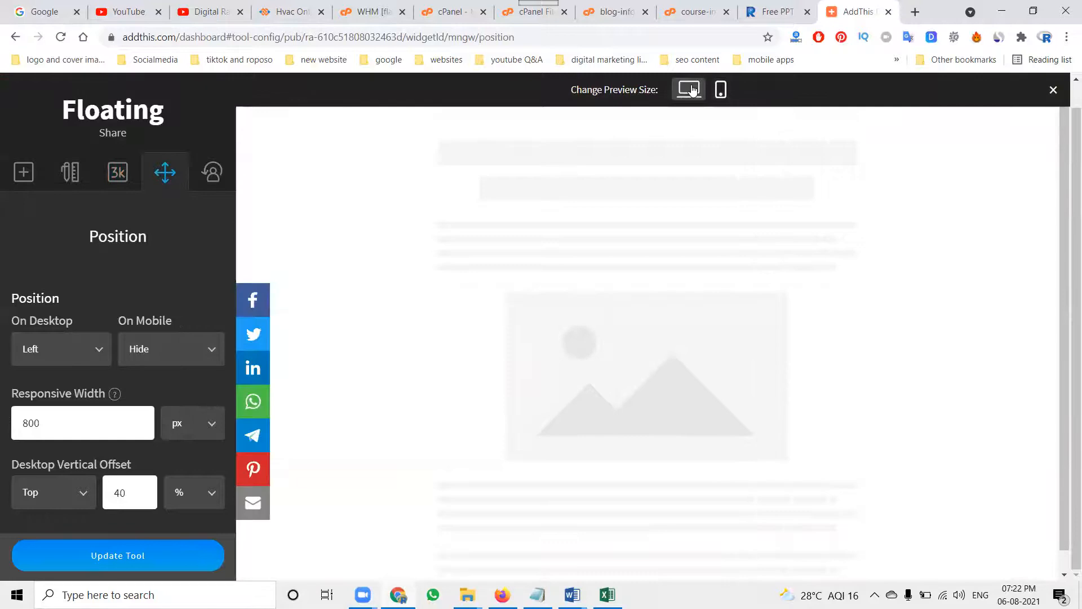
{"action": "left_click", "coordinate": [144, 556]}
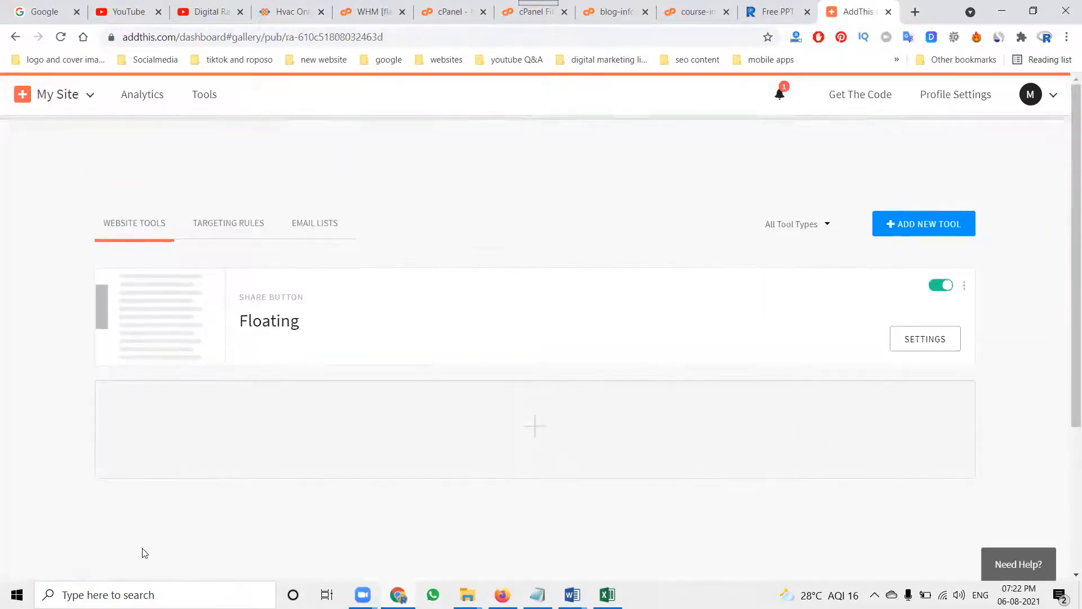
{"action": "left_click", "coordinate": [296, 13]}
{"action": "left_click", "coordinate": [61, 37]}
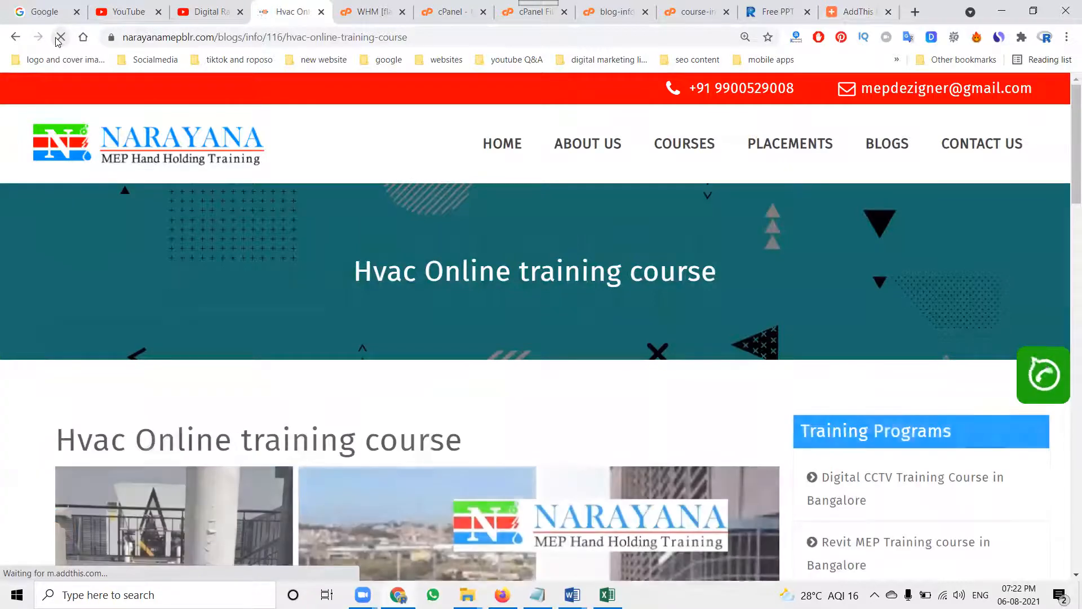
Step: Reopen the Floating tool's settings and review its design, share counter and position options, comparing the mobile and desktop previews
{"action": "left_click", "coordinate": [857, 12]}
{"action": "left_click", "coordinate": [923, 282]}
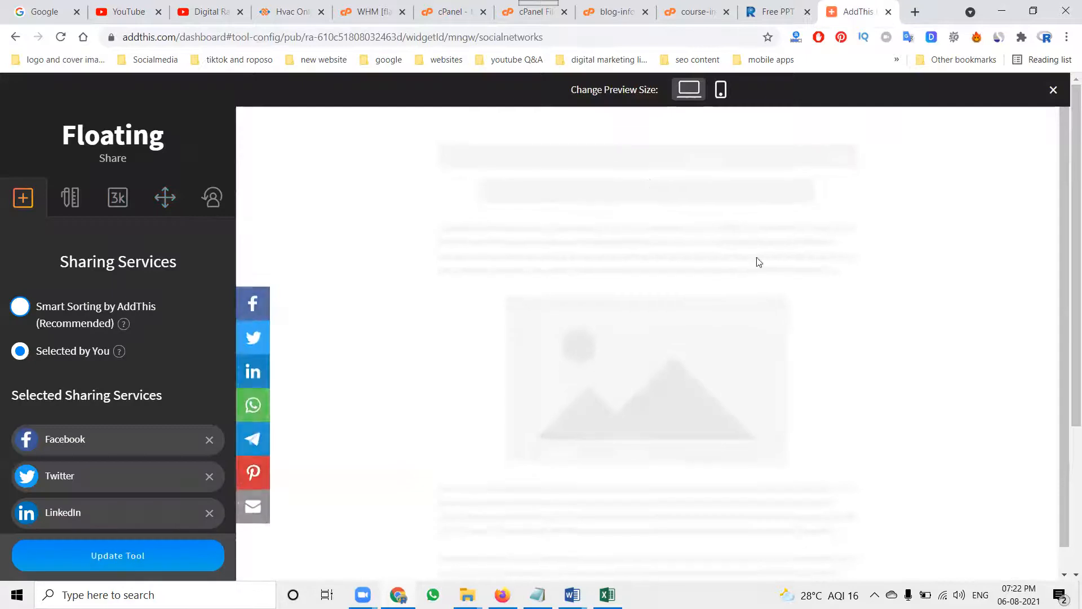
{"action": "left_click", "coordinate": [114, 202]}
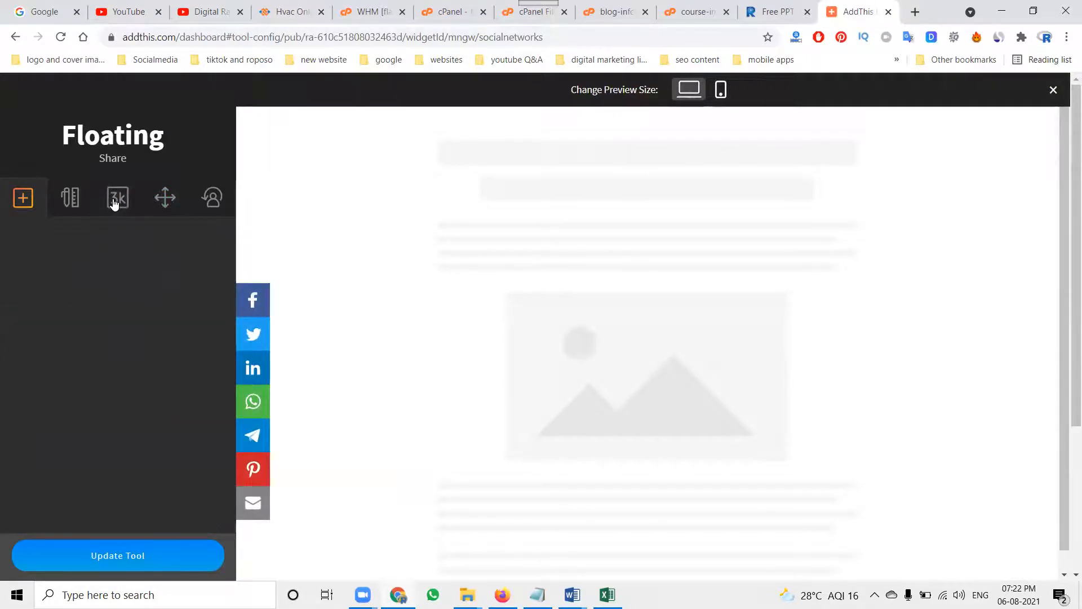
{"action": "left_click", "coordinate": [74, 209]}
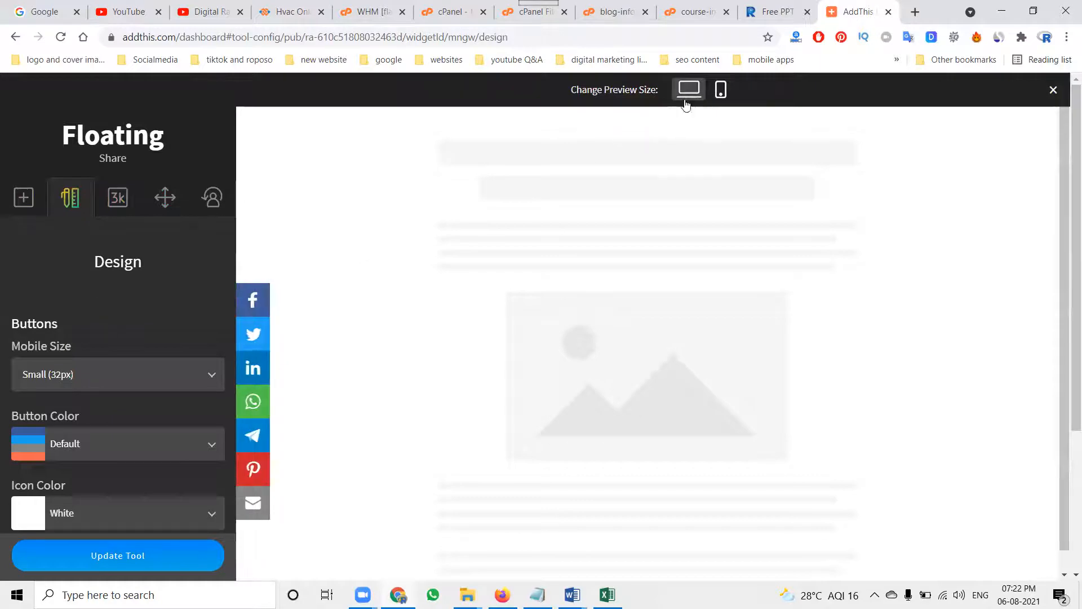
{"action": "left_click", "coordinate": [721, 91]}
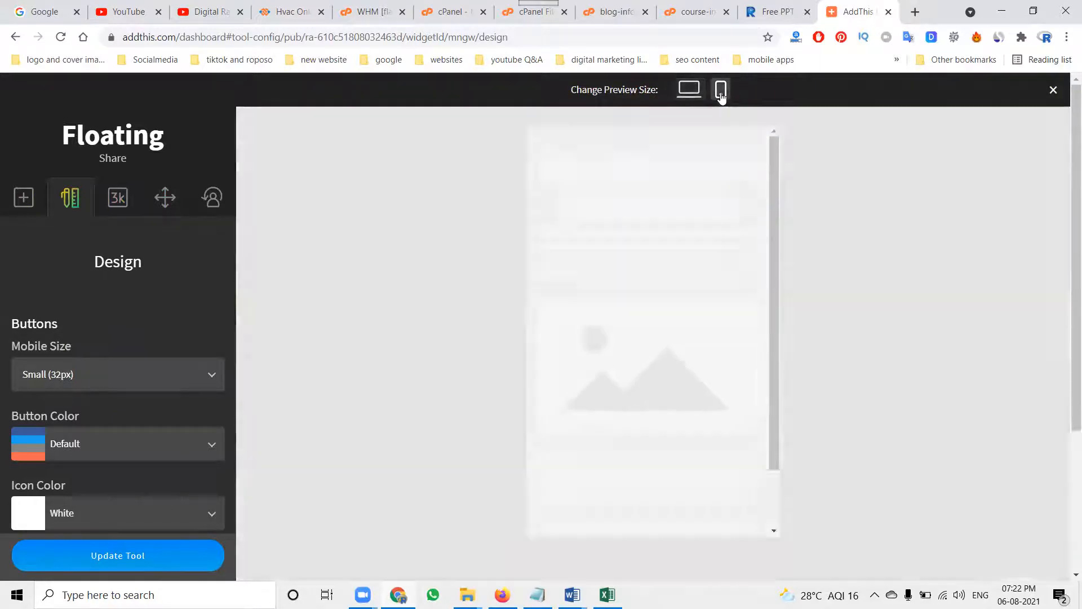
{"action": "left_click", "coordinate": [689, 93]}
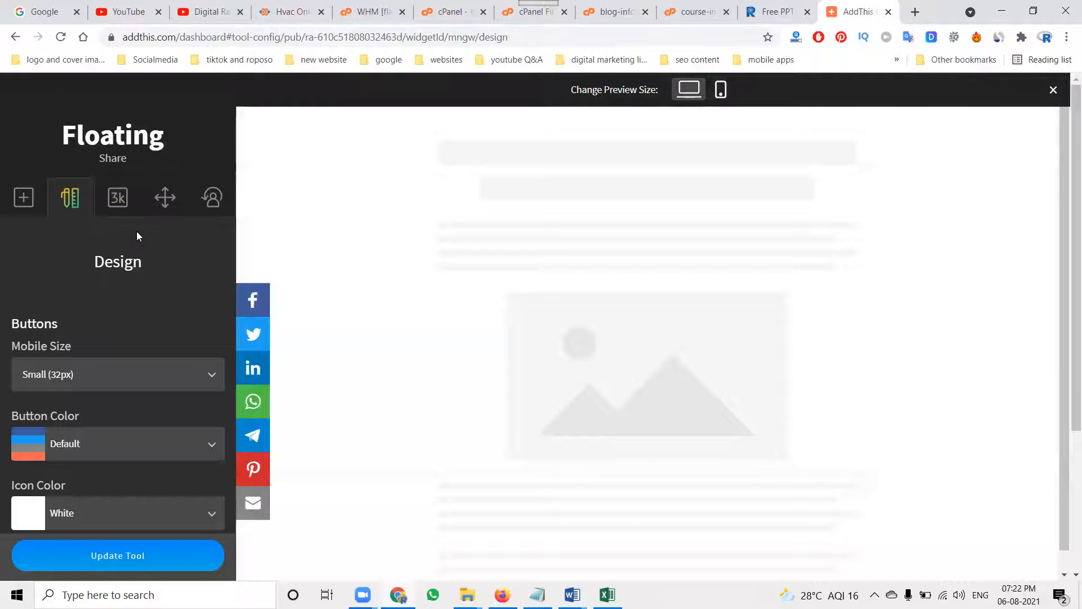
{"action": "left_click", "coordinate": [121, 207]}
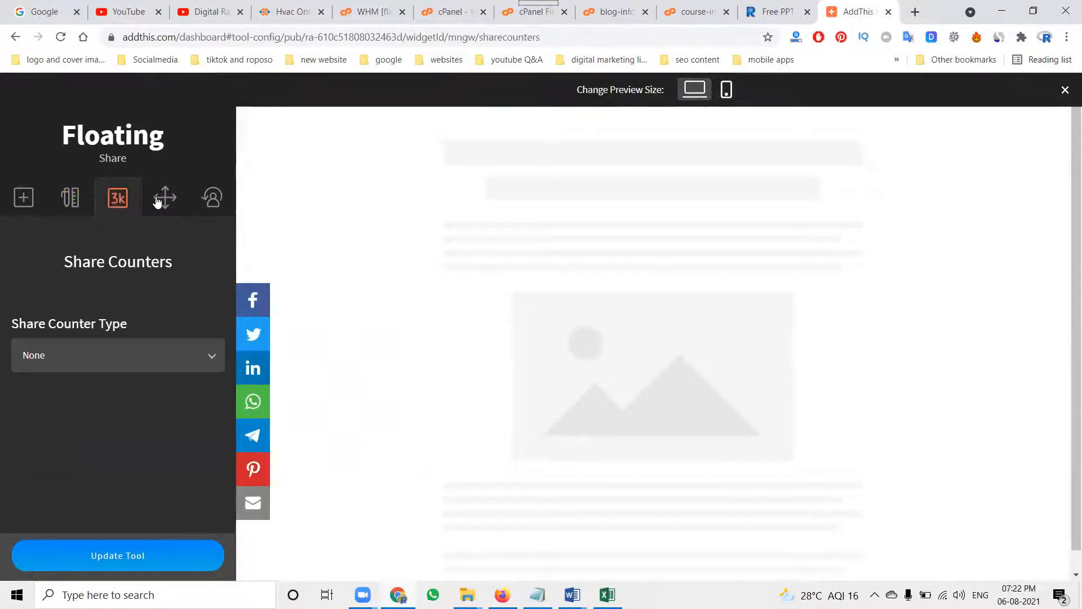
{"action": "left_click", "coordinate": [158, 201]}
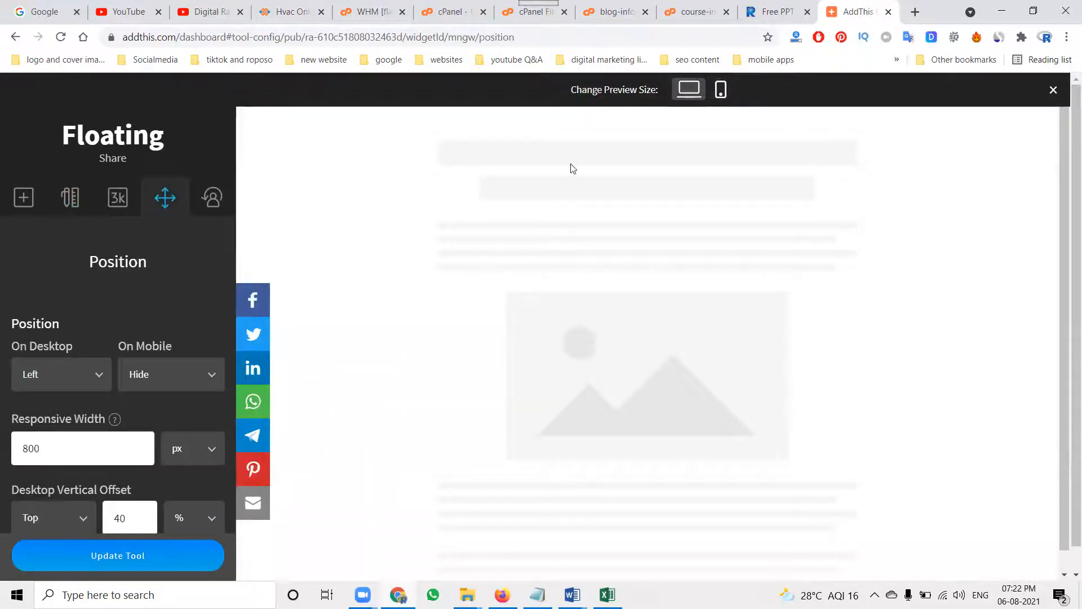
Step: Keep the mobile position on Hide, compare the mobile and desktop previews, and update the Floating tool
{"action": "scroll", "coordinate": [180, 318], "scroll_direction": "down", "scroll_amount": 1}
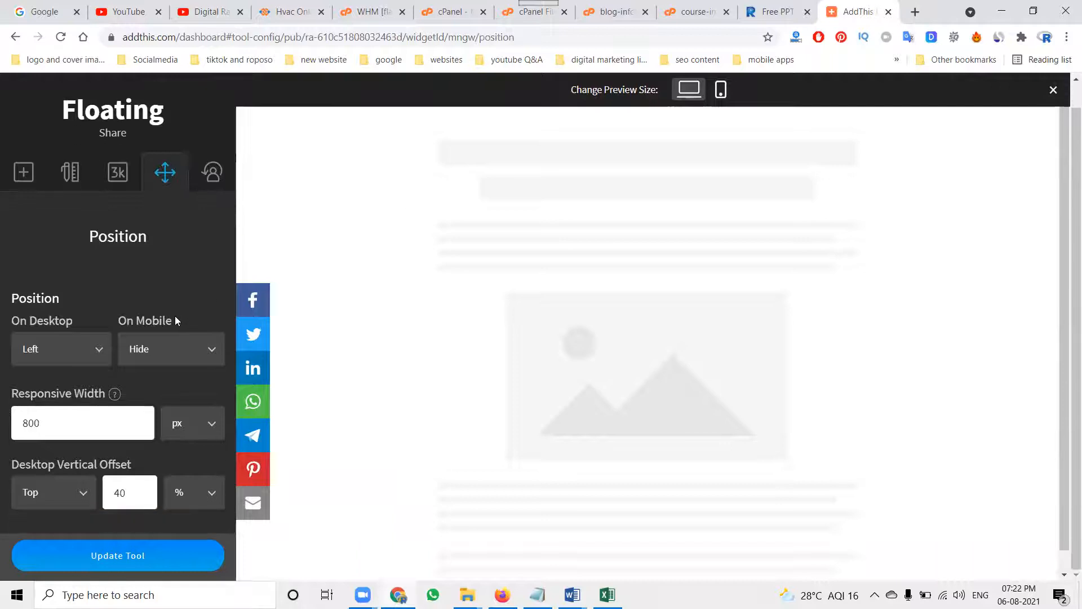
{"action": "left_click", "coordinate": [154, 354]}
{"action": "left_click", "coordinate": [155, 354]}
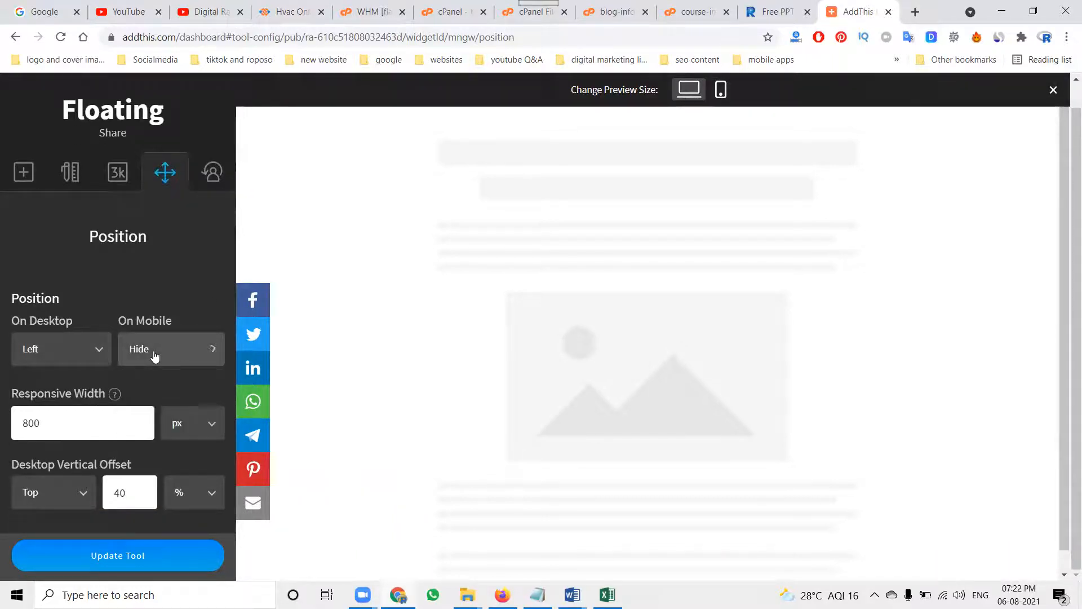
{"action": "left_click", "coordinate": [724, 89]}
{"action": "left_click", "coordinate": [694, 93]}
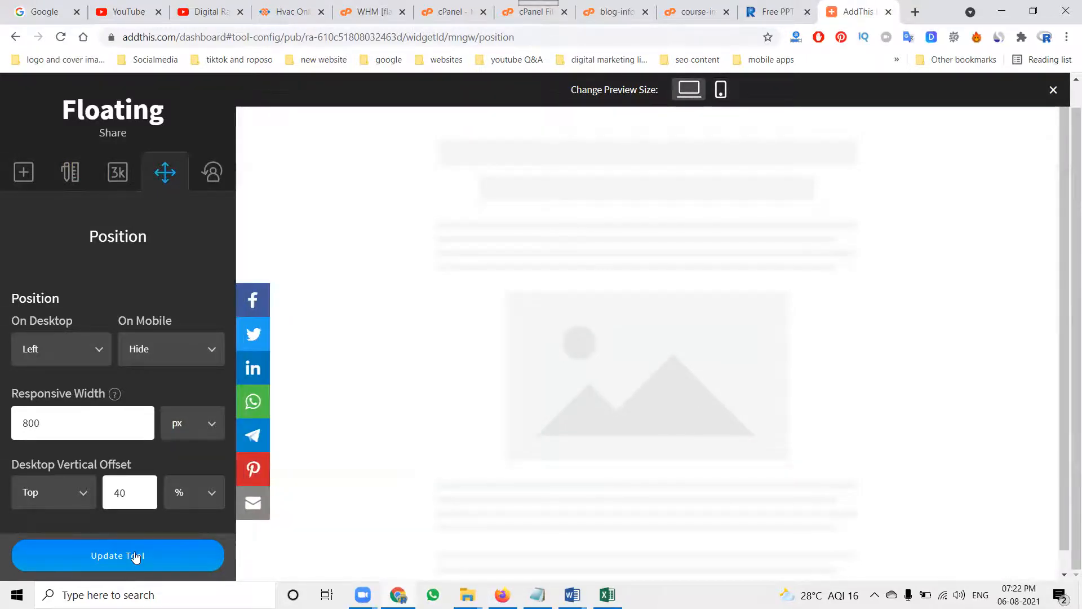
{"action": "left_click", "coordinate": [114, 555]}
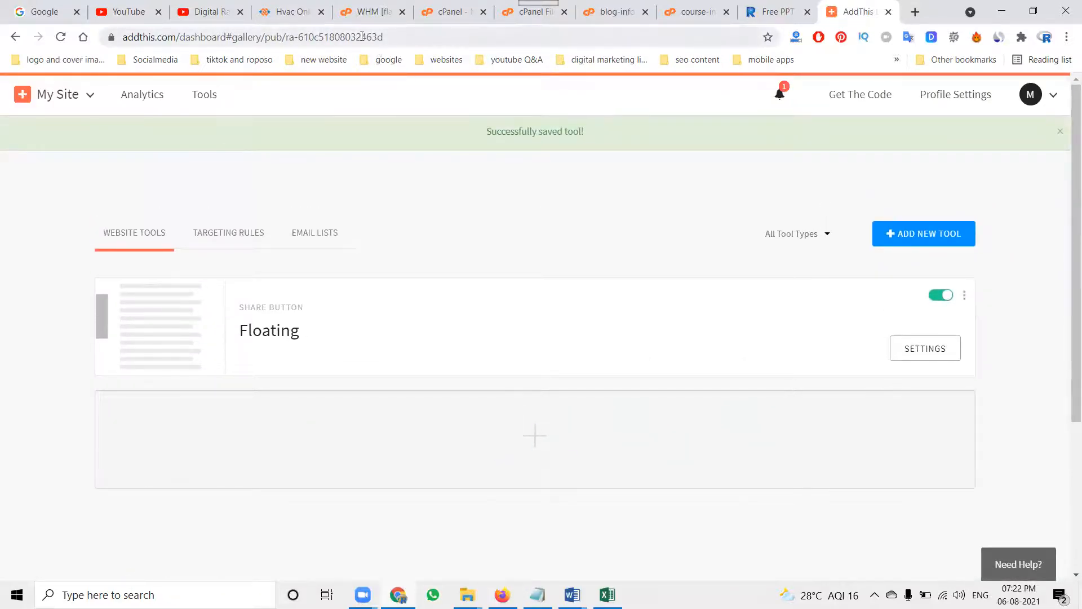
Step: Check the floating share buttons on the Hvac Online training course blog post
{"action": "left_click", "coordinate": [281, 22]}
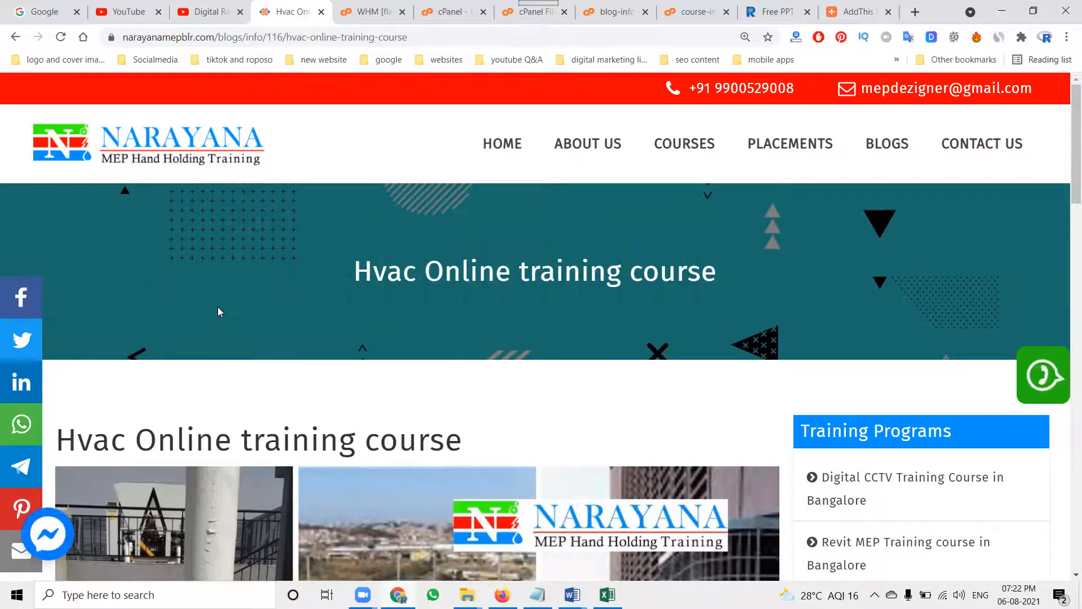
{"action": "scroll", "coordinate": [218, 310], "scroll_direction": "down", "scroll_amount": 4}
{"action": "scroll", "coordinate": [217, 311], "scroll_direction": "up", "scroll_amount": 4}
Step: Reopen the Floating tool's position settings in AddThis, set the responsive width to 900 px and update the tool
{"action": "left_click", "coordinate": [854, 12]}
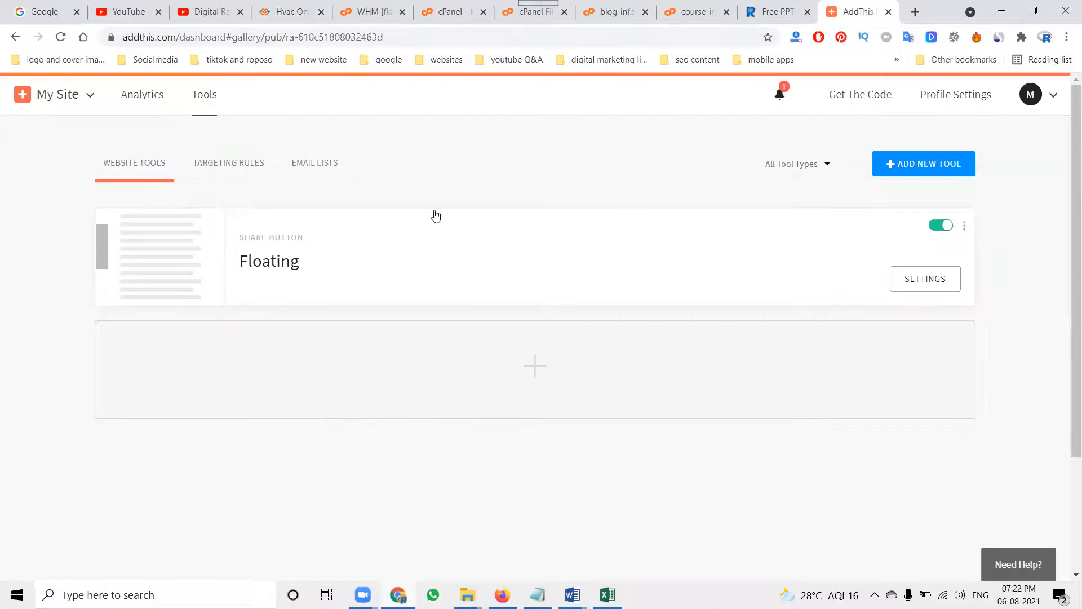
{"action": "left_click", "coordinate": [917, 271]}
{"action": "left_click", "coordinate": [118, 197]}
{"action": "left_click", "coordinate": [164, 217]}
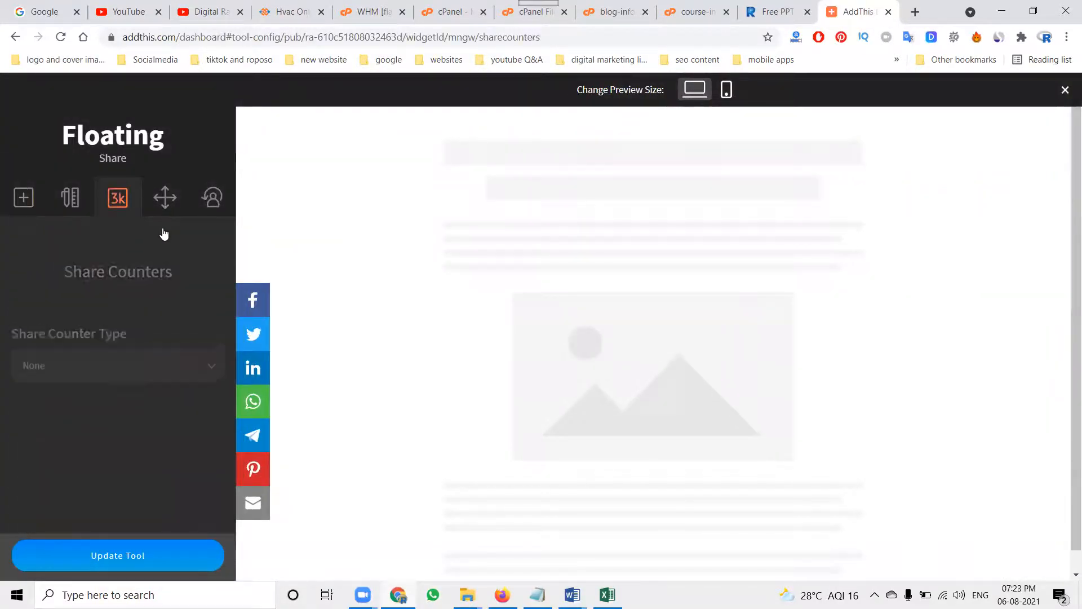
{"action": "left_click", "coordinate": [76, 440]}
{"action": "double_click", "coordinate": [76, 440]}
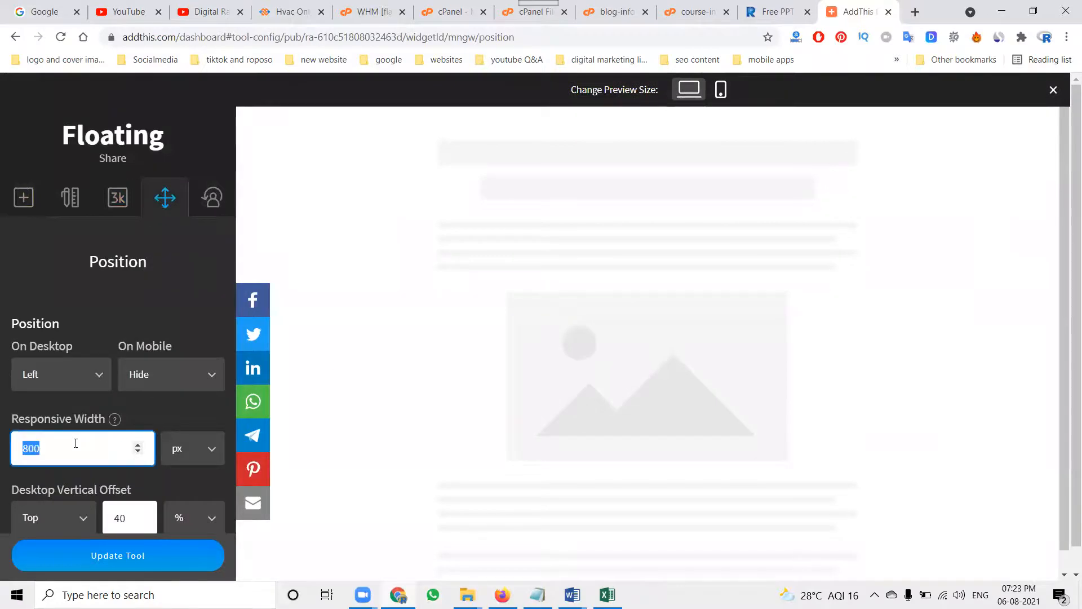
{"action": "type", "text": "900"}
{"action": "left_click", "coordinate": [106, 553]}
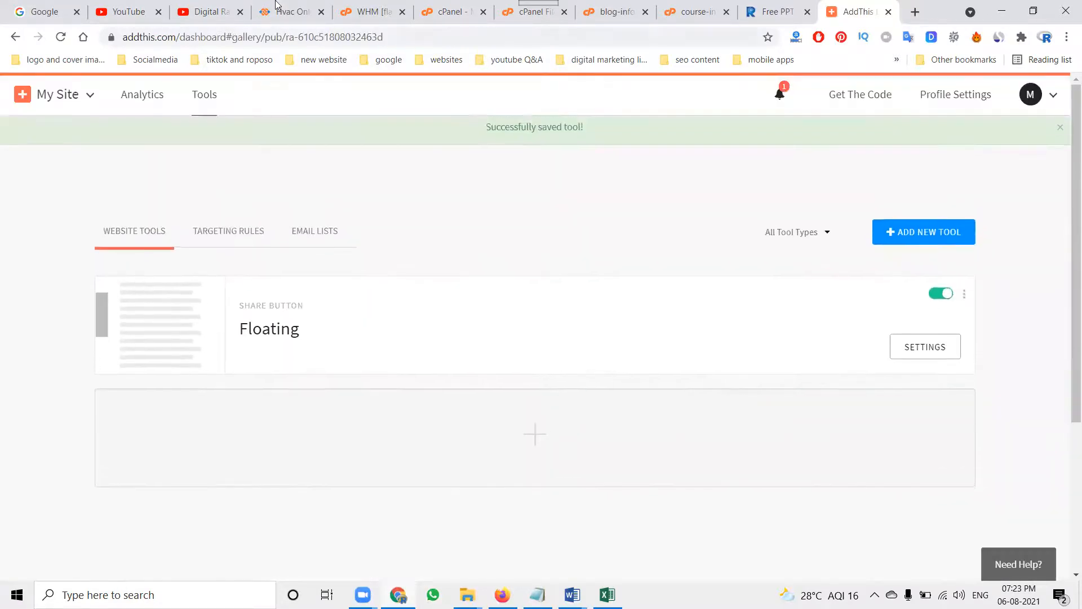
Step: Recheck the floating share buttons along the full length of the blog post, and switch to the YouTube channel's videos page
{"action": "left_click", "coordinate": [281, 7]}
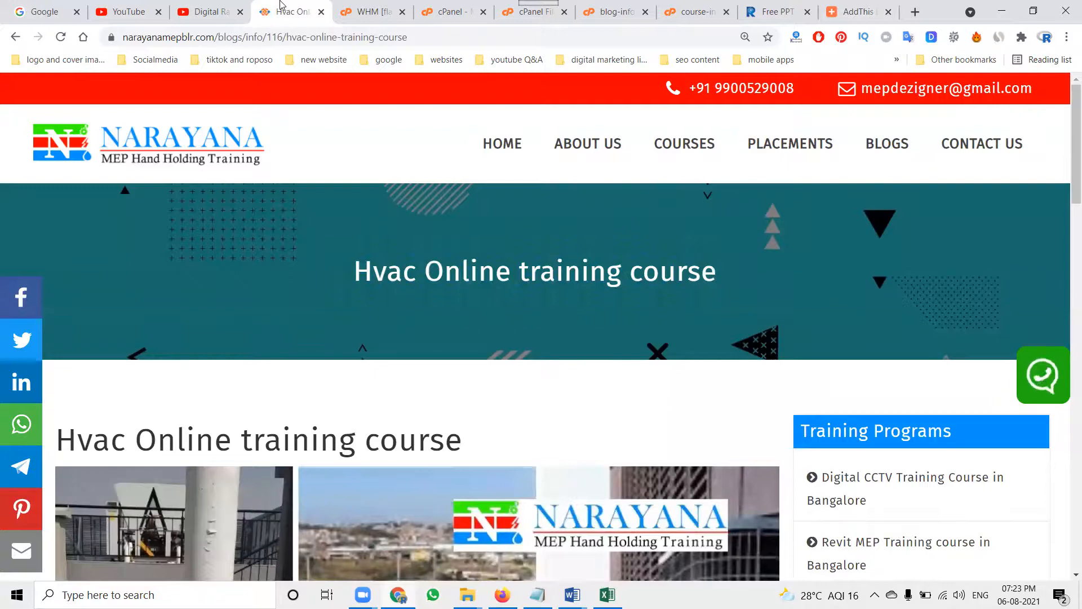
{"action": "scroll", "coordinate": [393, 237], "scroll_direction": "down", "scroll_amount": 10}
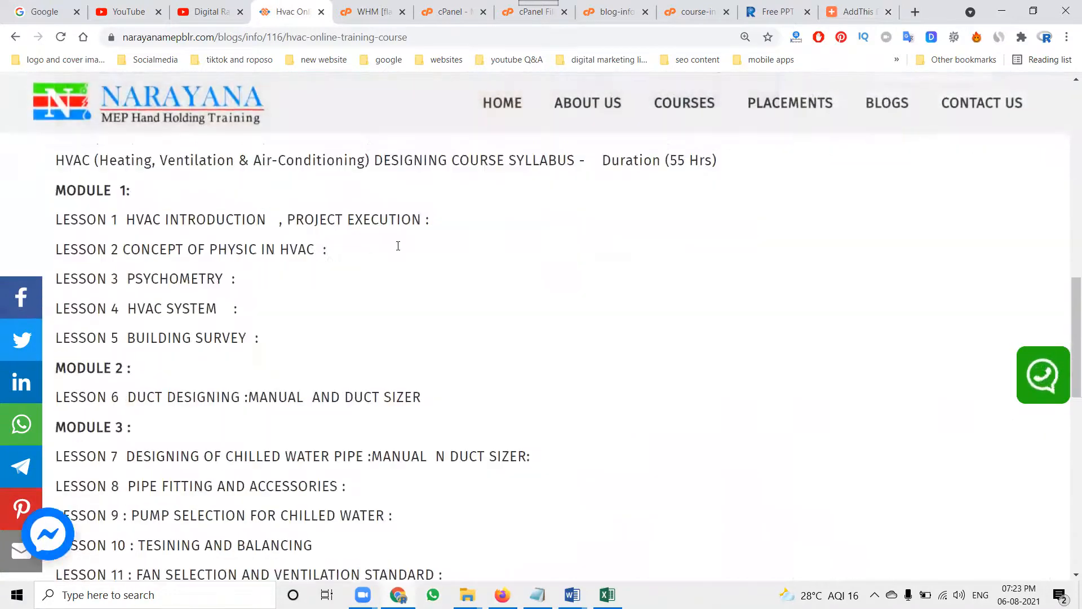
{"action": "scroll", "coordinate": [398, 248], "scroll_direction": "down", "scroll_amount": 4}
{"action": "scroll", "coordinate": [401, 310], "scroll_direction": "up", "scroll_amount": 15}
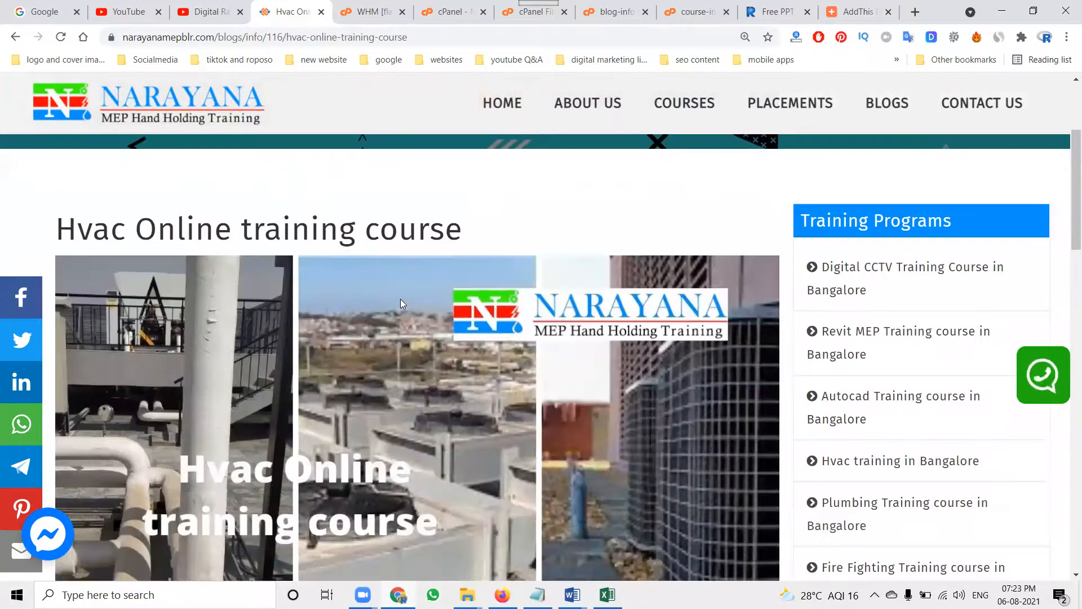
{"action": "scroll", "coordinate": [401, 303], "scroll_direction": "up", "scroll_amount": 3}
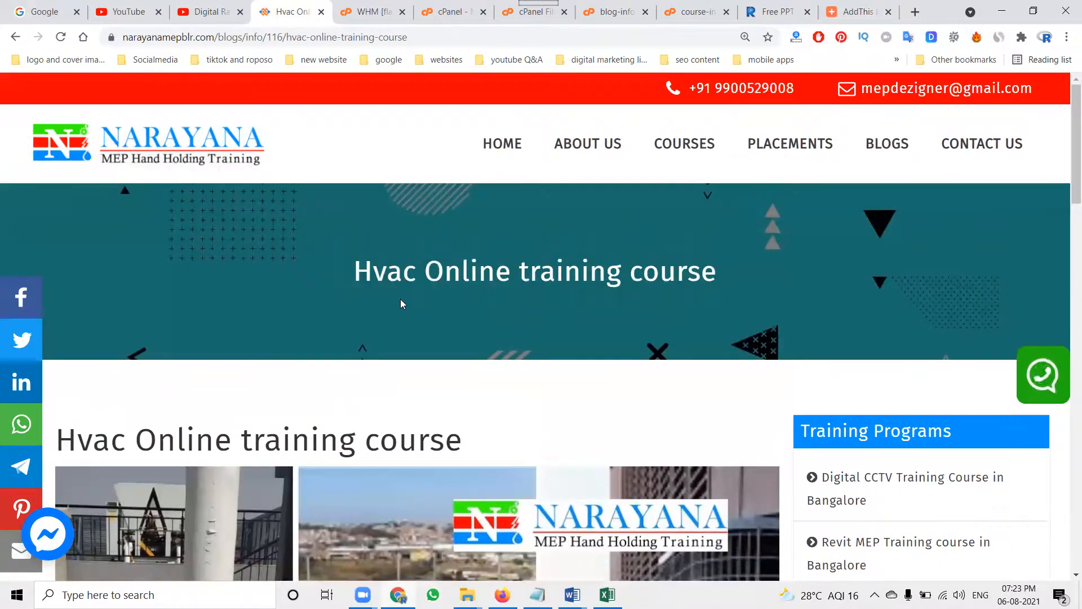
{"action": "left_click", "coordinate": [200, 5]}
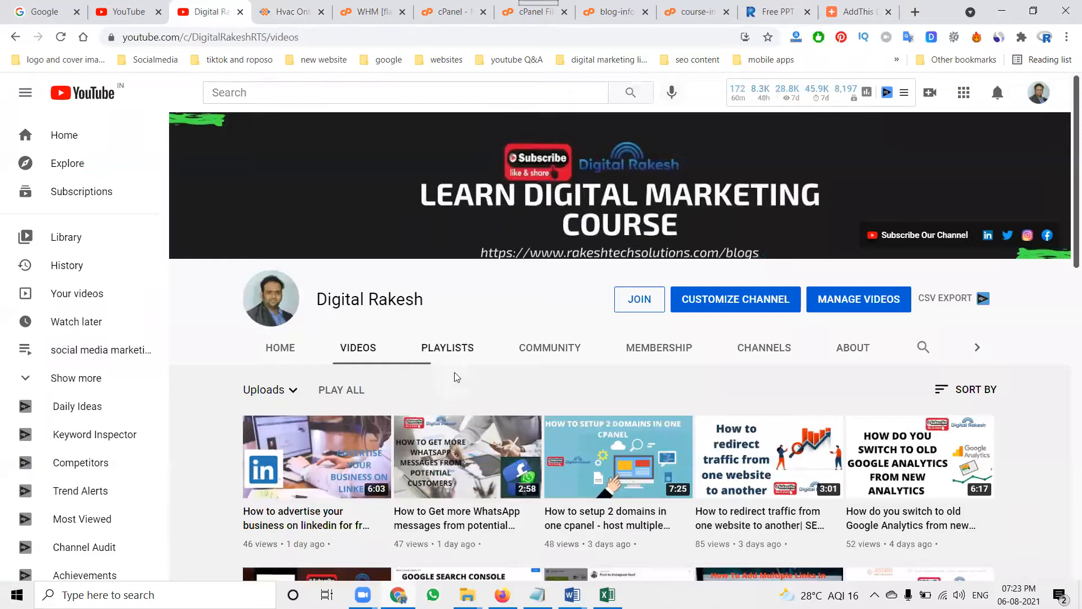